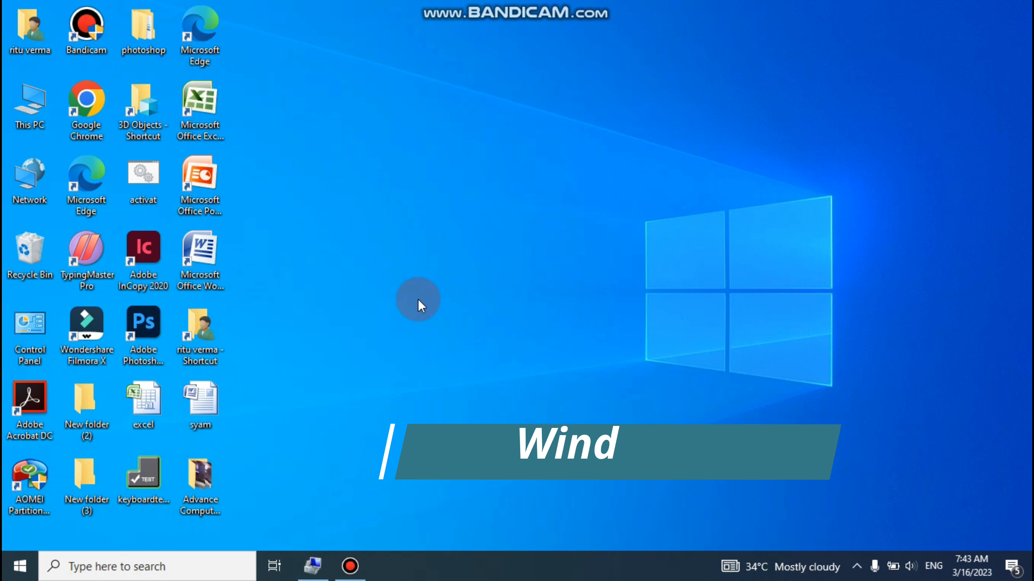
Launch Microsoft Excel with the Run command "excel" and maximize the blank workbook's window.
key(super+r)
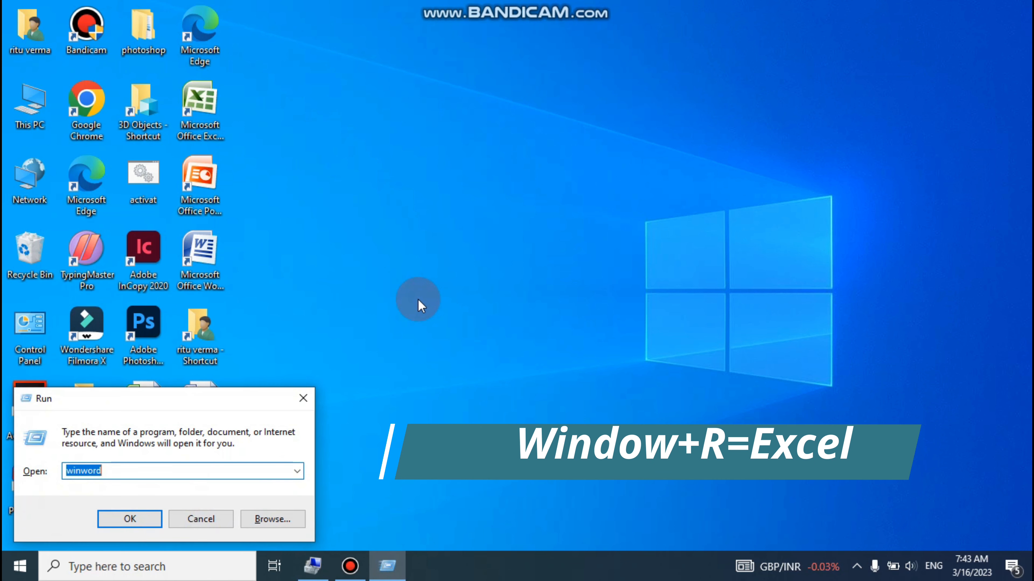
text(excel)
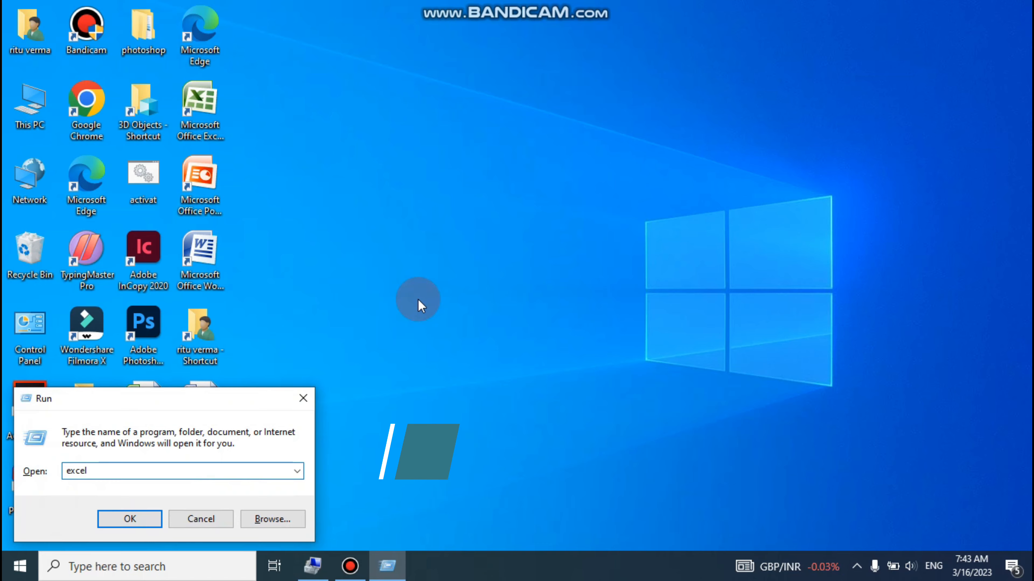
key(ctrl+a)
key(Return)
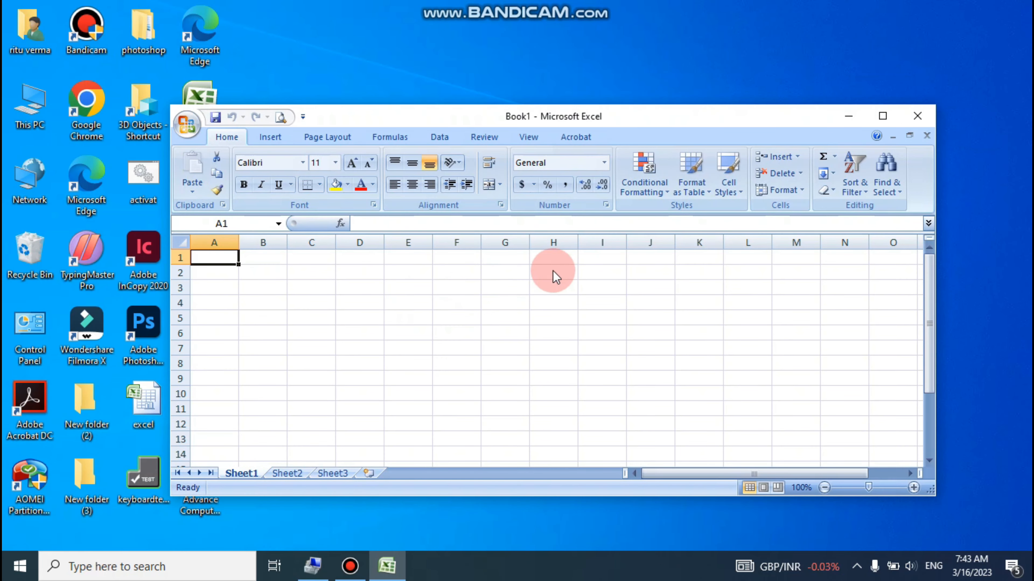
click(882, 116)
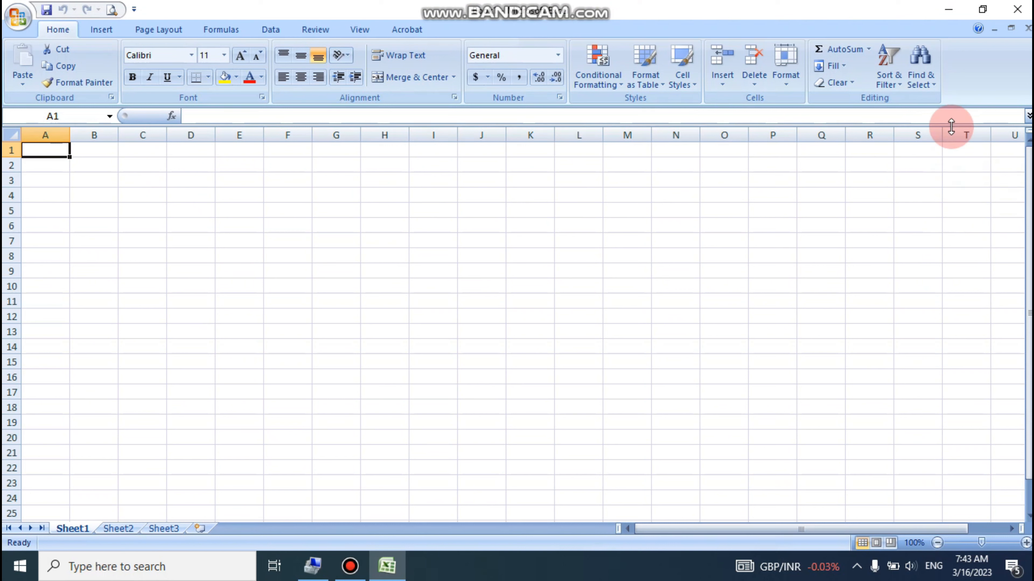
Enter the formula =NOW() in cell A1 to return the current date and time.
click(81, 178)
click(37, 156)
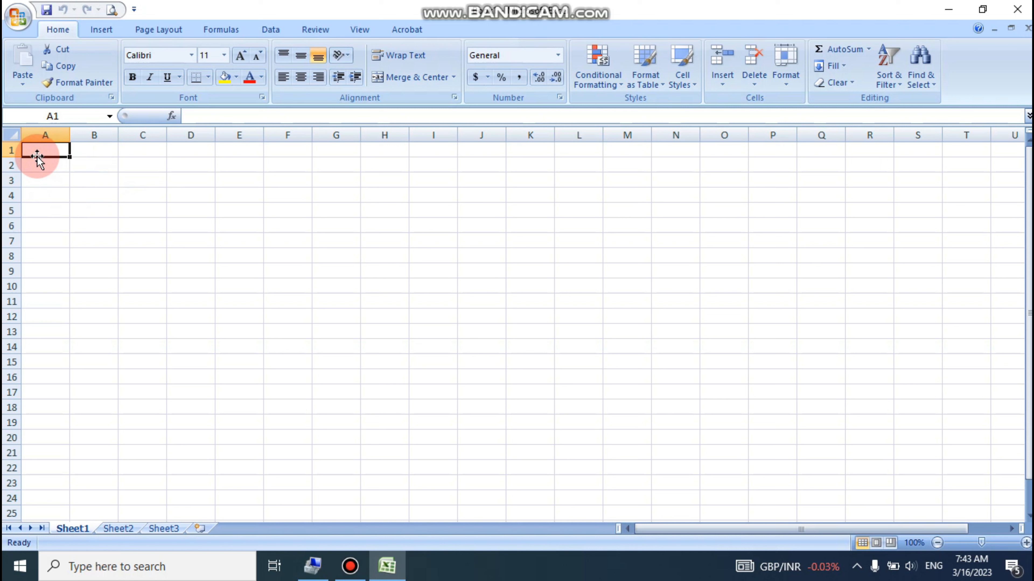
click(34, 167)
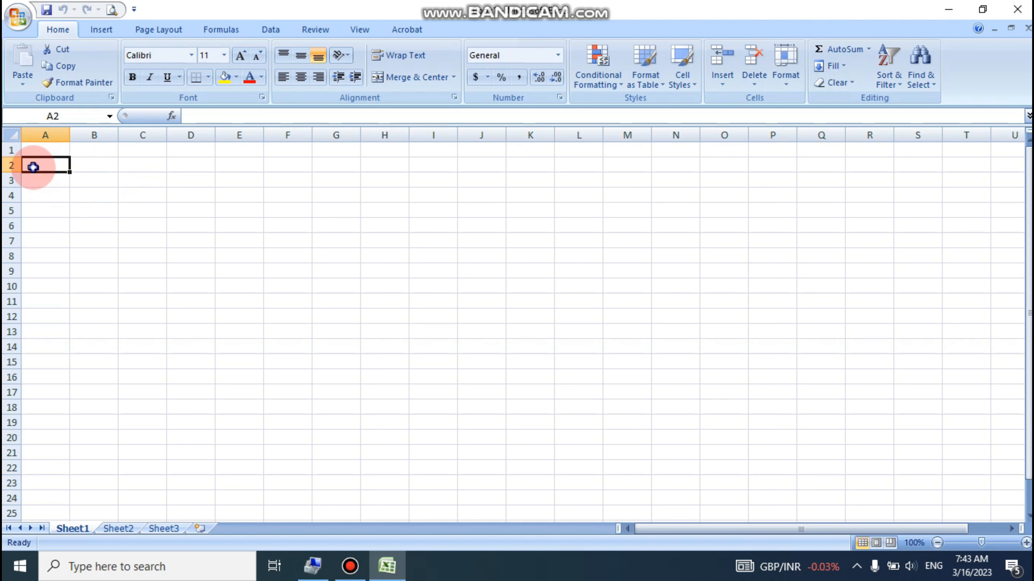
click(39, 150)
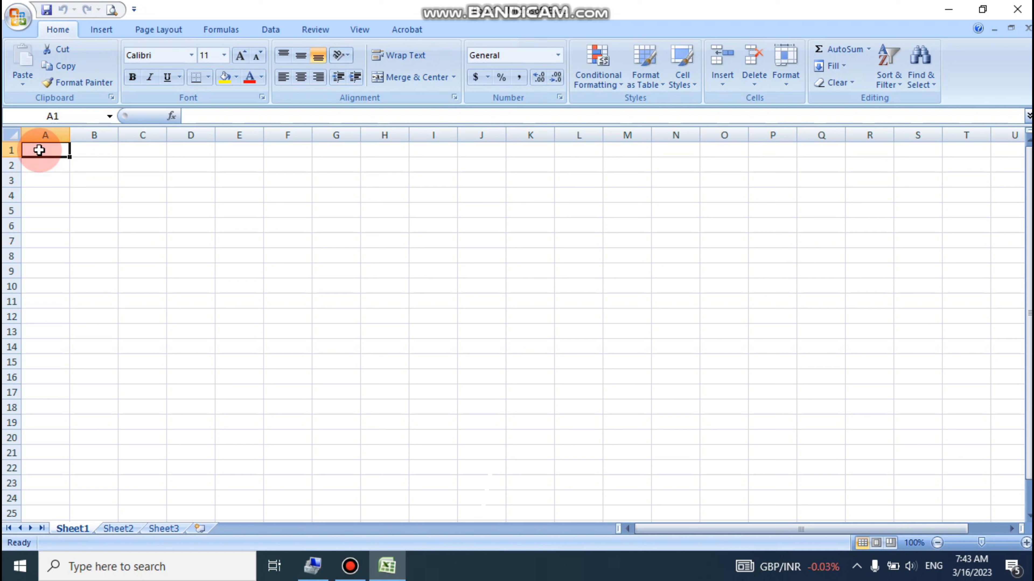
text(=no)
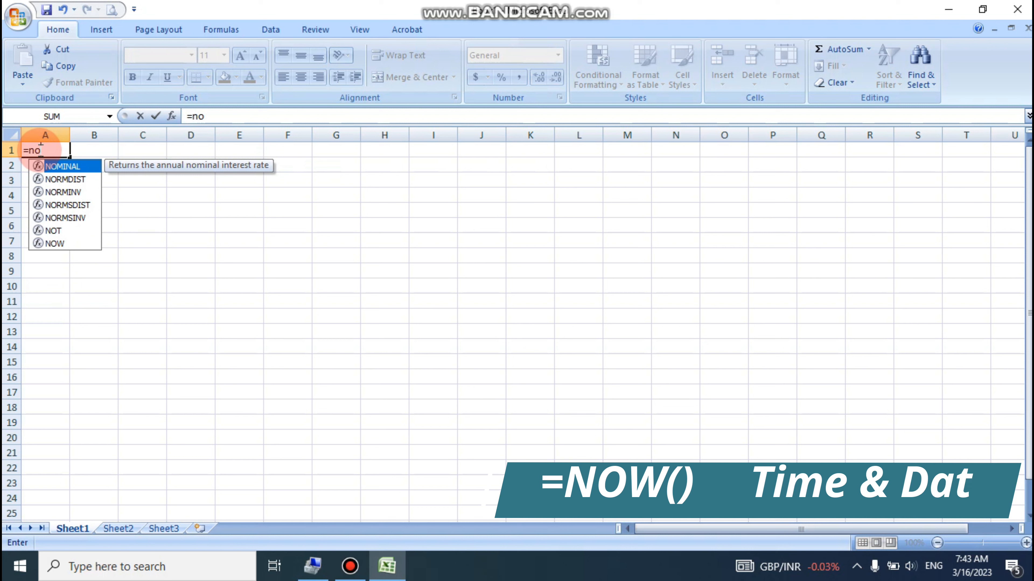
text(w)
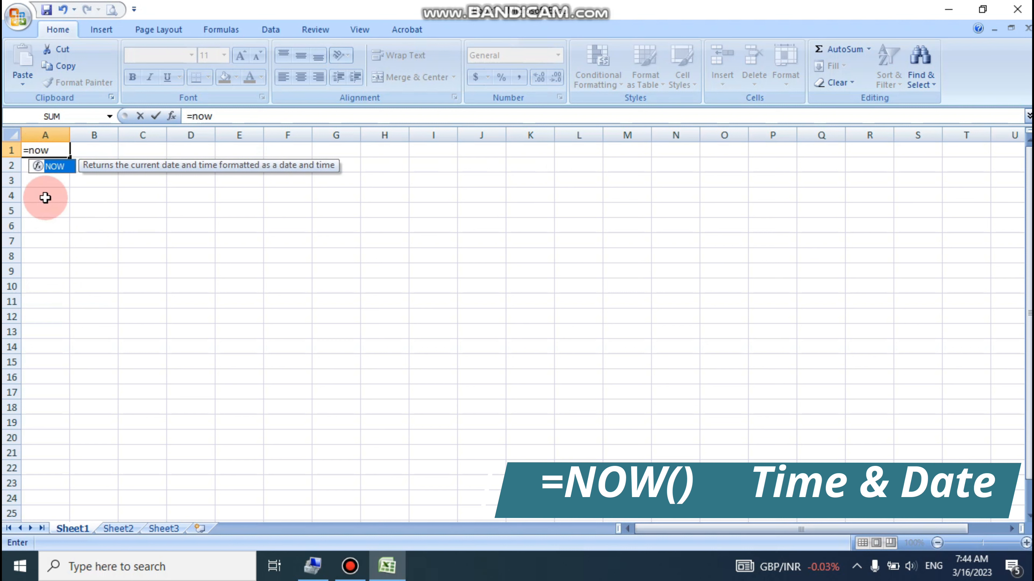
text(()
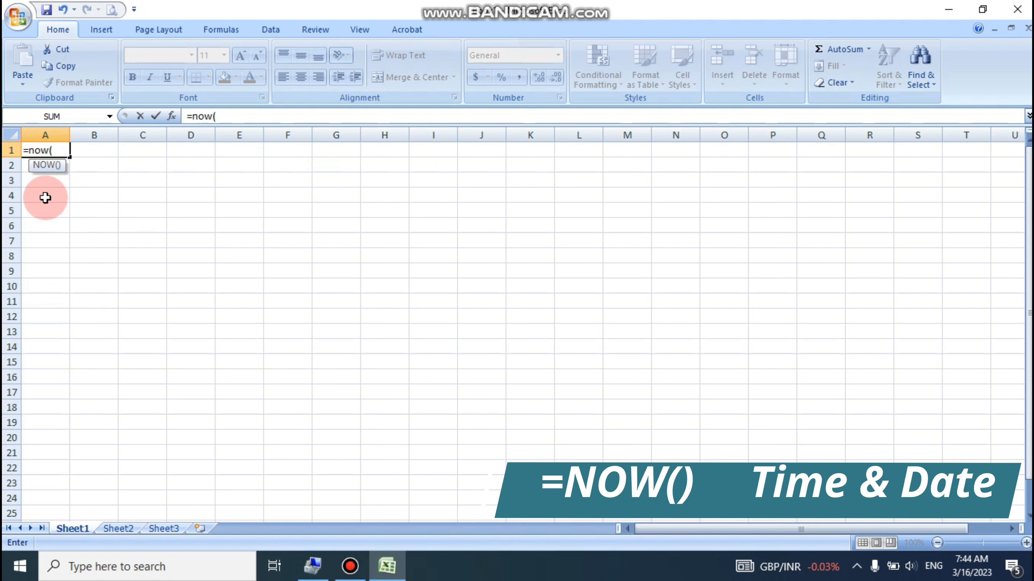
text())
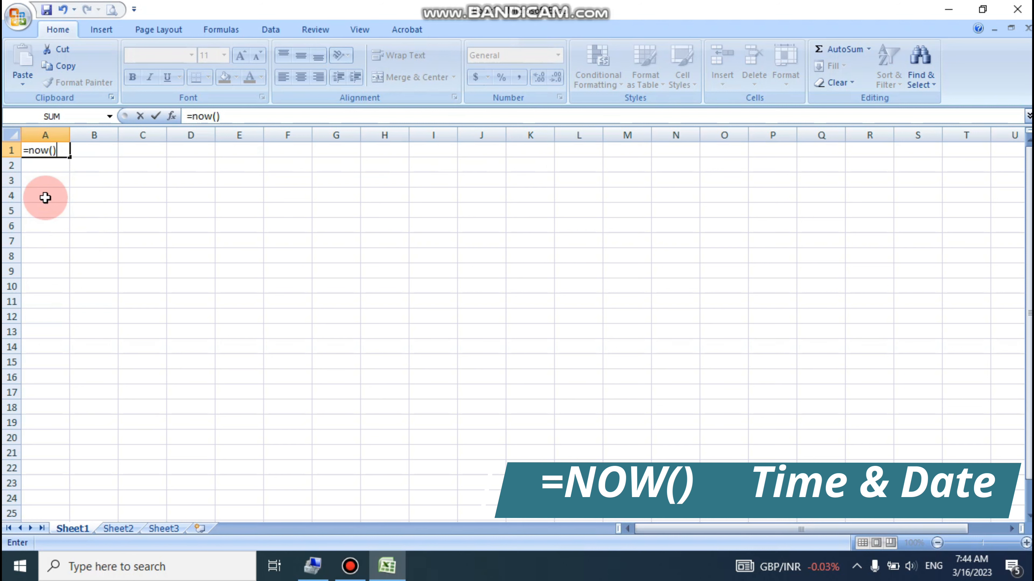
key(Return)
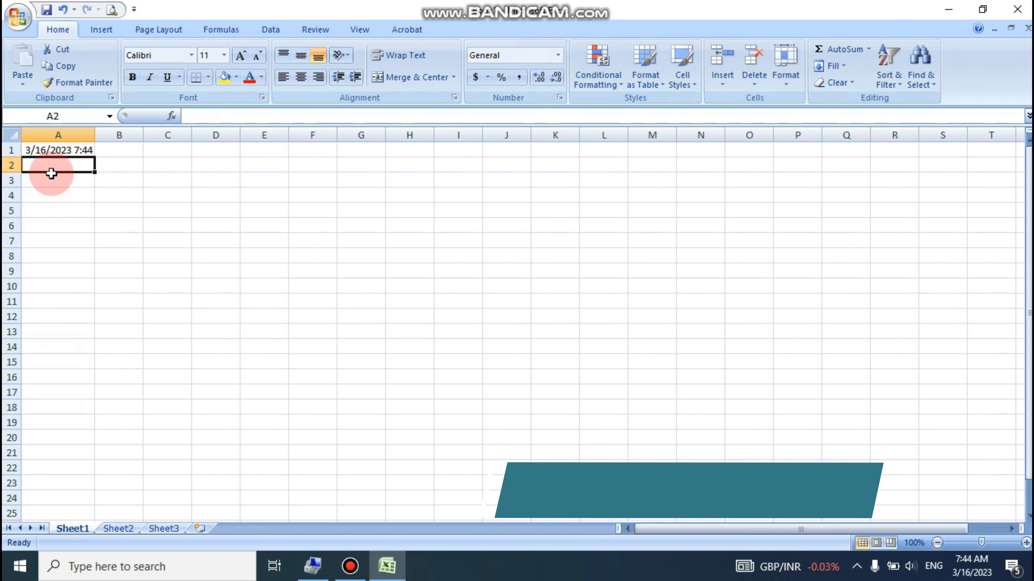
Auto-fit the width of column A to the date and time in cell A1.
click(63, 151)
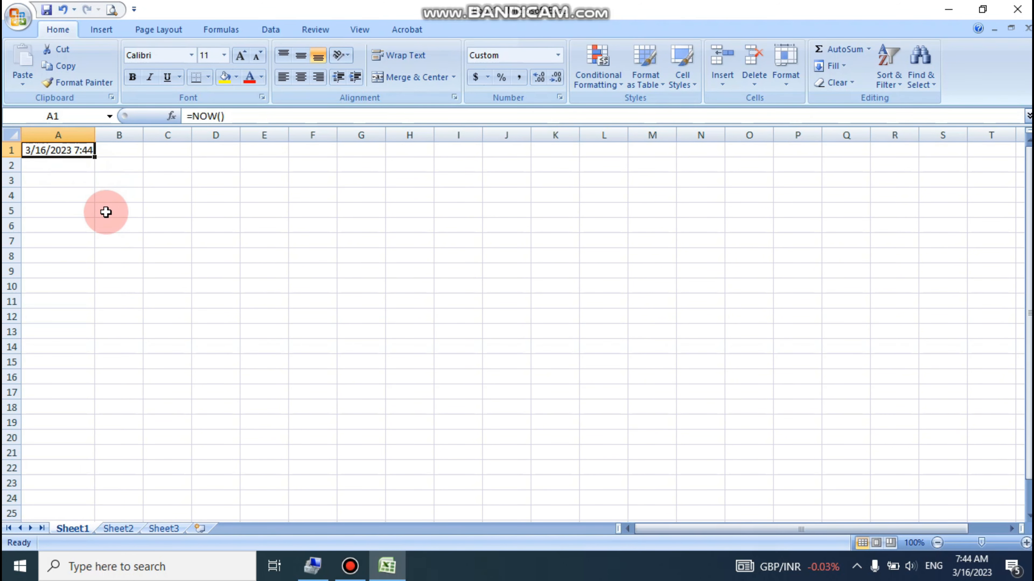
ctrl+scroll(106, 212, up, 1)
scroll(106, 212, up, 1)
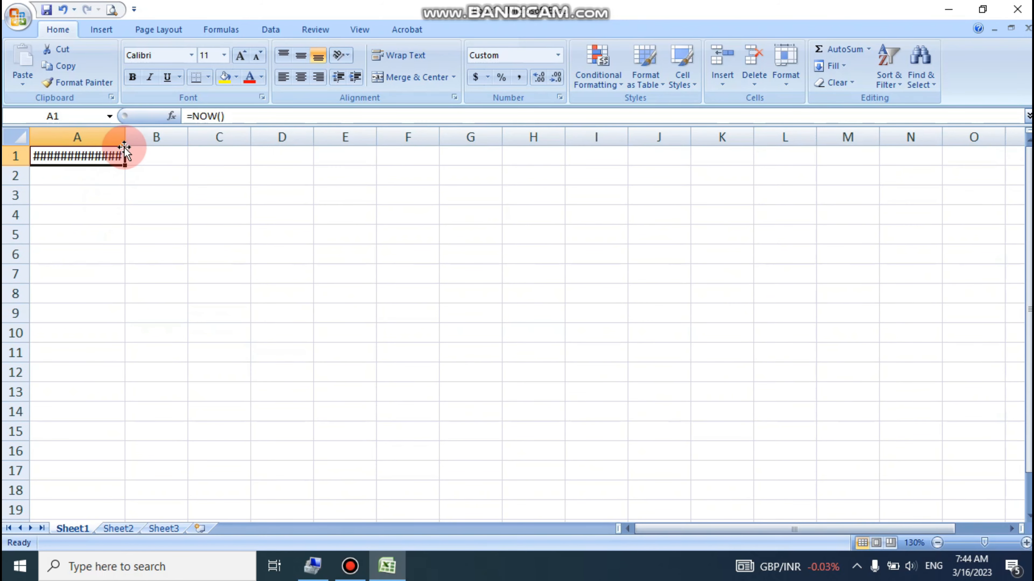
double_click(126, 136)
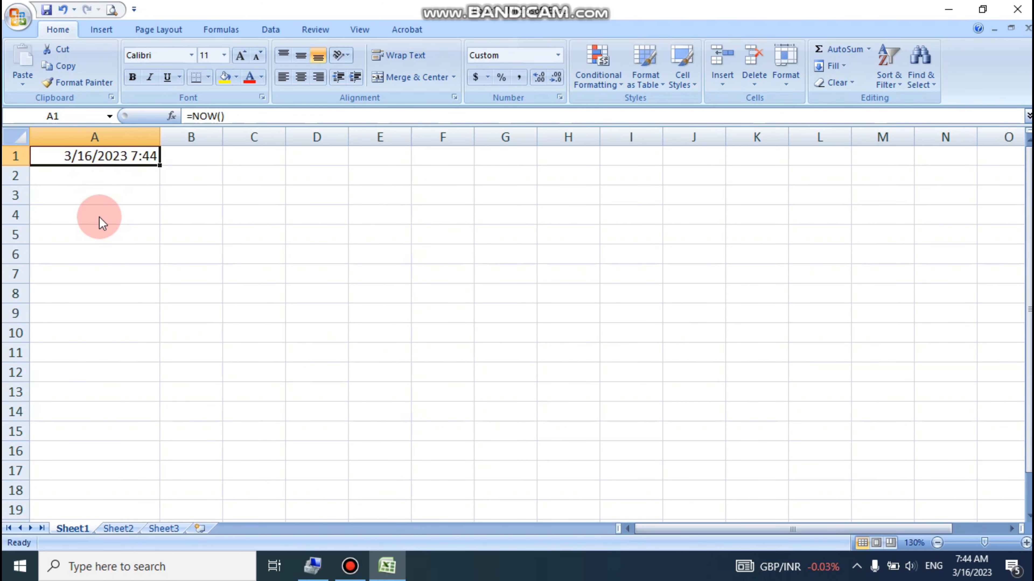
click(84, 235)
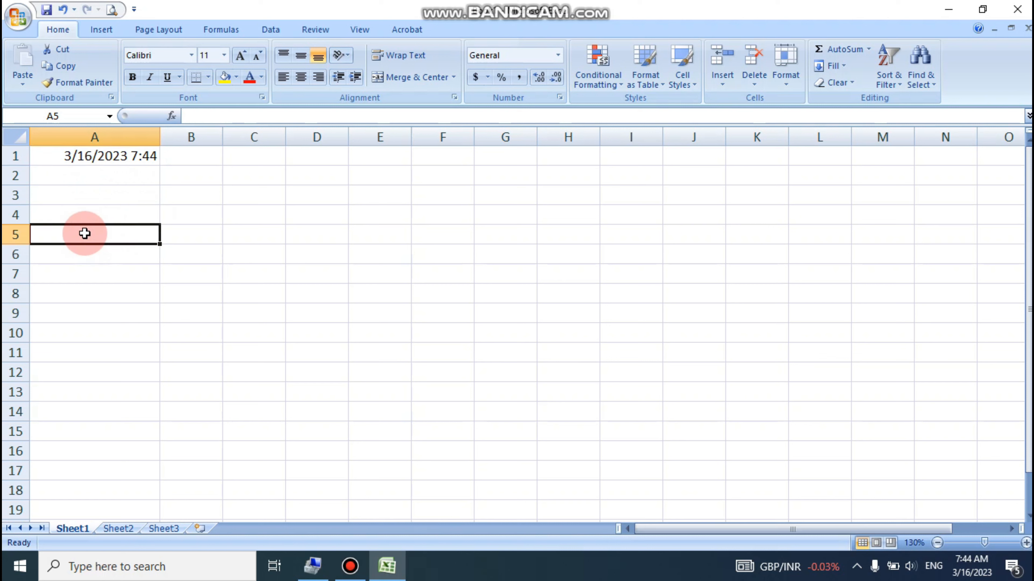
Enter the formula =TODAY() in cell C1 to return the current date.
click(254, 157)
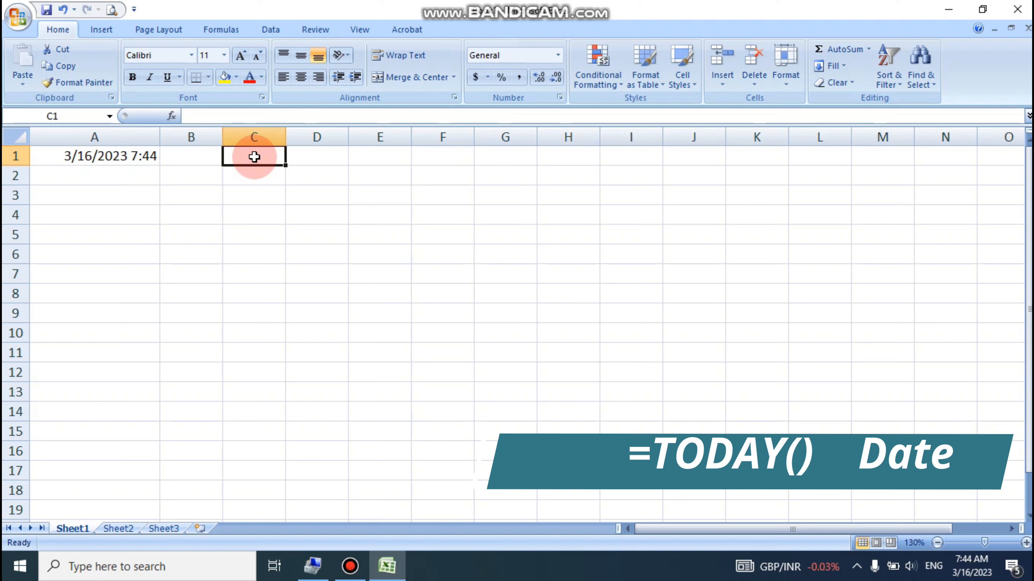
text(=today)
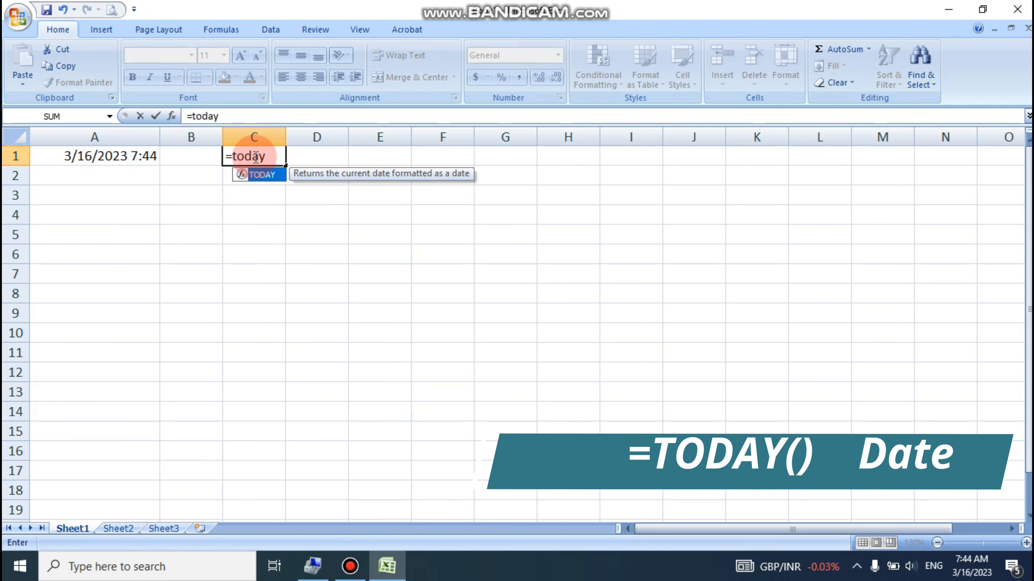
text(())
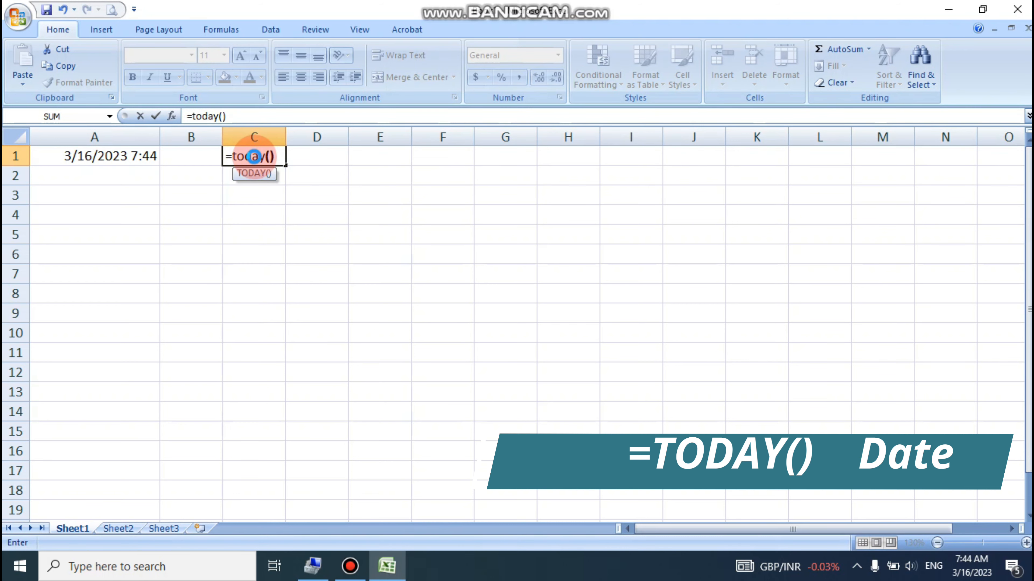
key(Return)
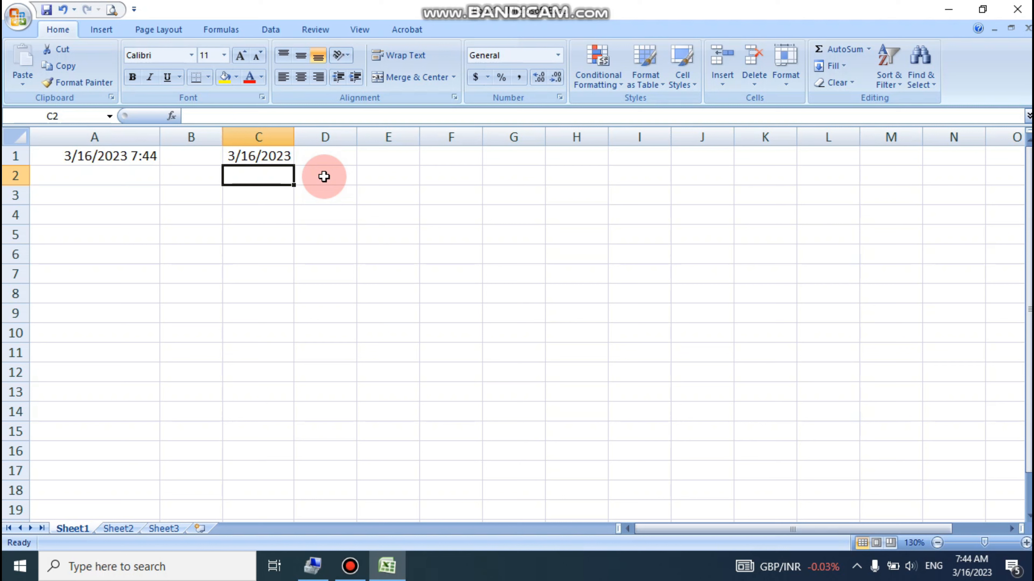
Enter 1 and 2 in cells E1 and E2 and extend the number series down to E15.
click(372, 160)
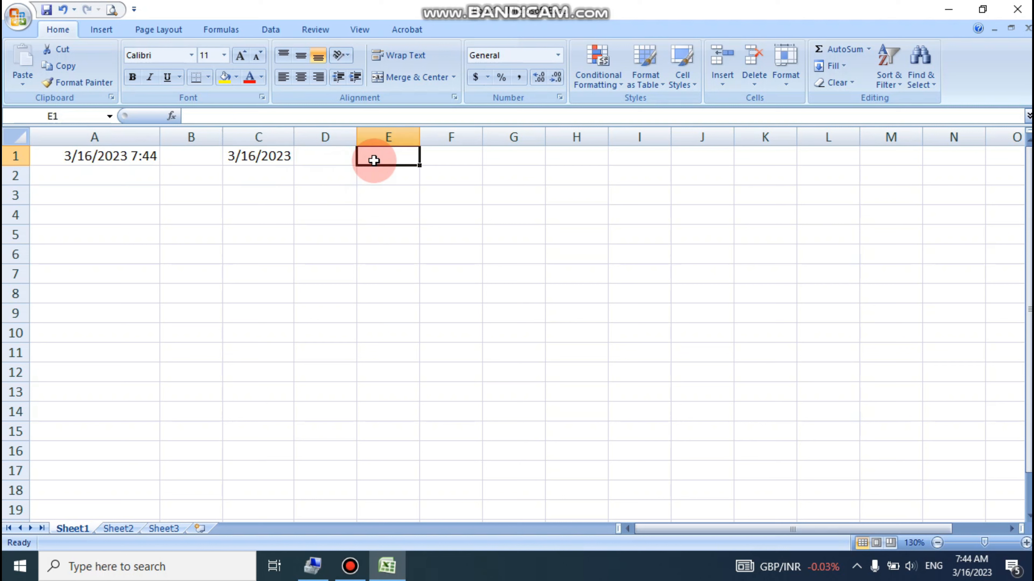
text(1)
key(Return)
text(2)
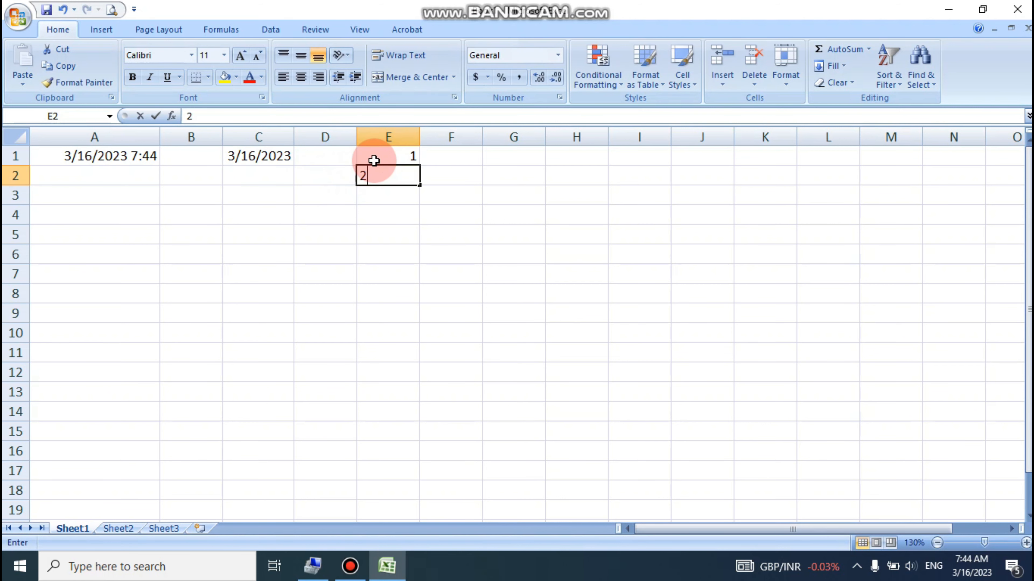
drag(374, 158, 377, 174)
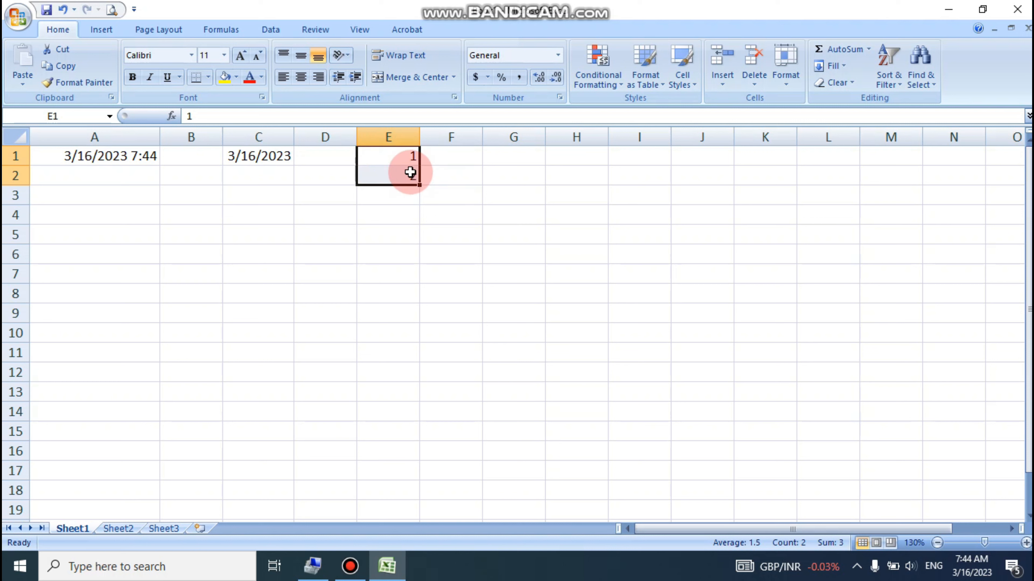
click(399, 162)
drag(398, 162, 399, 174)
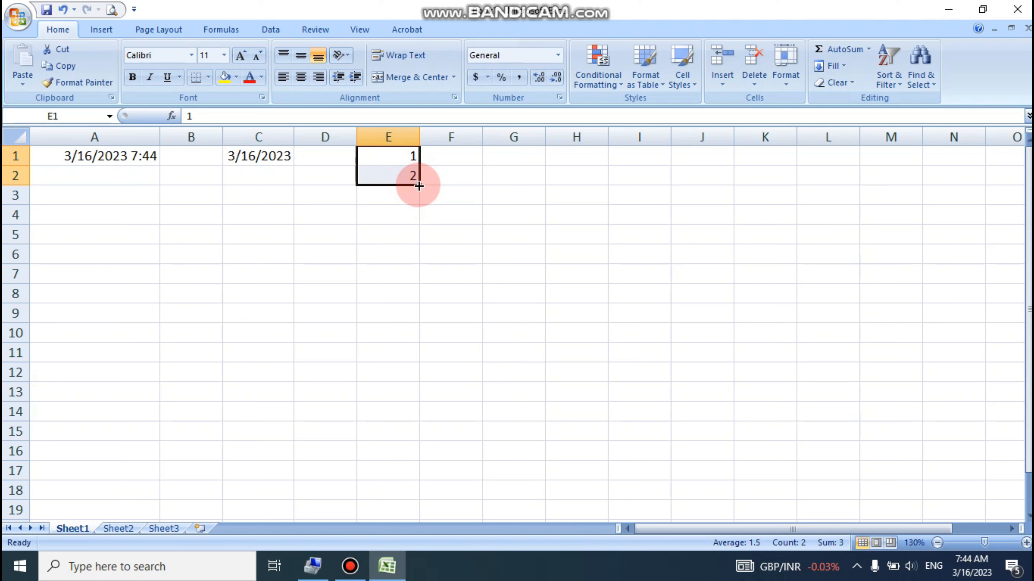
drag(418, 186, 410, 433)
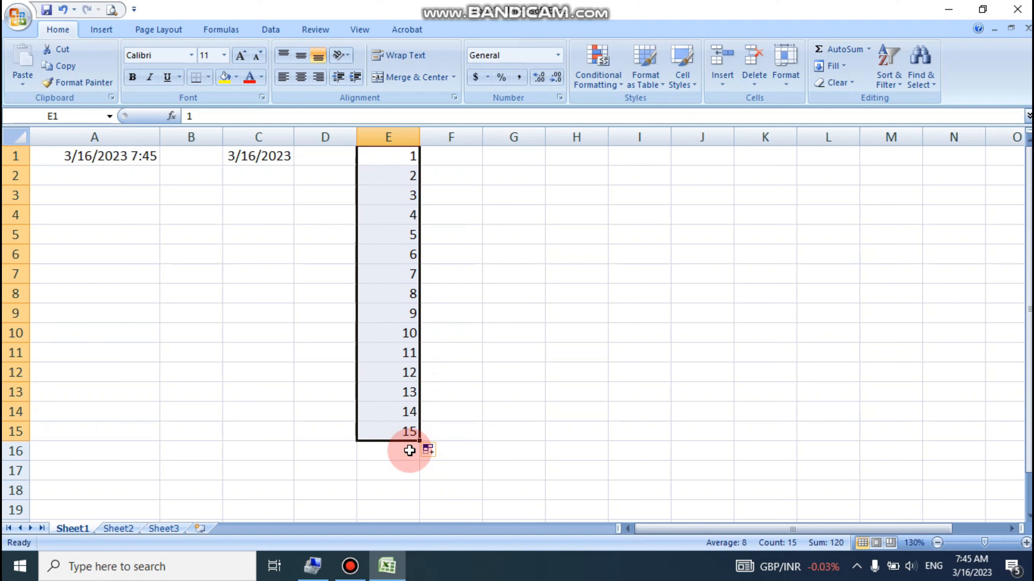
Enter 1 and 3 in cells F1 and F2 and extend the odd-number series down to F14.
click(451, 156)
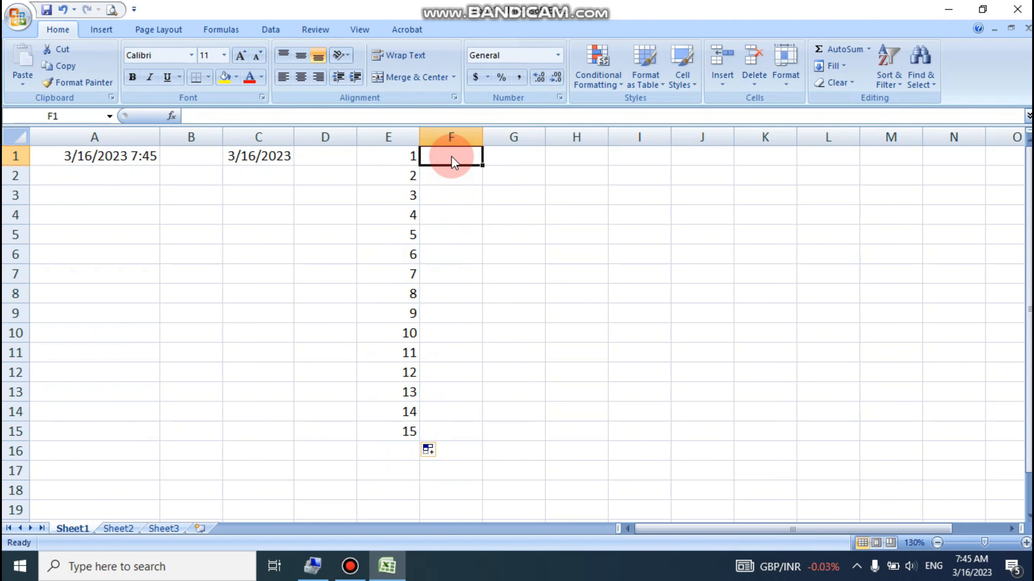
text(1)
key(Return)
text(3)
key(Return)
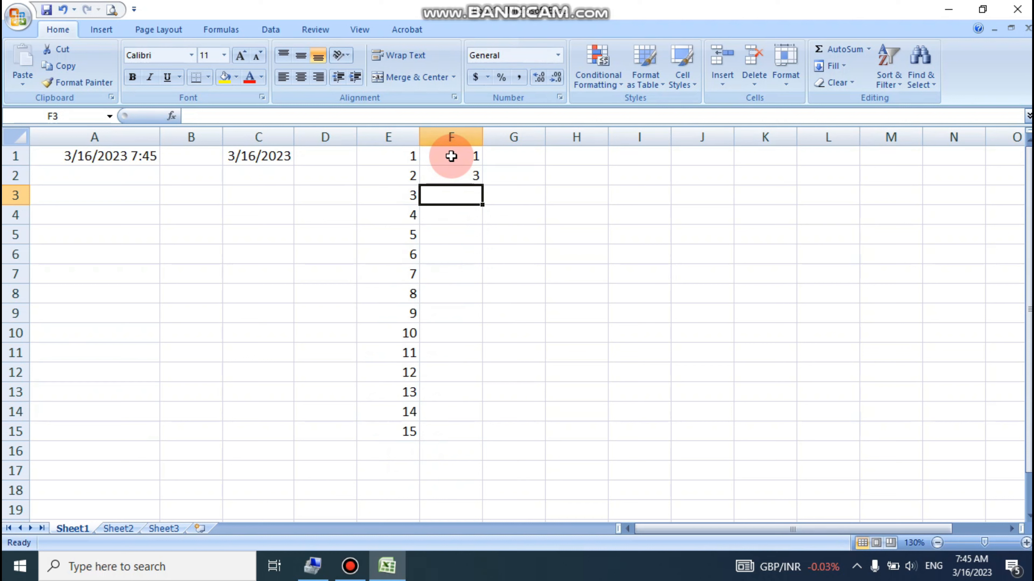
drag(451, 155, 455, 168)
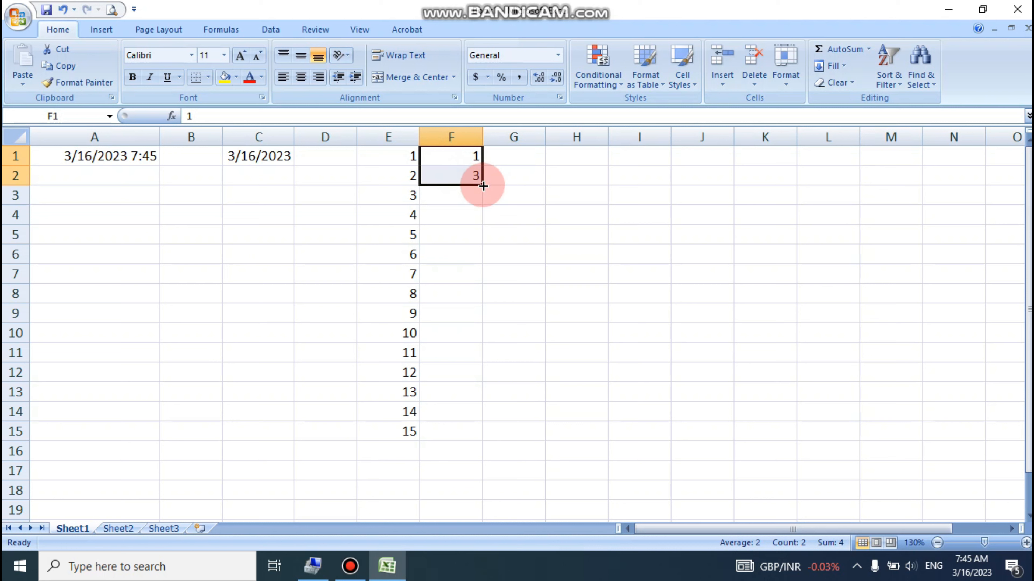
drag(481, 187, 479, 415)
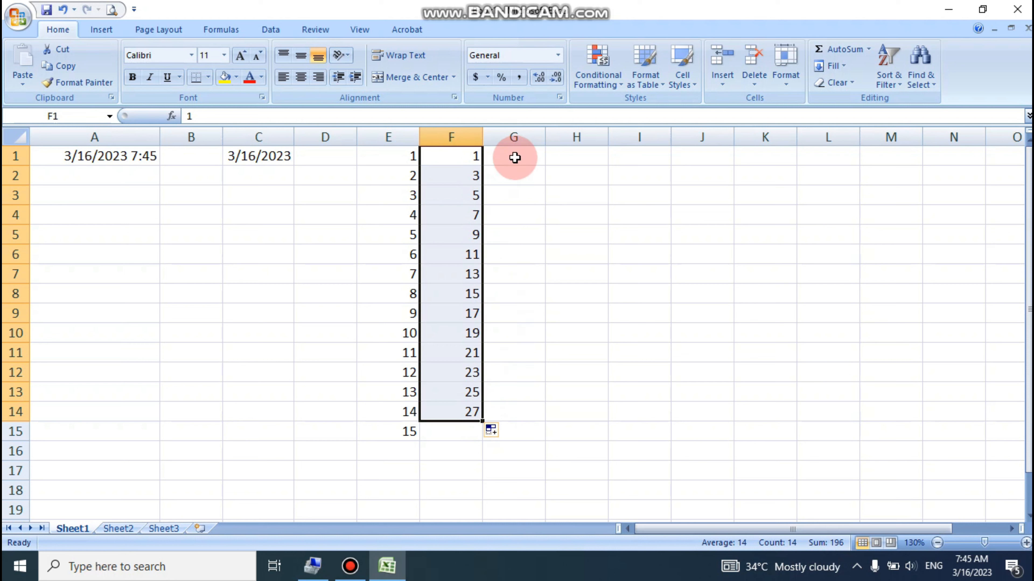
Enter the formula =EVEN(E1:E15) in cell G1 and fill it down to G15.
click(564, 156)
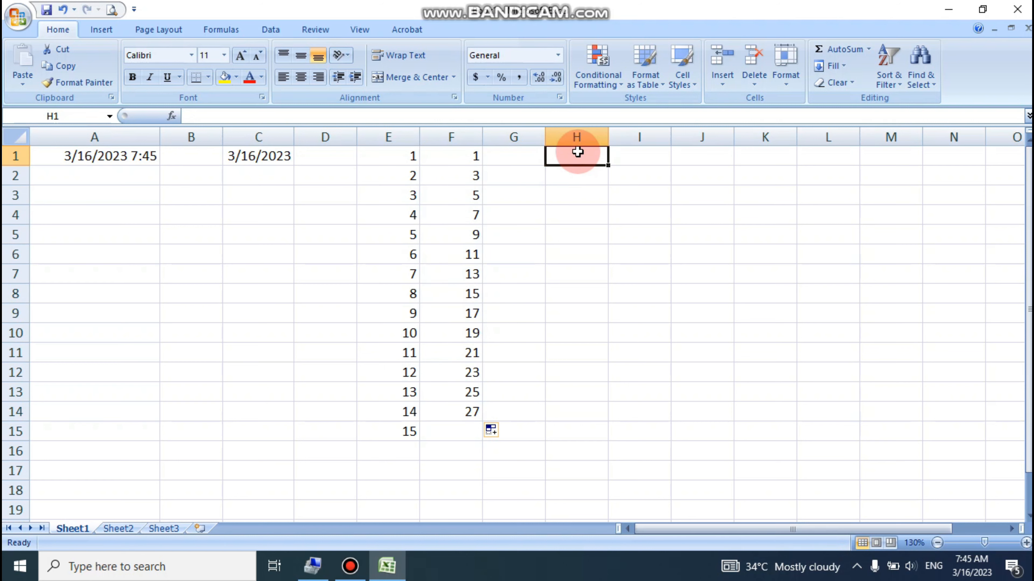
click(522, 162)
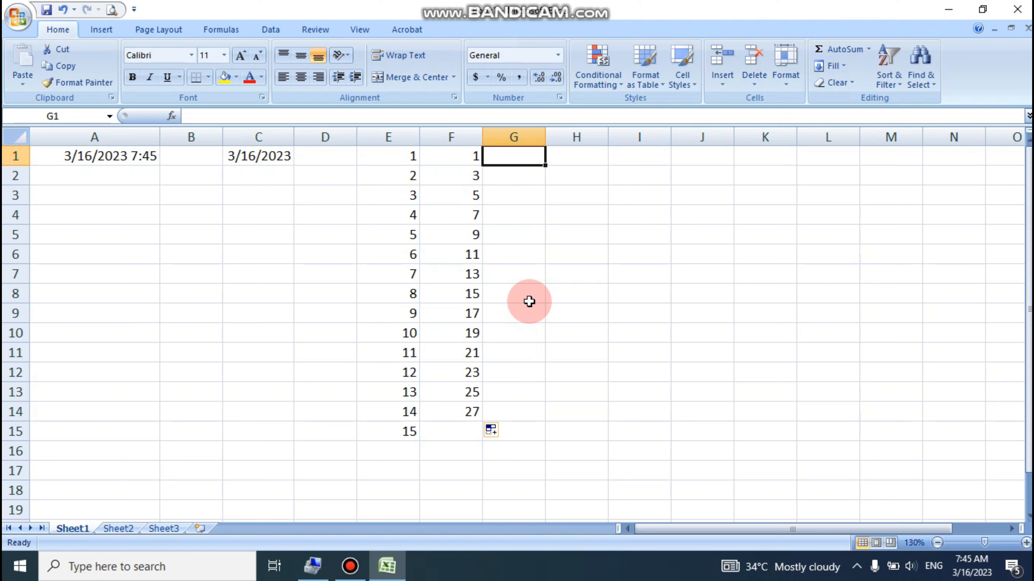
text(=e)
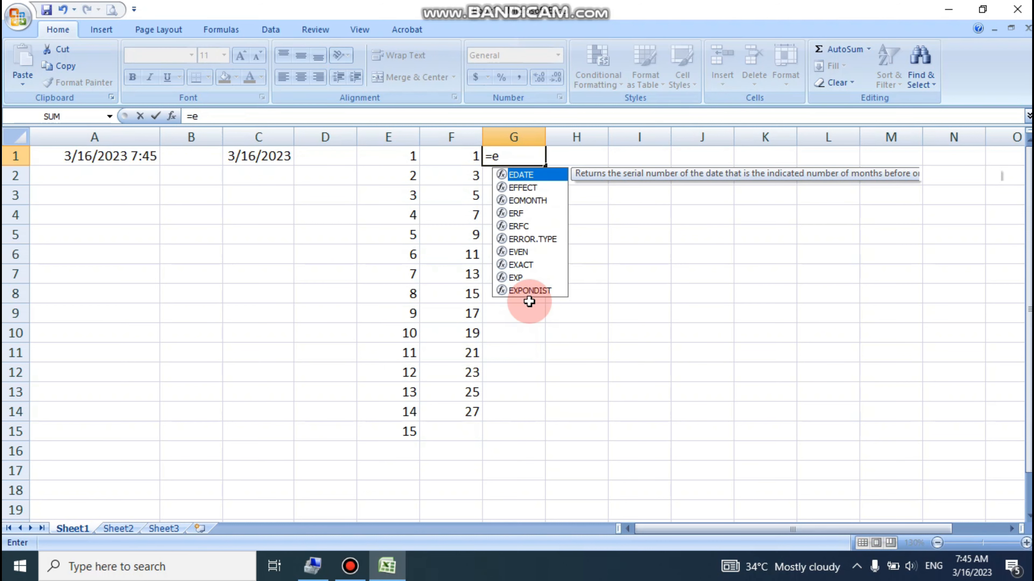
text(ven)
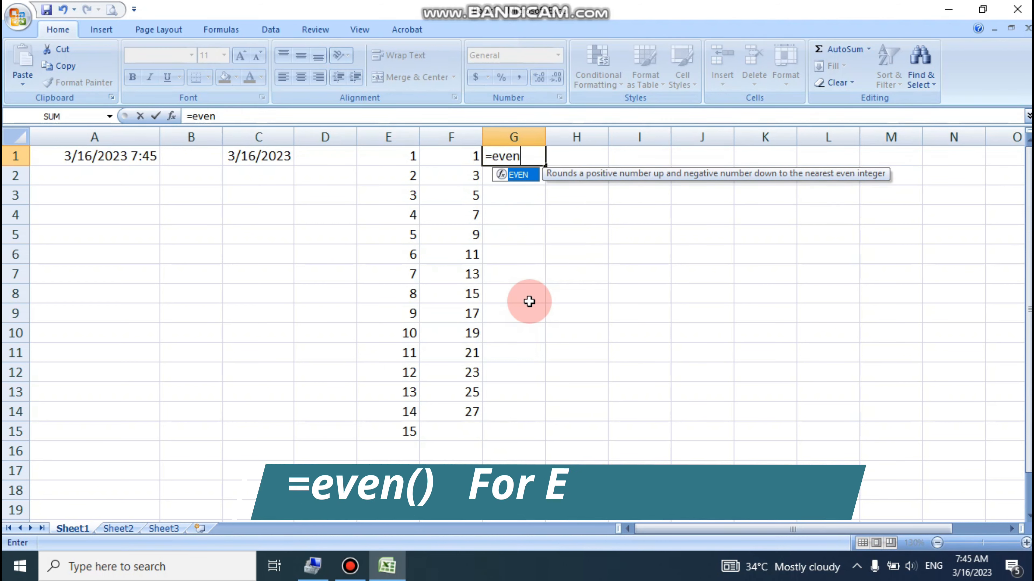
text(()
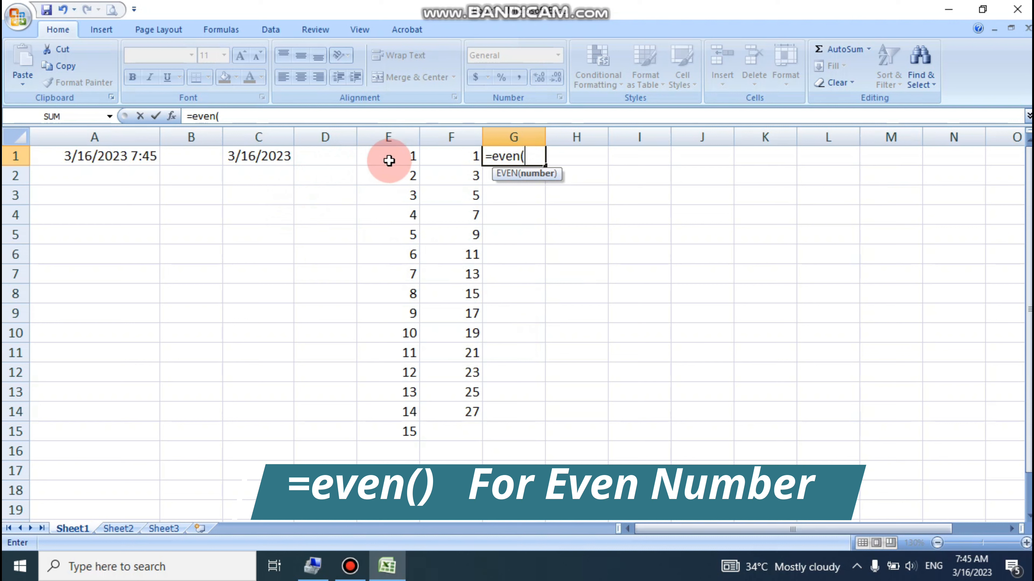
drag(389, 160, 385, 425)
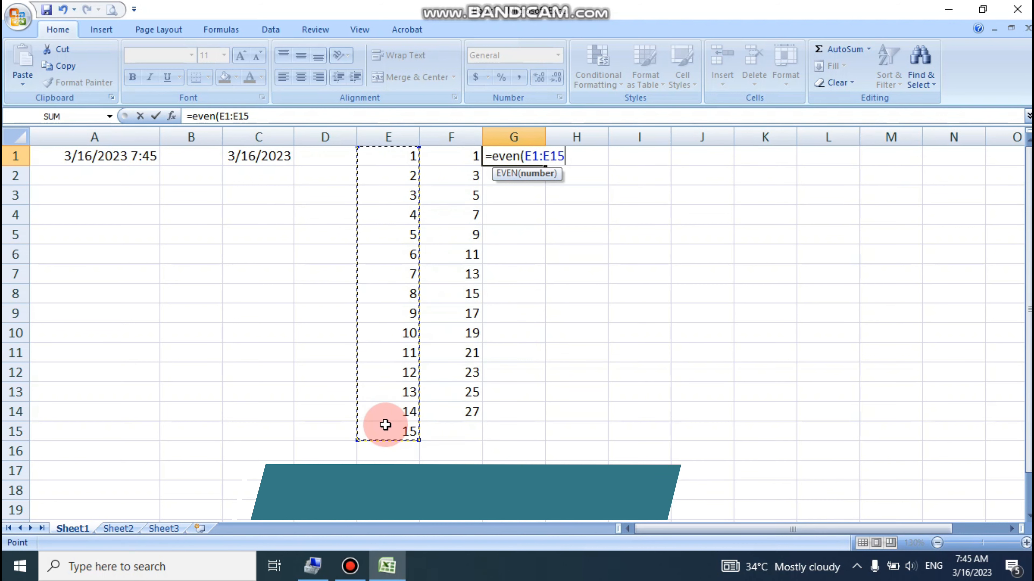
key(Return)
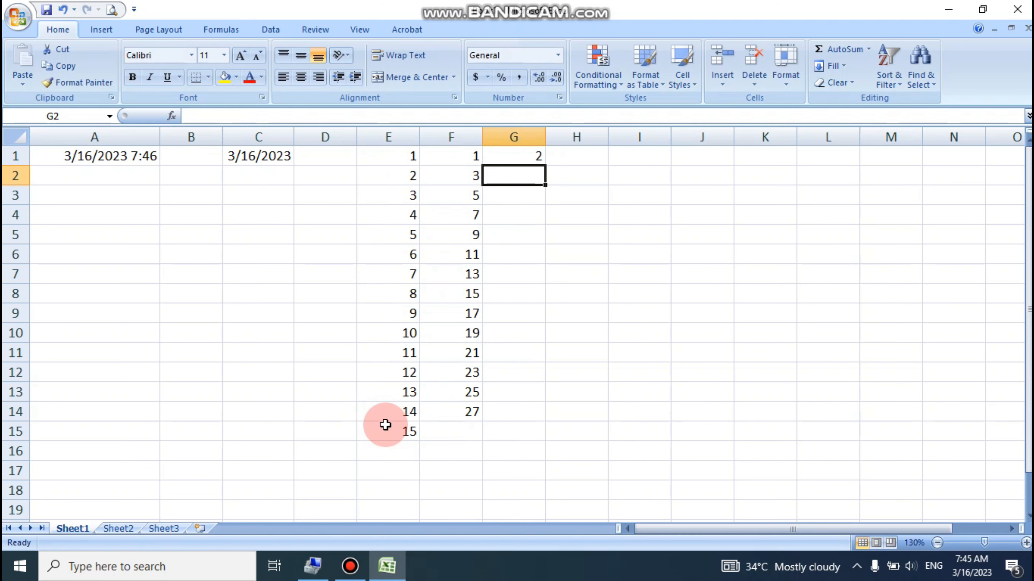
click(512, 150)
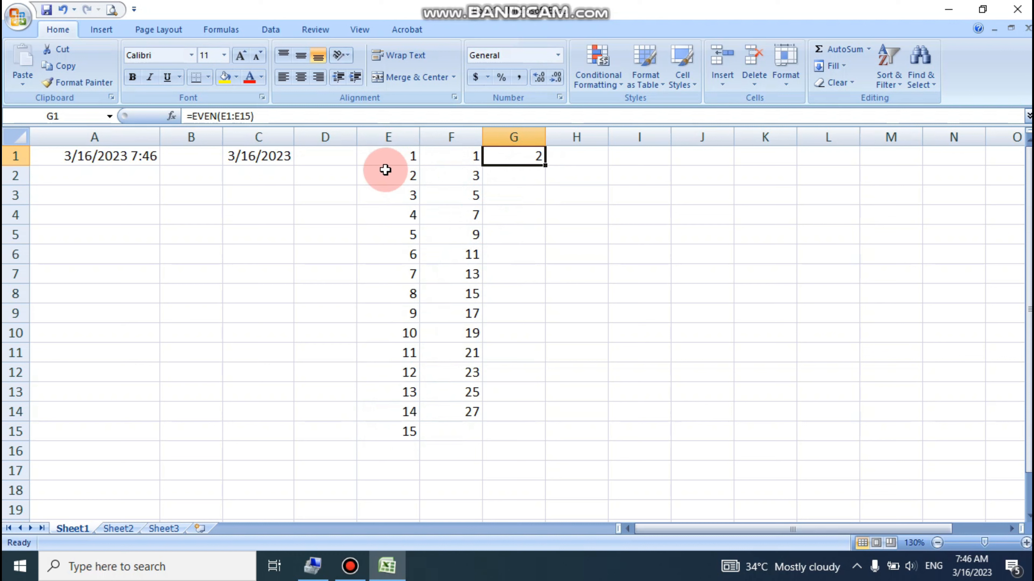
click(513, 152)
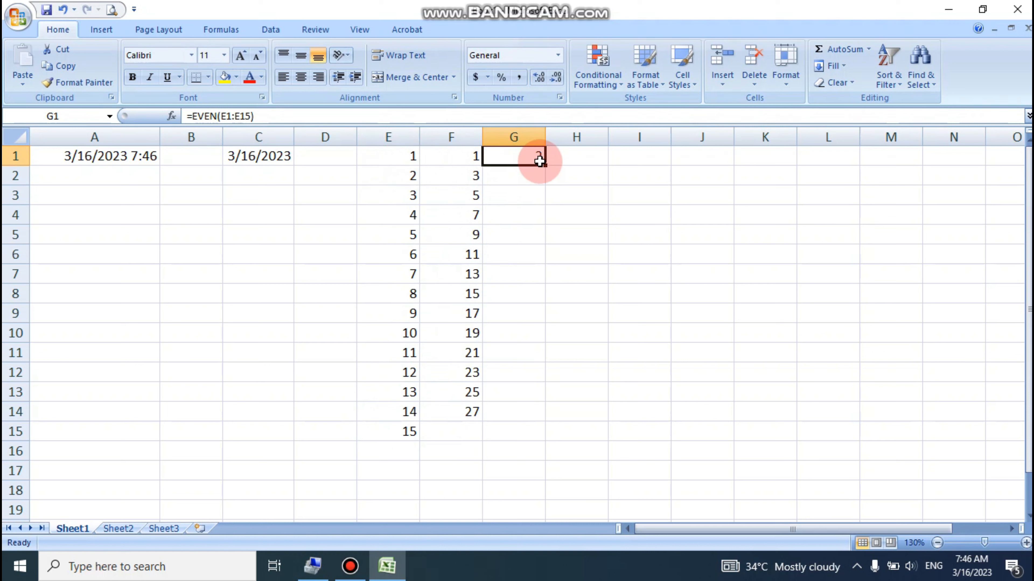
drag(544, 165, 544, 437)
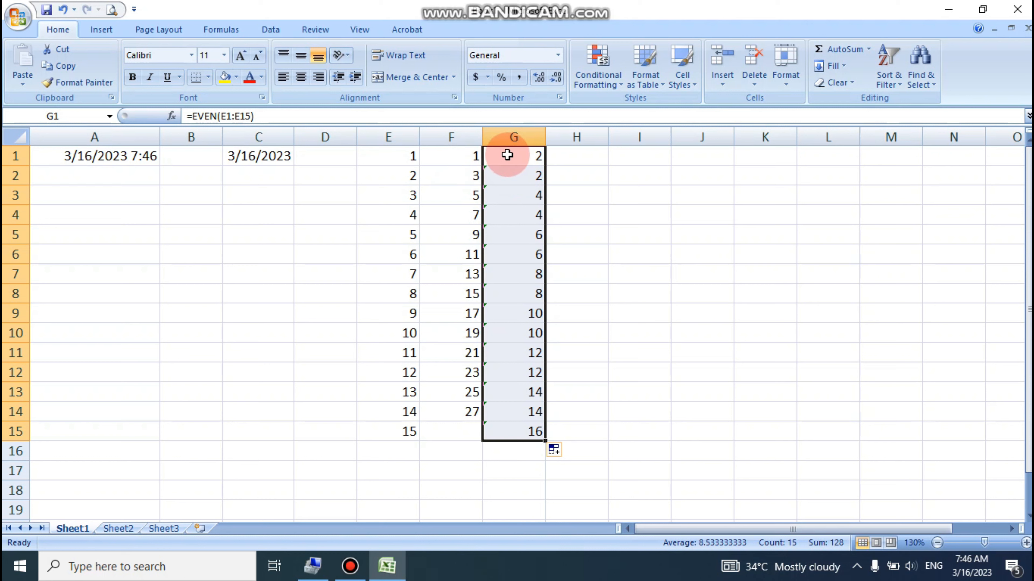
Enter the formula =ODD(E1:E15) in cell H1 and fill it down to H15.
click(570, 157)
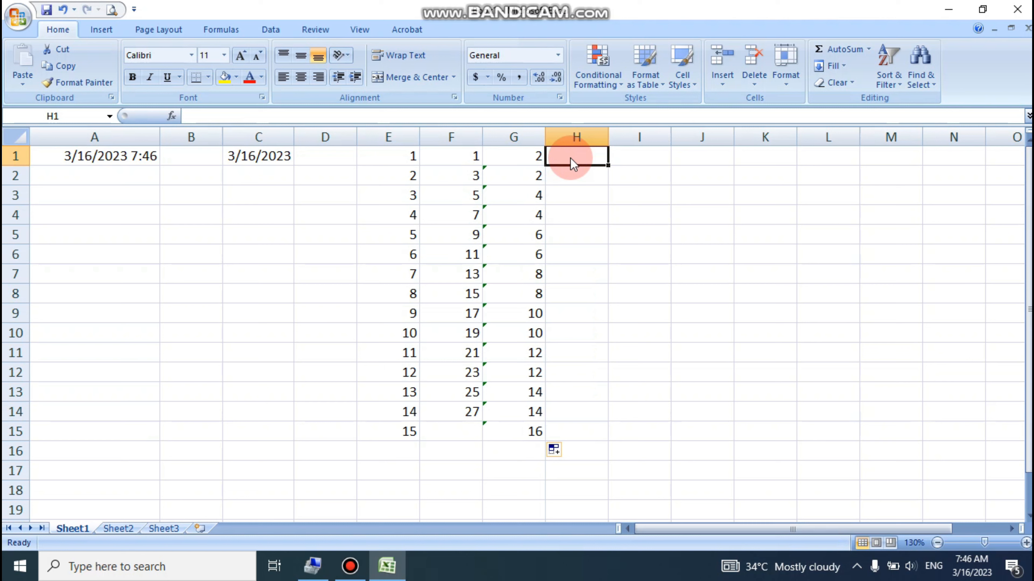
text(=odd)
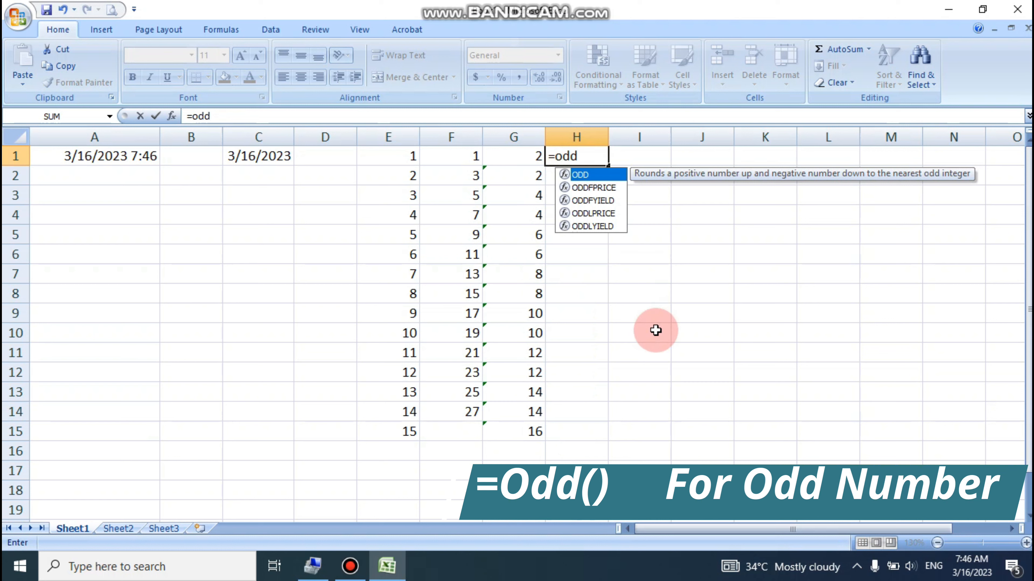
text(()
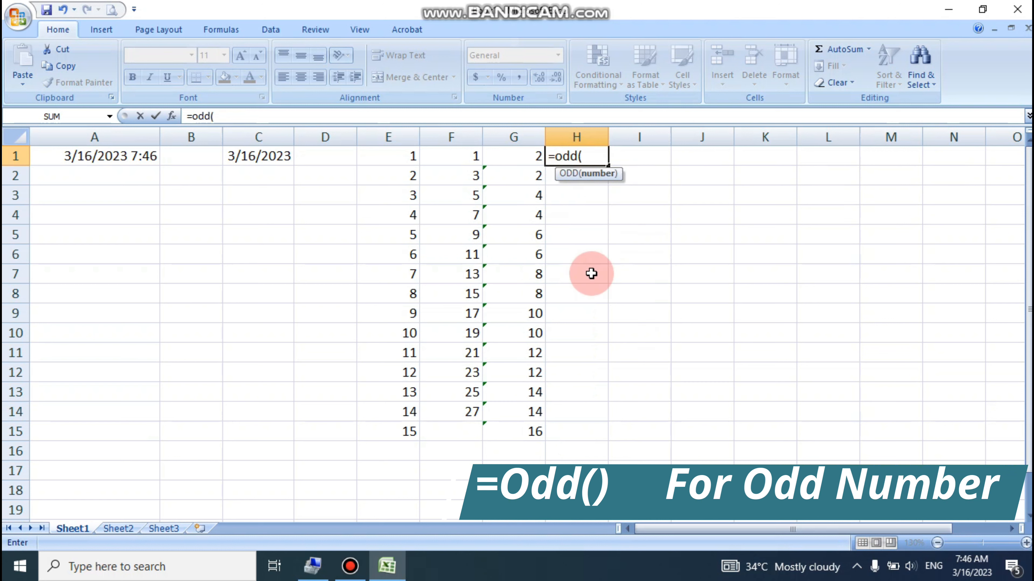
drag(387, 159, 390, 178)
drag(393, 218, 382, 426)
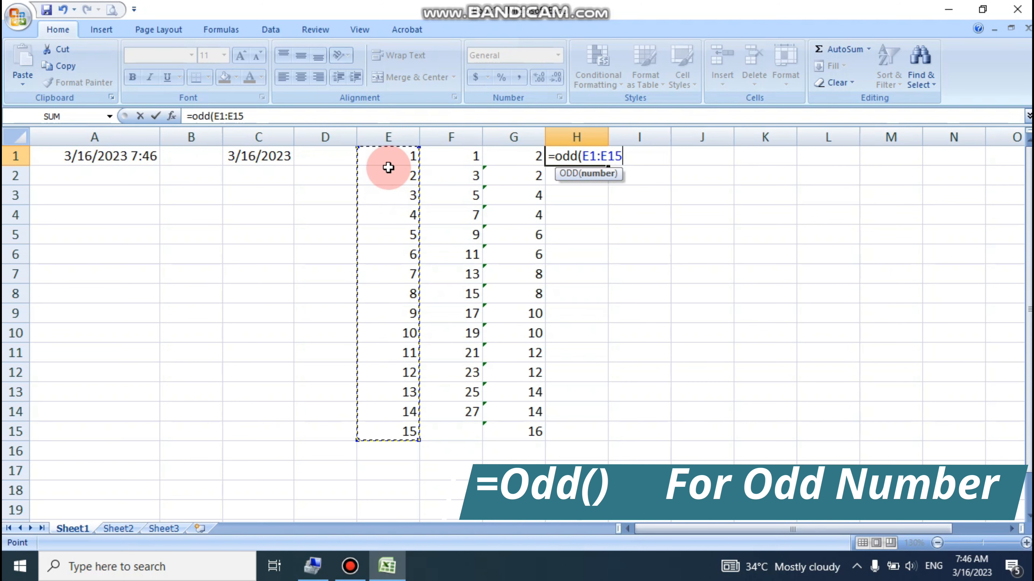
key(Return)
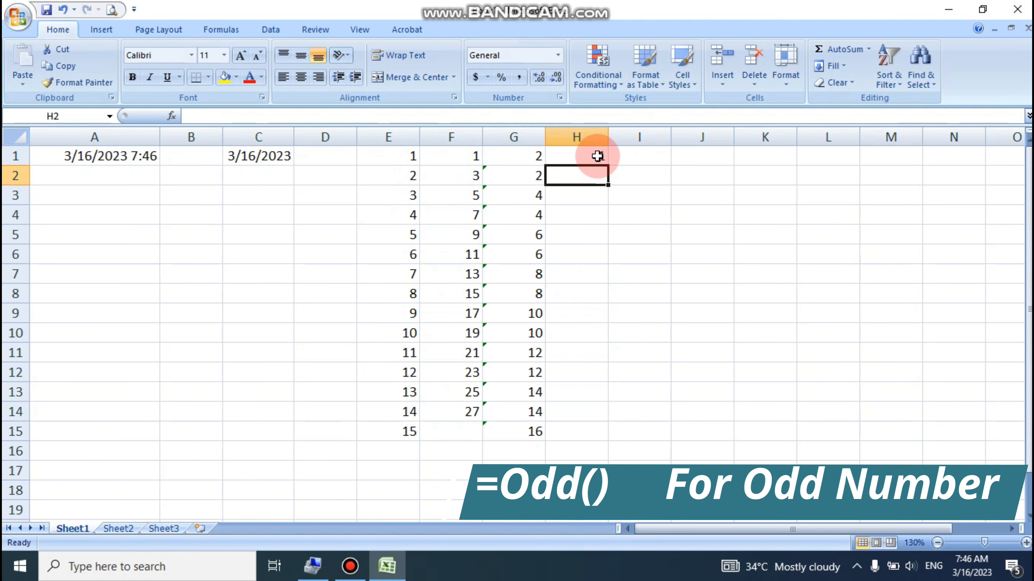
click(597, 156)
drag(606, 164, 601, 438)
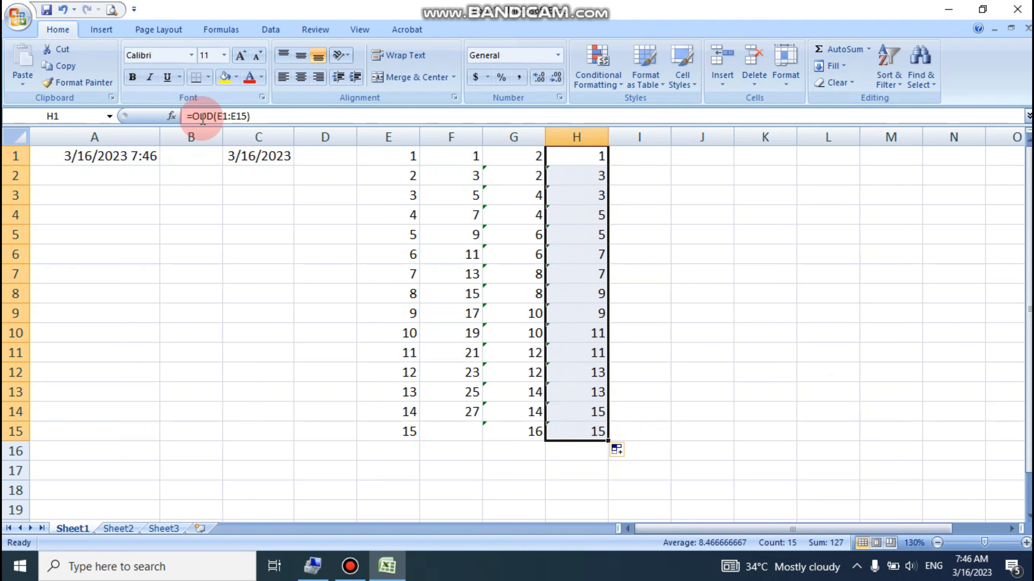
Enter the formula =ROMAN(E1:E15) in cell I1 and fill it down to I14 to convert the numbers to Roman numerals.
click(652, 158)
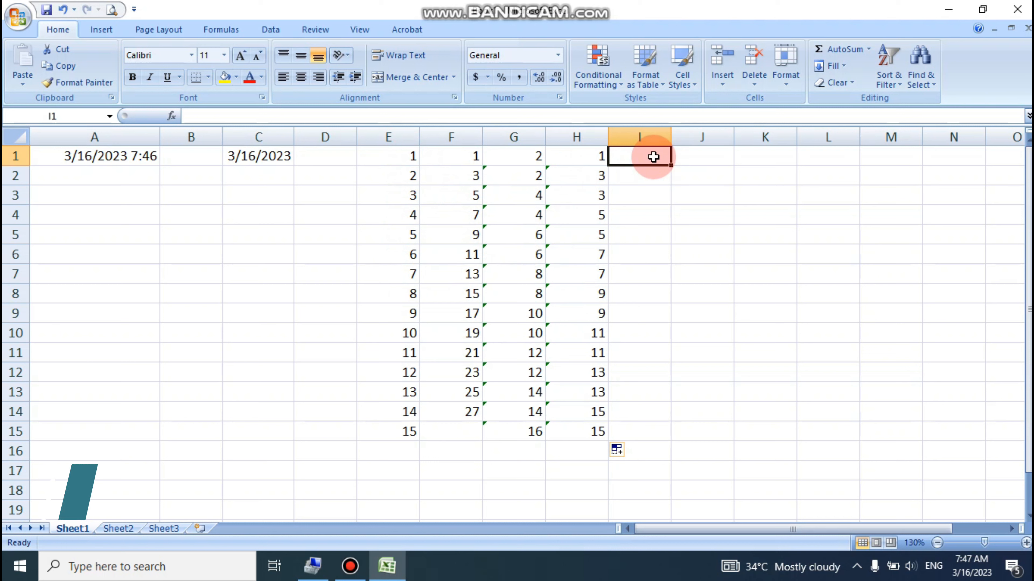
text(=)
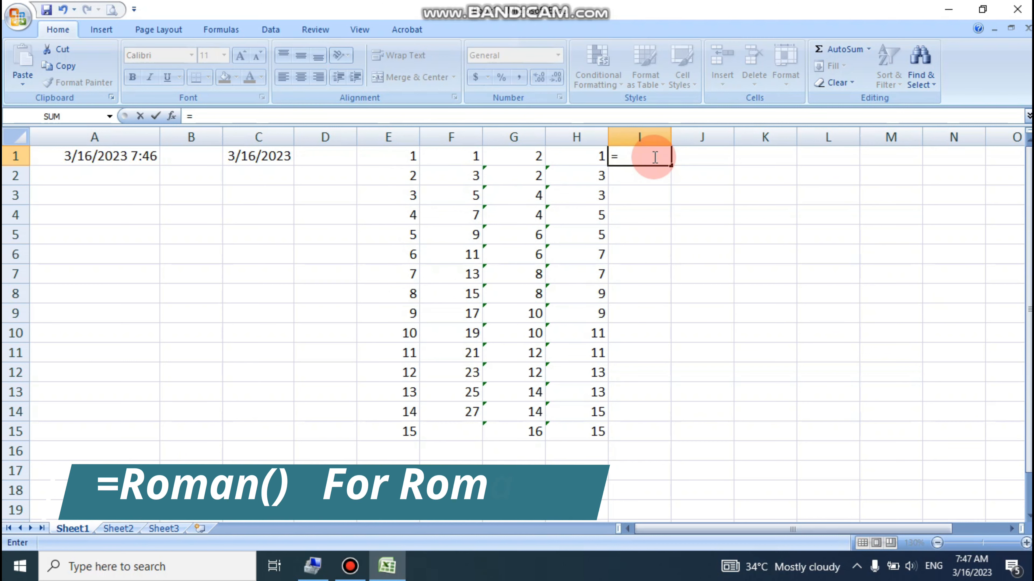
text(rom)
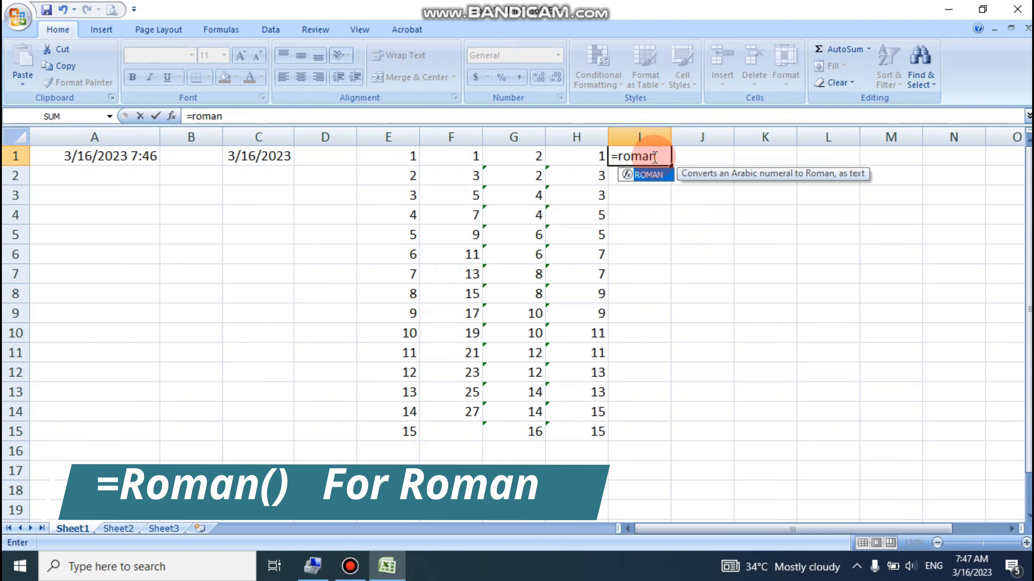
text(an()
key(BackSpace)
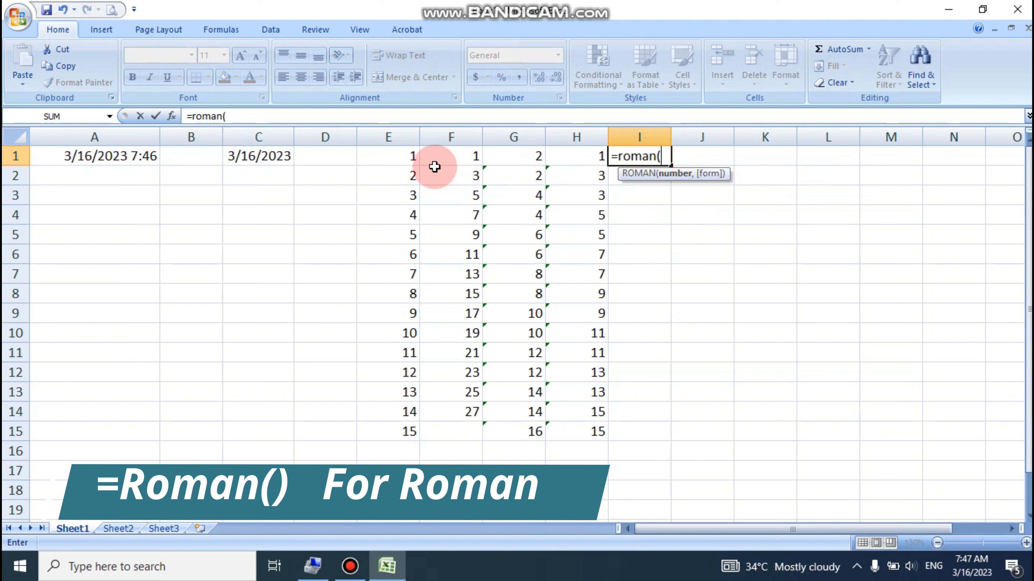
drag(411, 159, 410, 431)
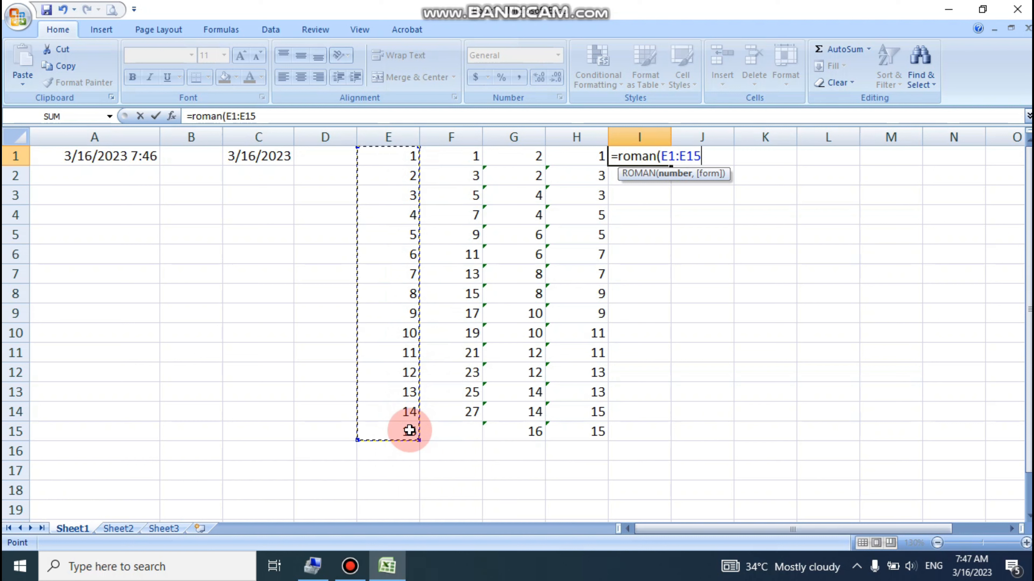
key(Return)
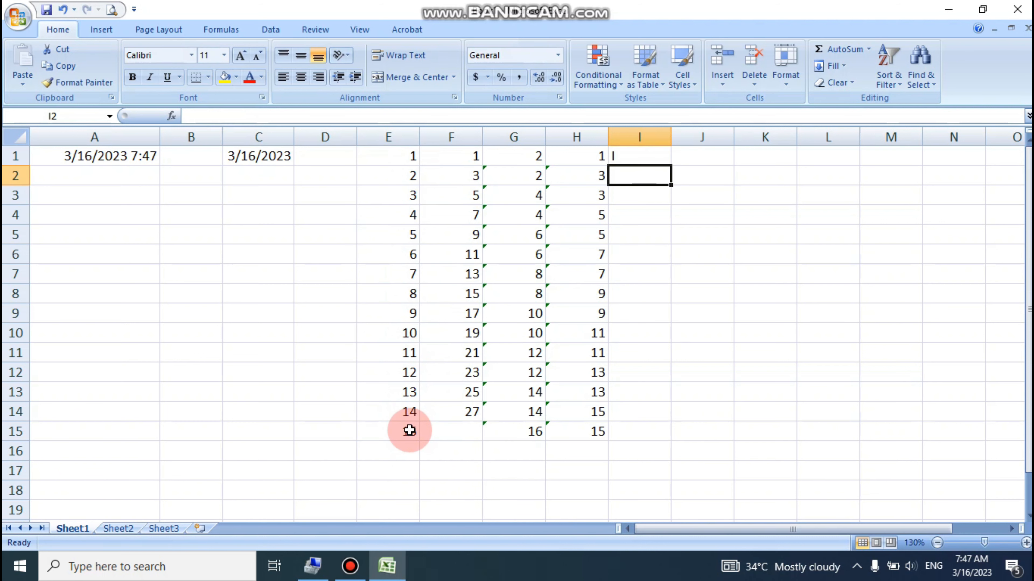
click(634, 160)
drag(672, 167, 655, 422)
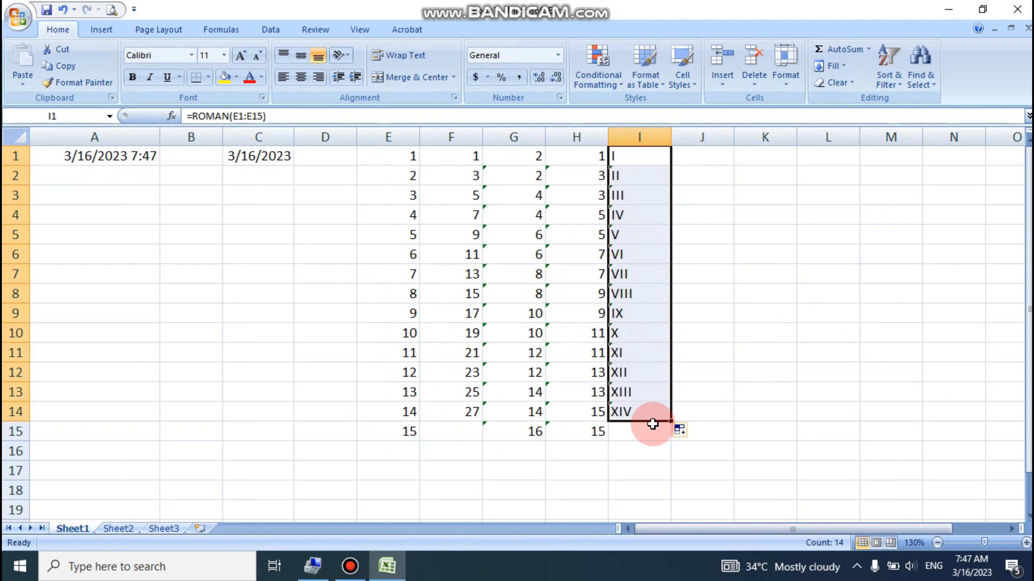
Enter the formula =DOLLAR(G1:G15) in cell J1 and fill it down to J15 to show the even numbers as dollar amounts.
click(712, 160)
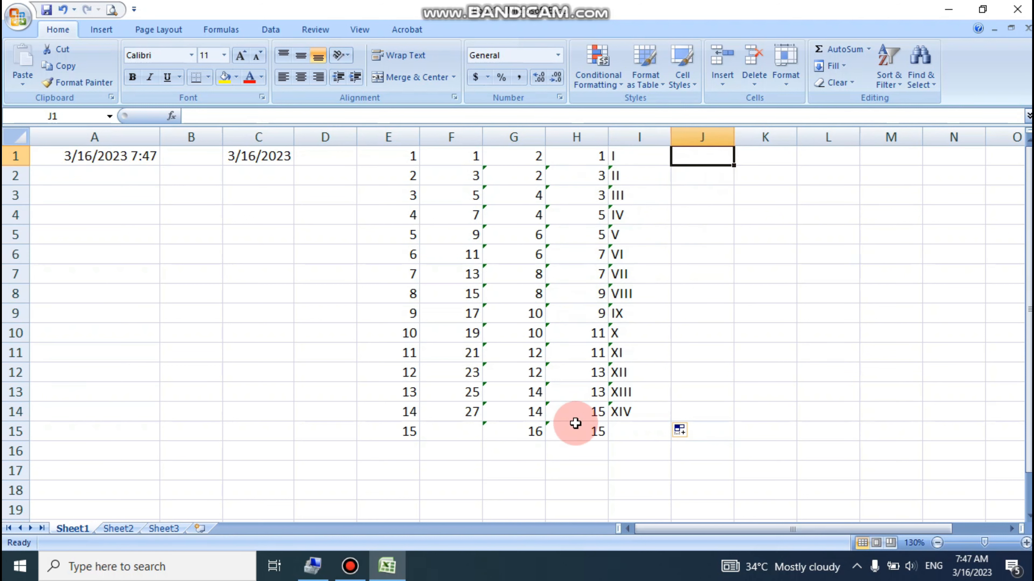
text(=dolla)
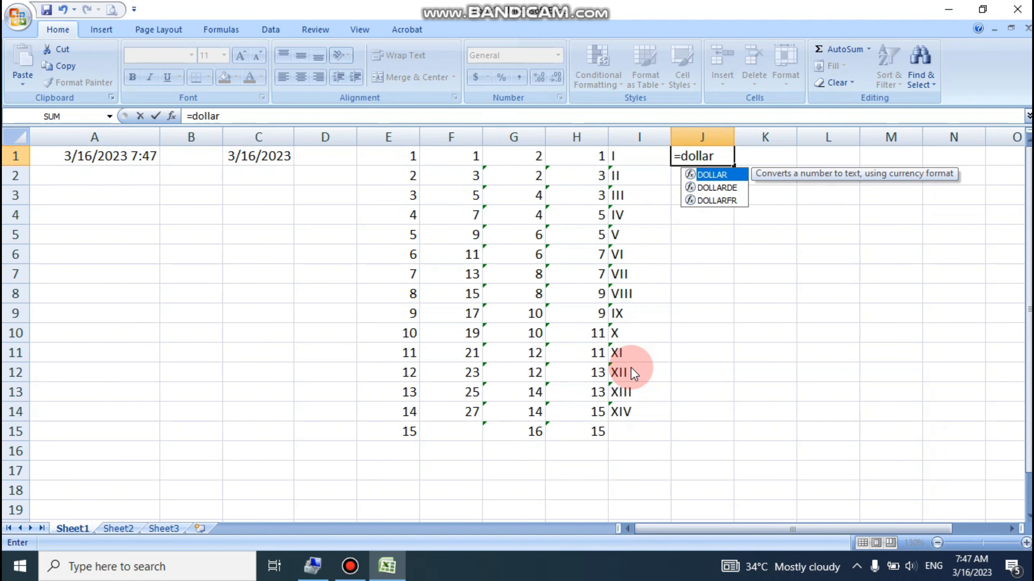
text(r)
key(Tab)
drag(535, 156, 531, 429)
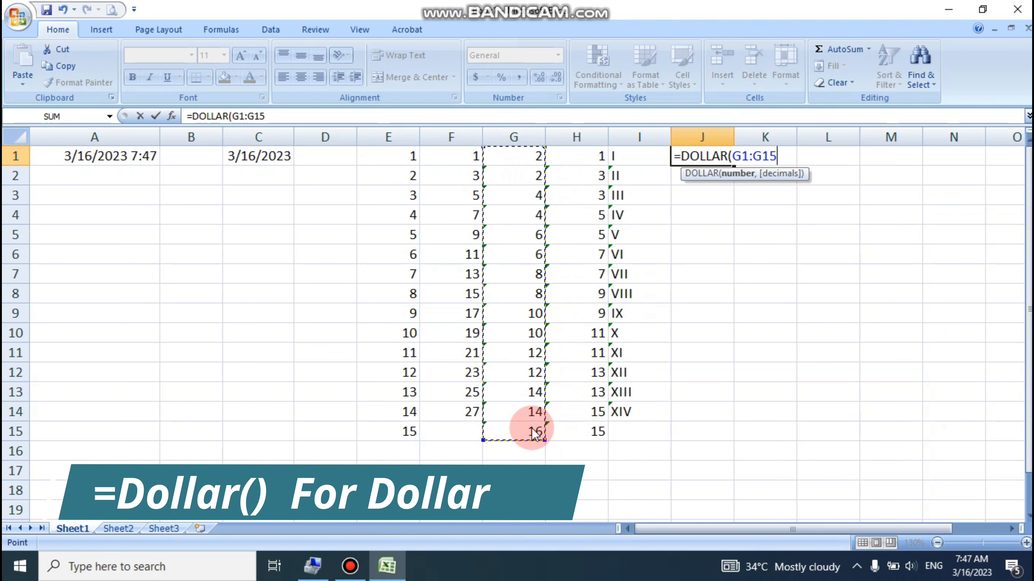
key(Return)
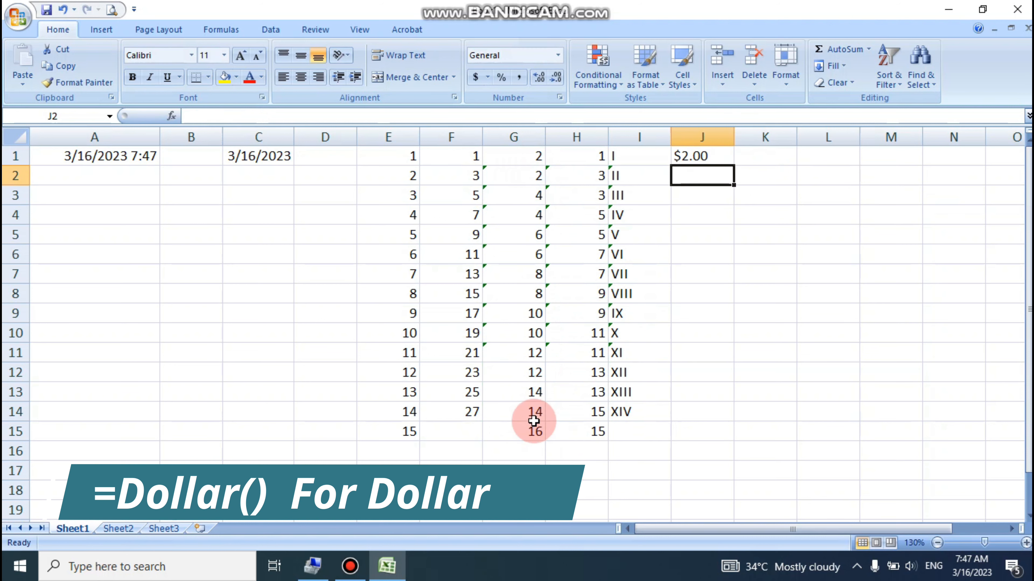
click(711, 157)
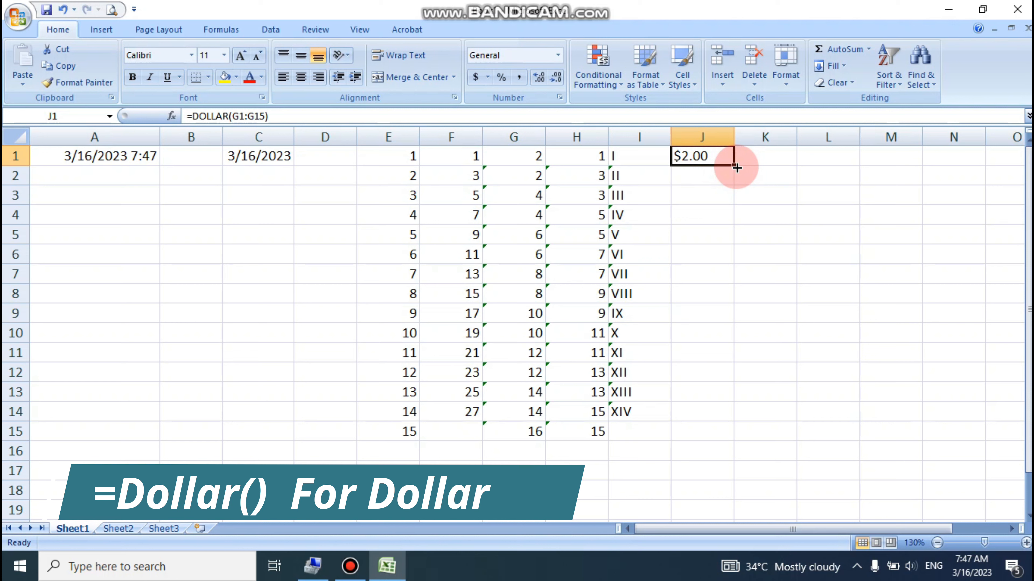
drag(737, 167, 724, 435)
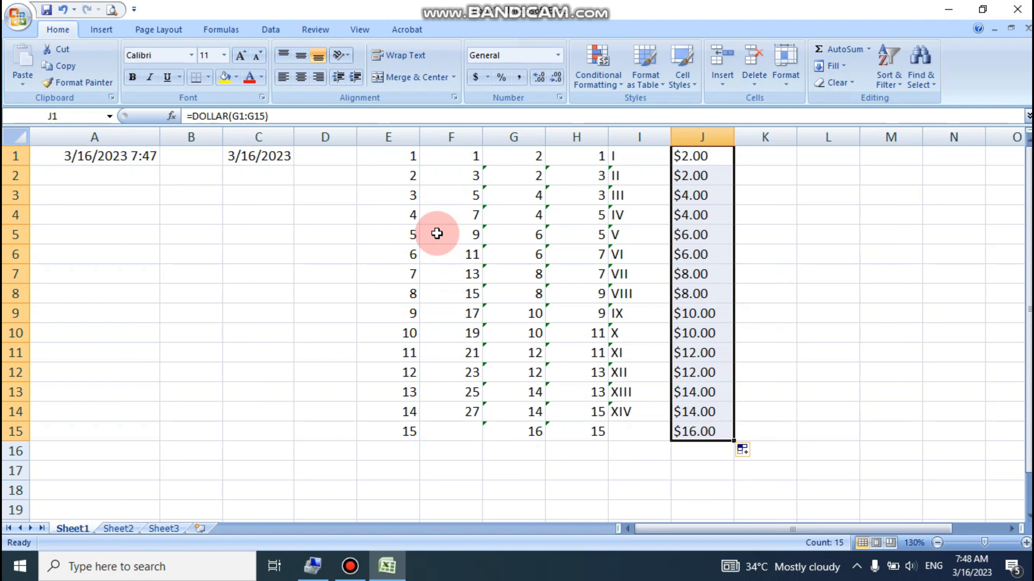
Enter a MIN formula over the range E1:H16 in cell L1 to return the smallest number.
drag(406, 157, 558, 428)
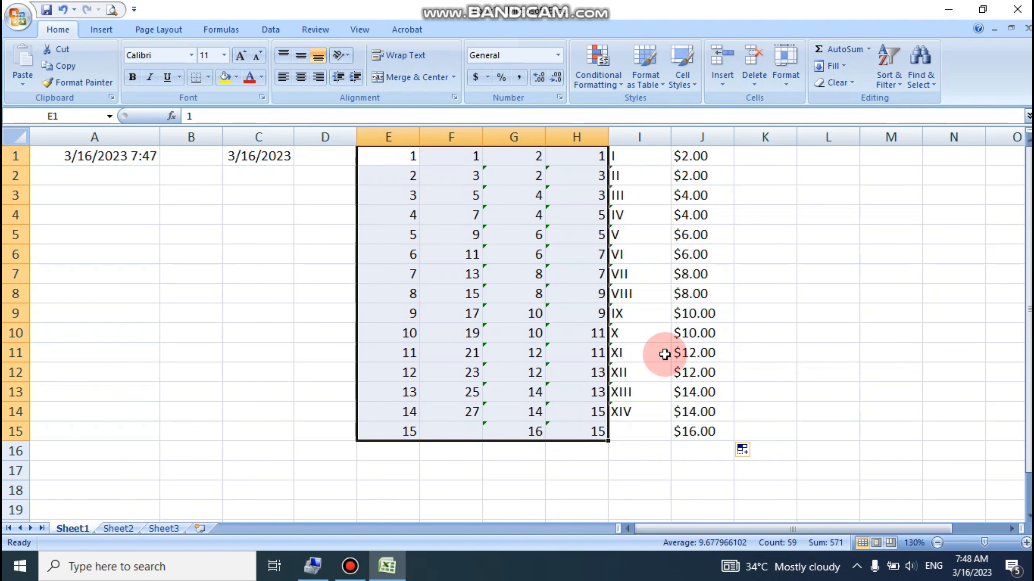
click(830, 160)
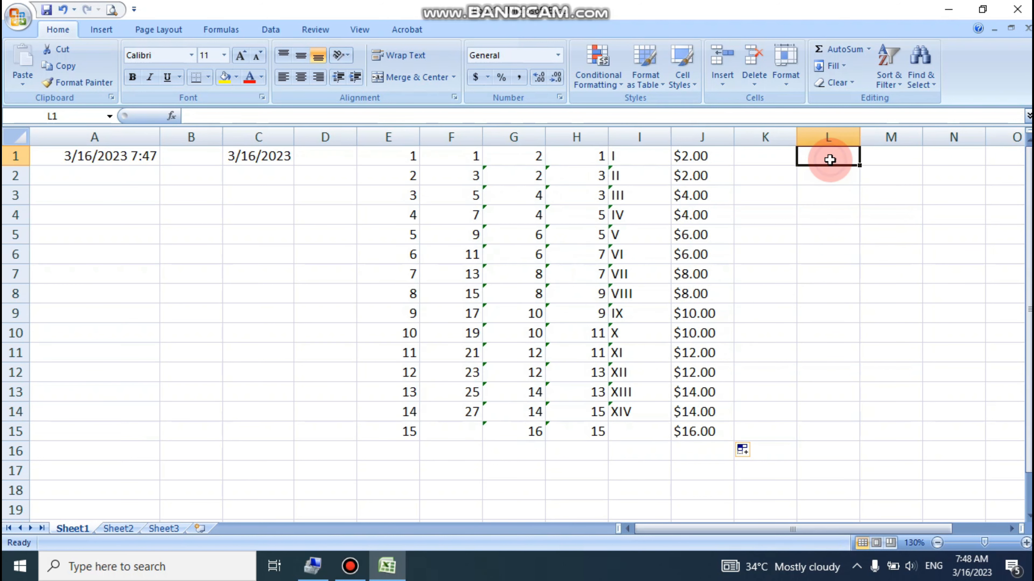
text(=min)
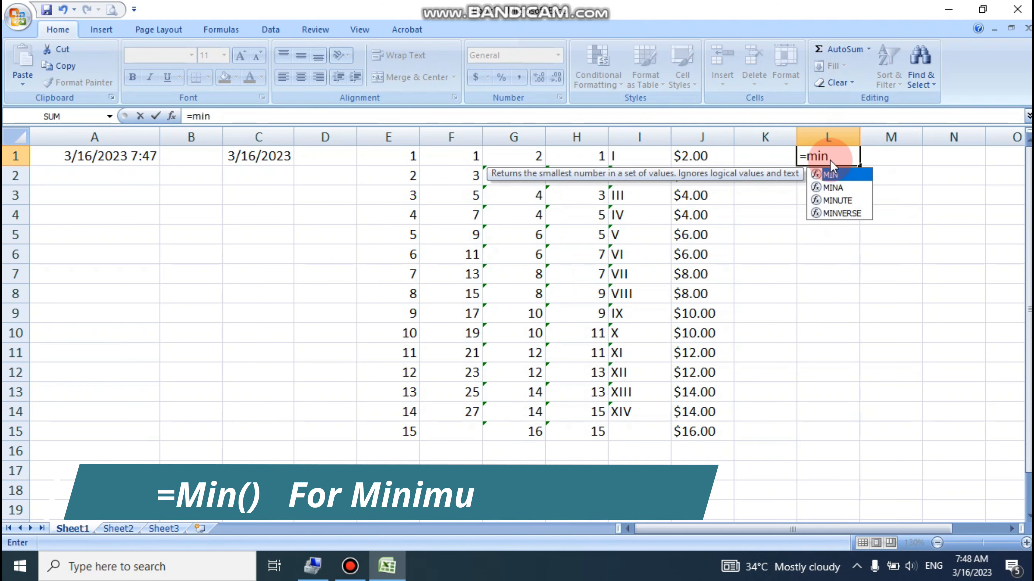
text(()
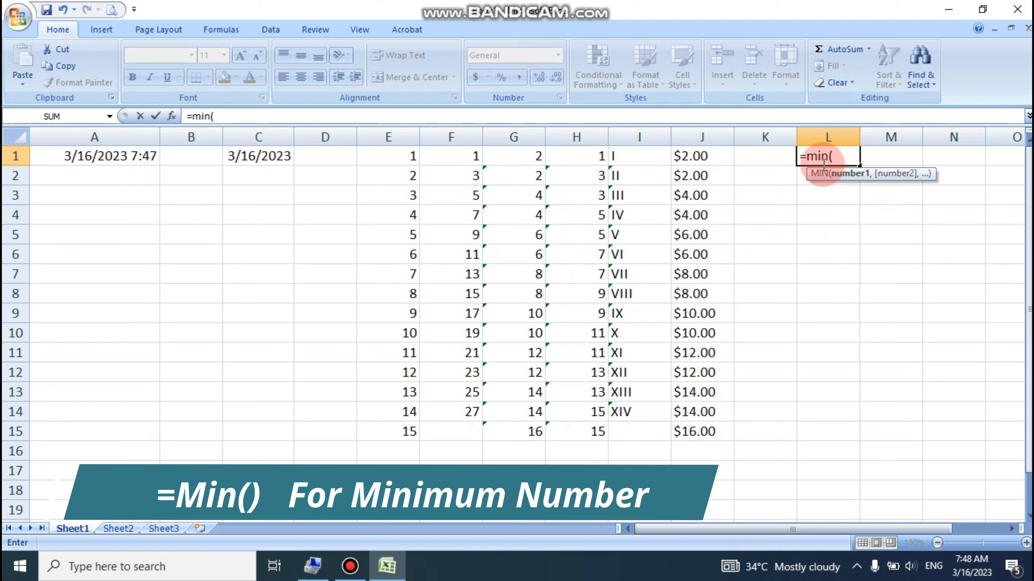
drag(400, 162, 571, 445)
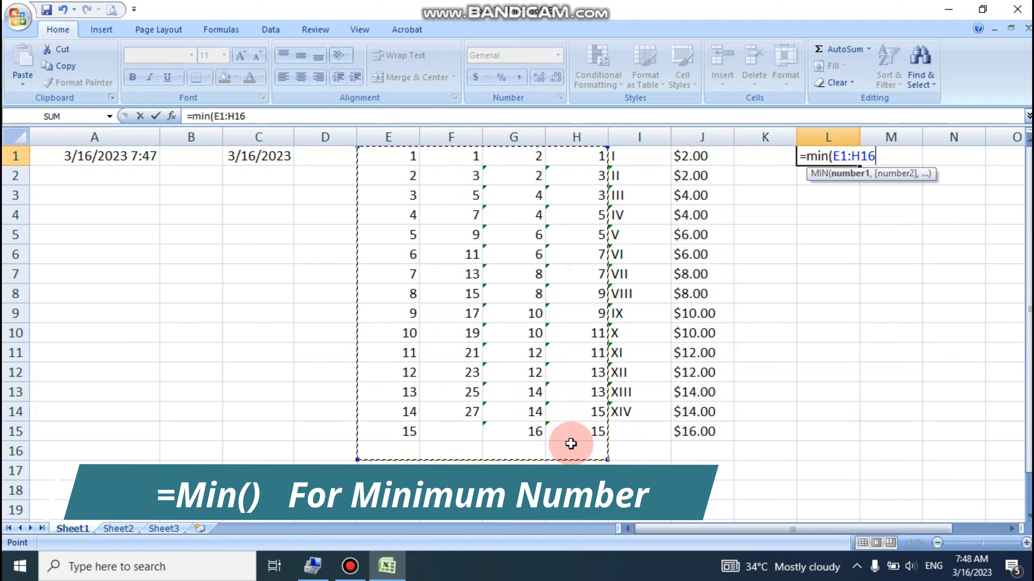
key(Return)
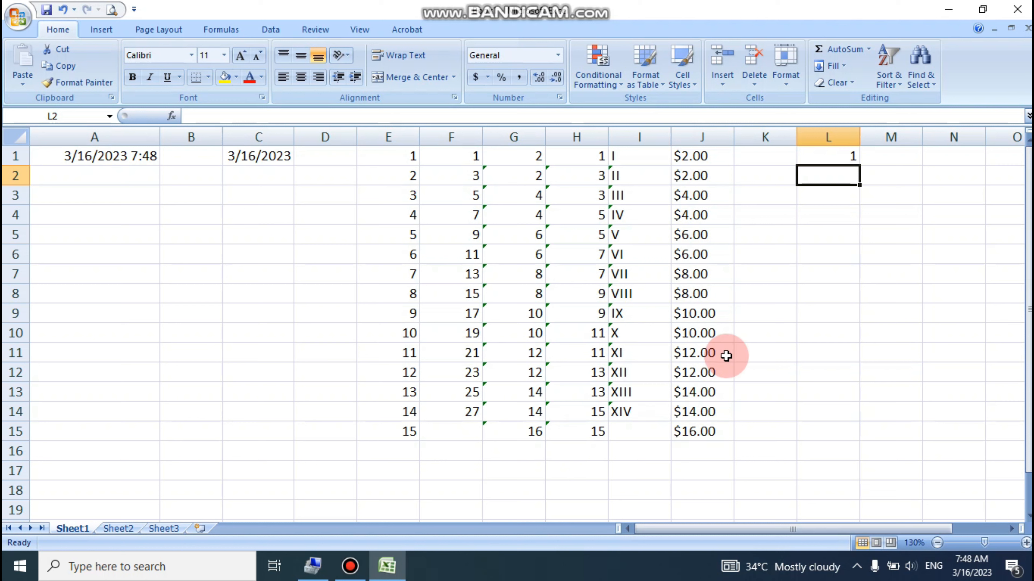
Enter the formula =MAX(E1:H15) in cell M1 to return the largest number, and compare it with the MIN formula in L1.
click(897, 156)
text(=max)
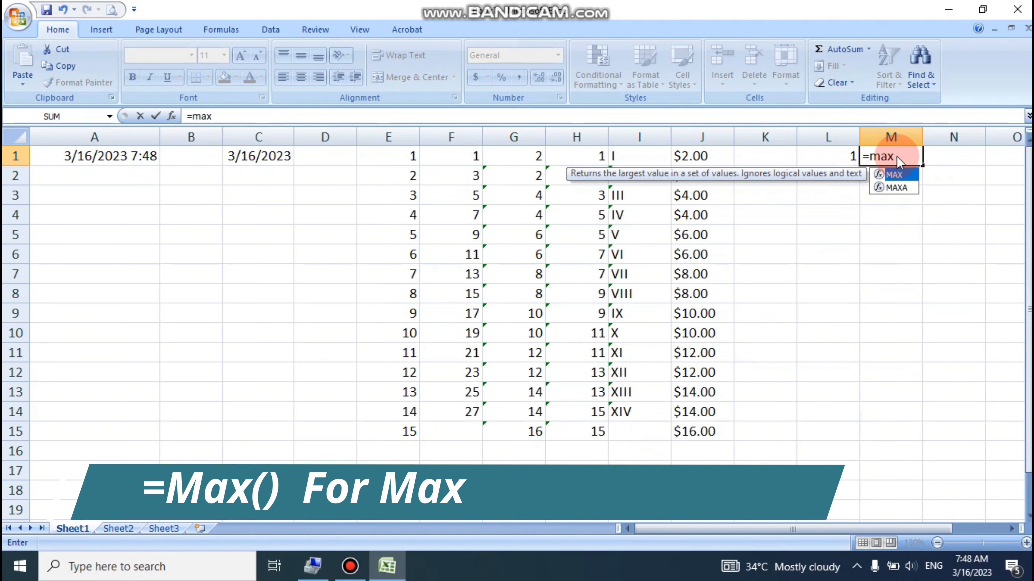
text(()
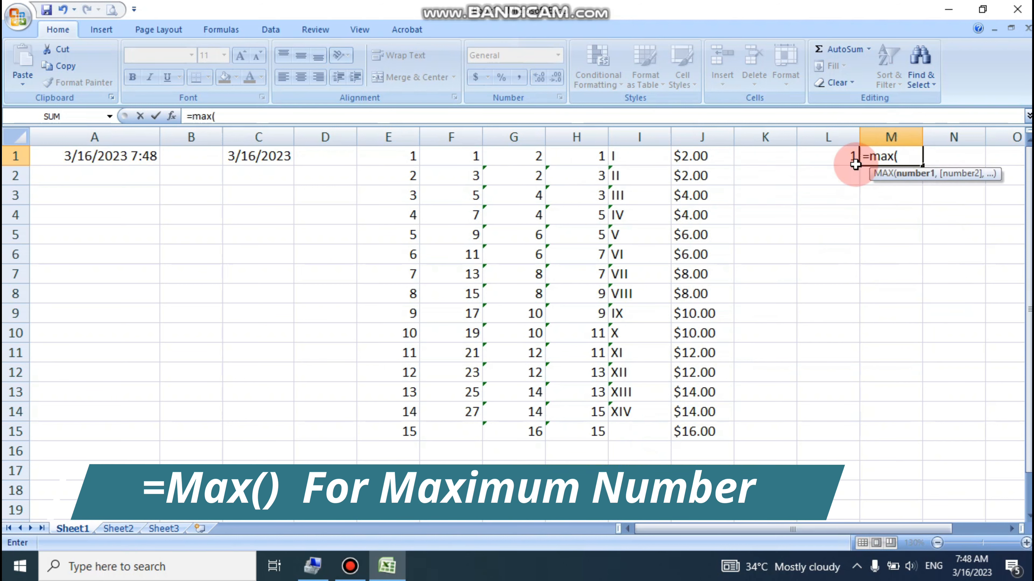
drag(393, 159, 568, 430)
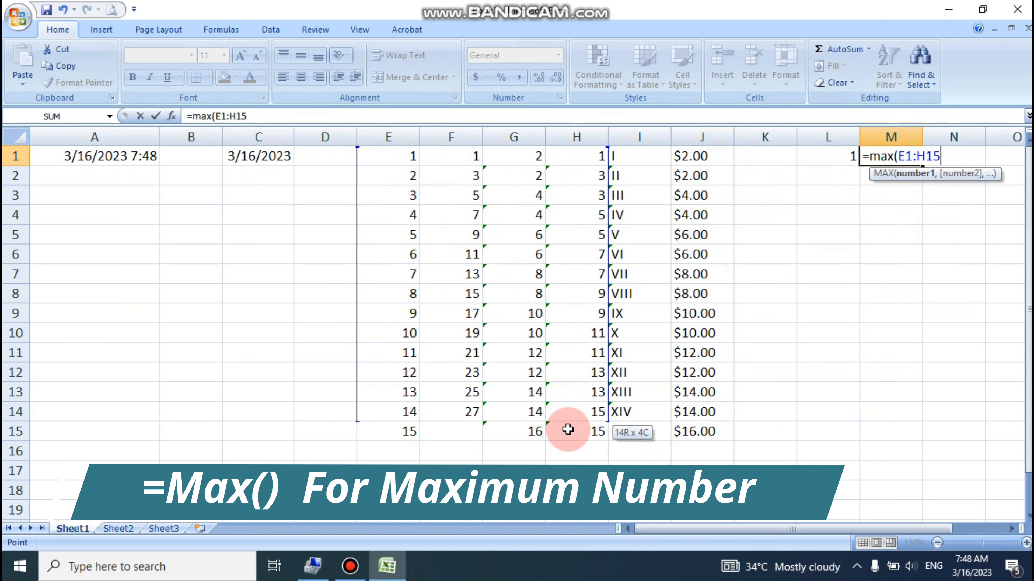
key(Return)
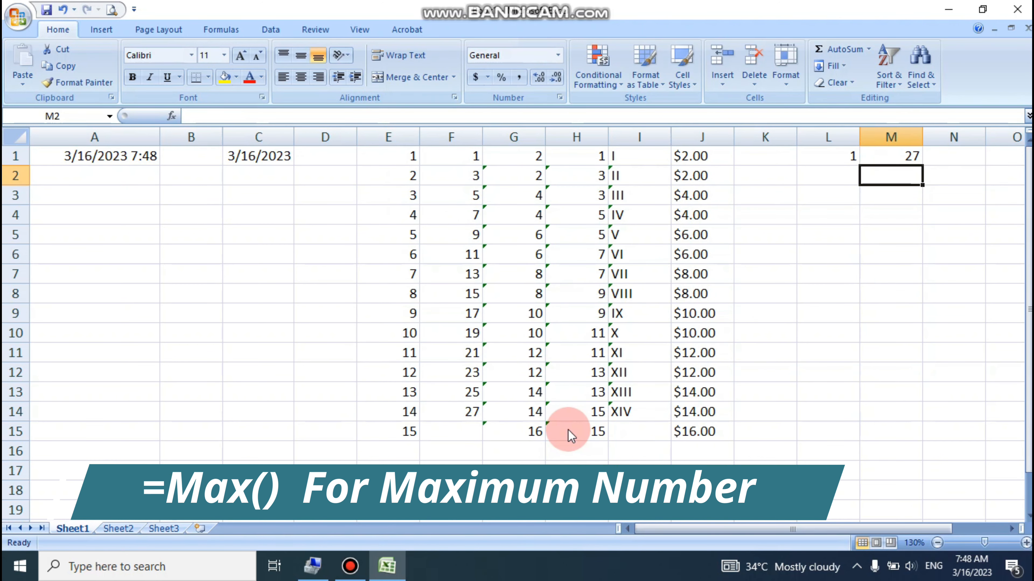
click(881, 157)
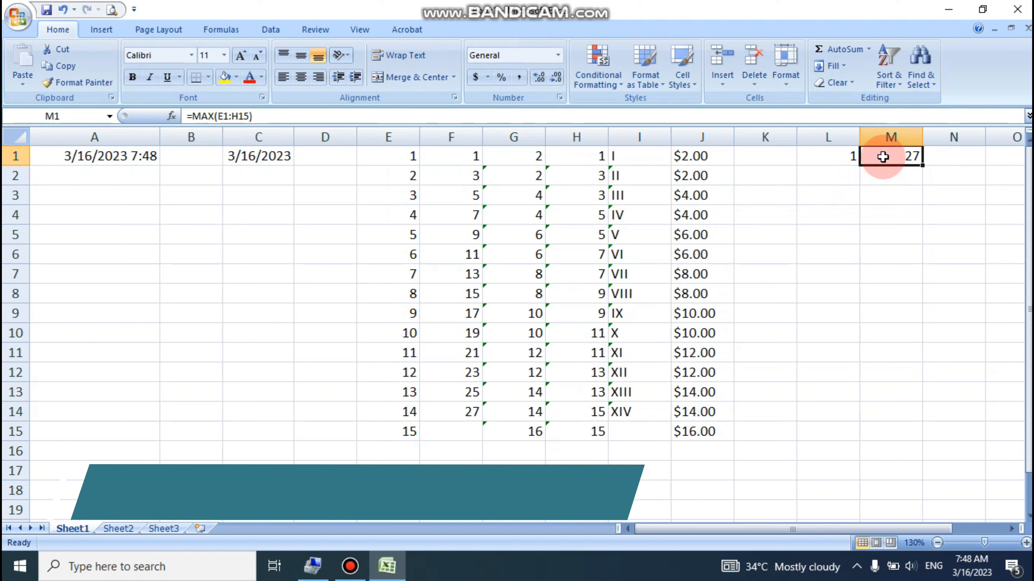
click(845, 156)
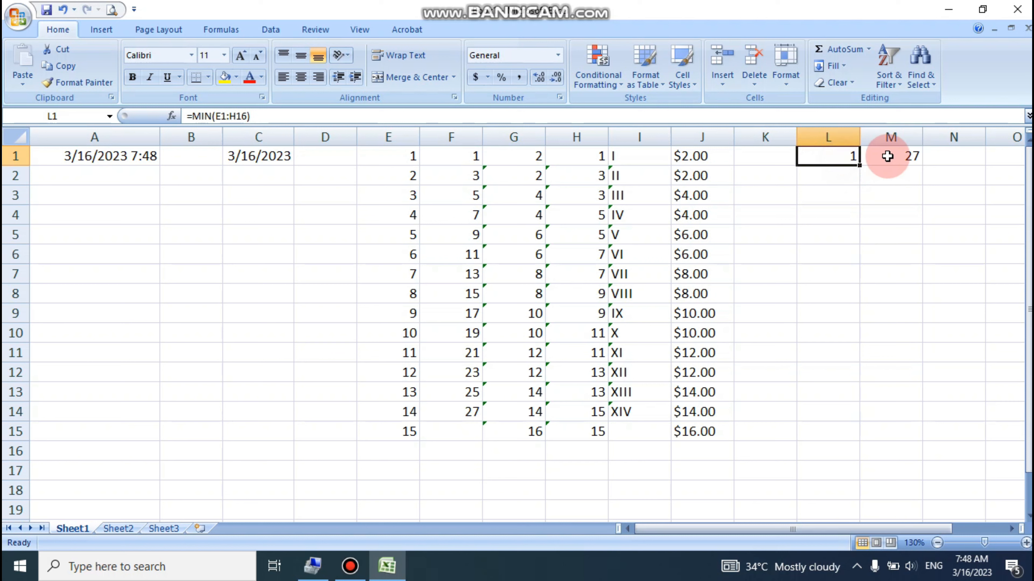
click(887, 156)
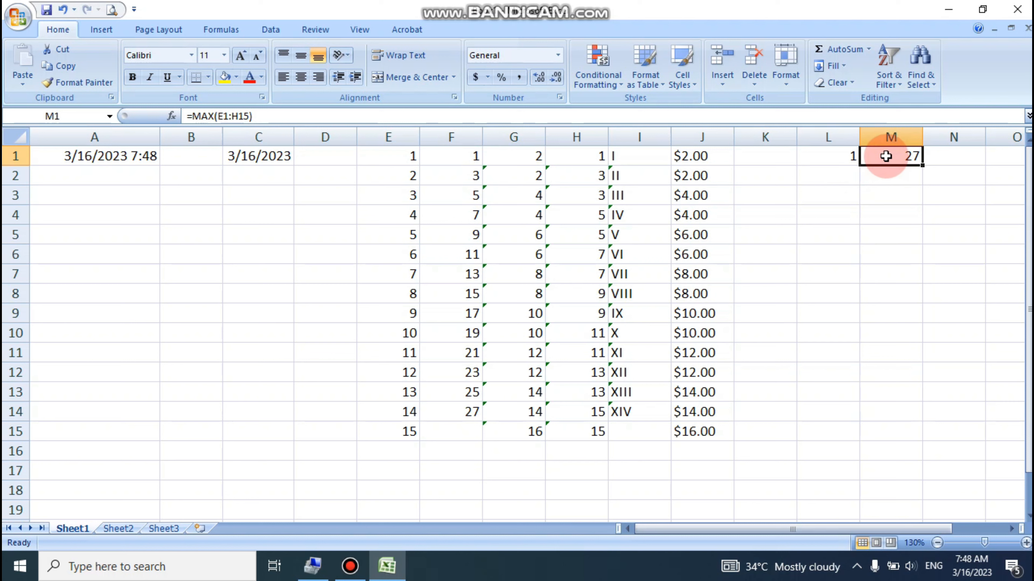
Enter the formula =SUM(E1:H15) in cell B8 to total the numbers, and review the summed range.
click(174, 230)
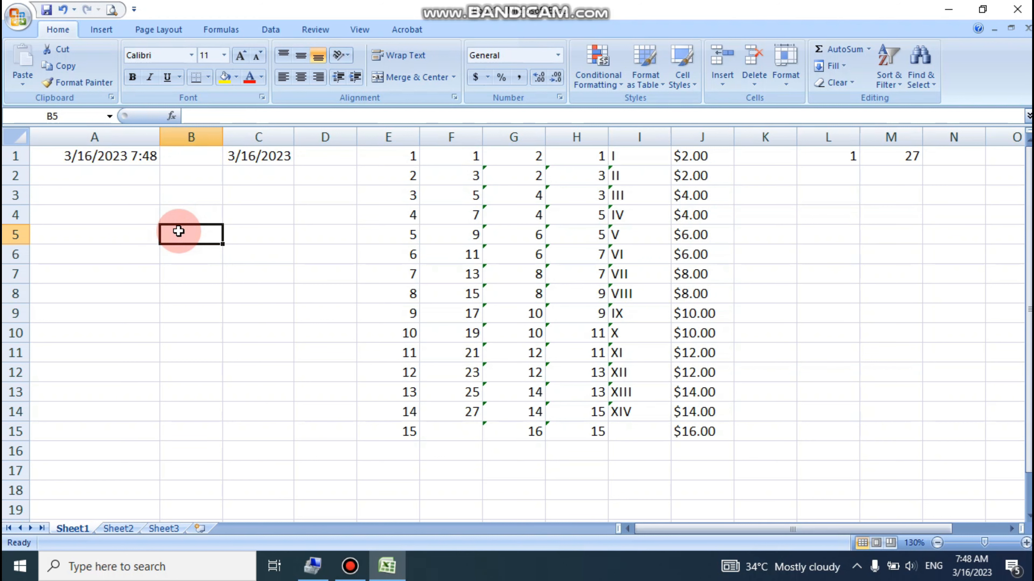
drag(393, 157, 548, 455)
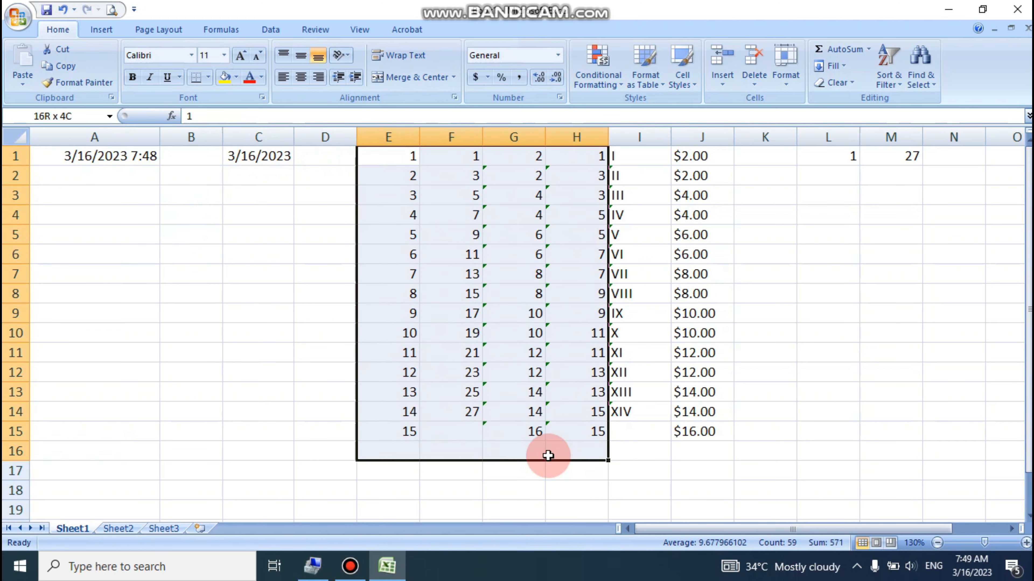
click(202, 298)
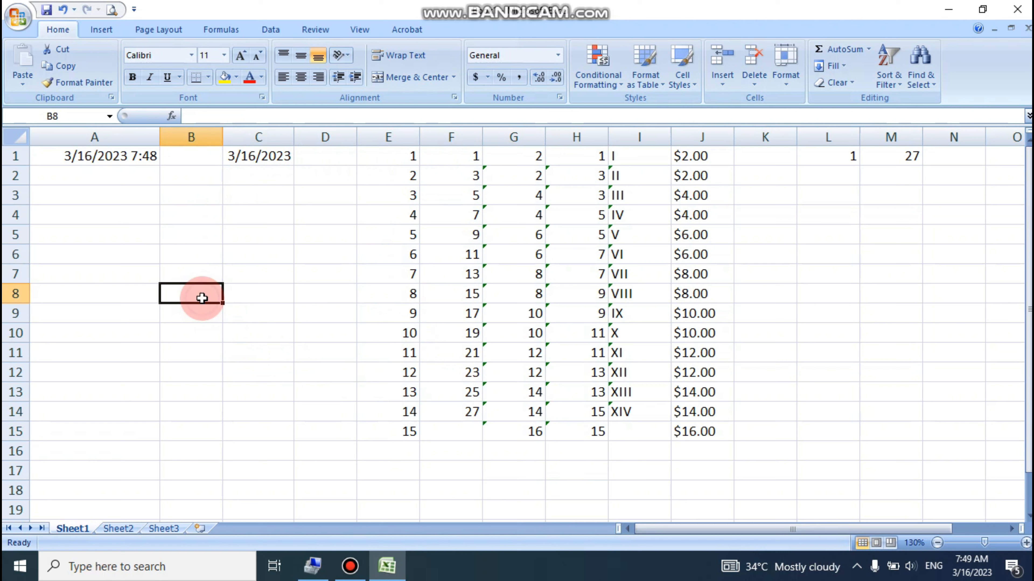
text(=s)
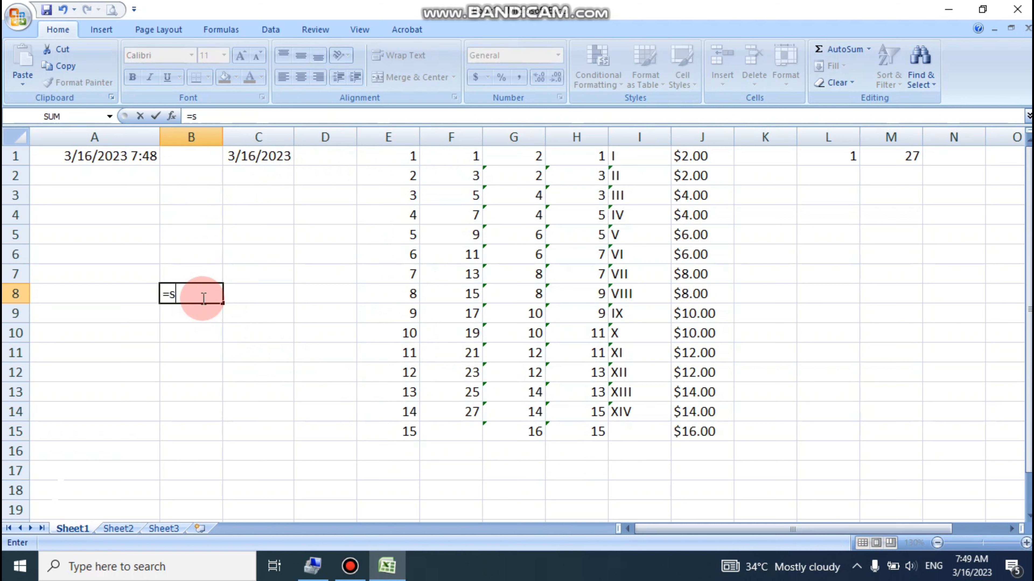
text(um)
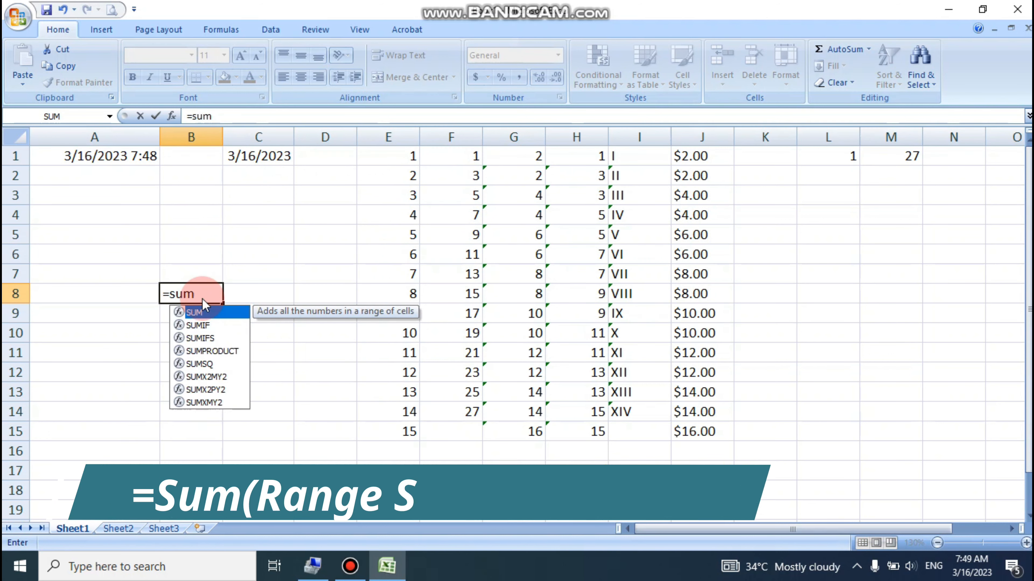
double_click(195, 312)
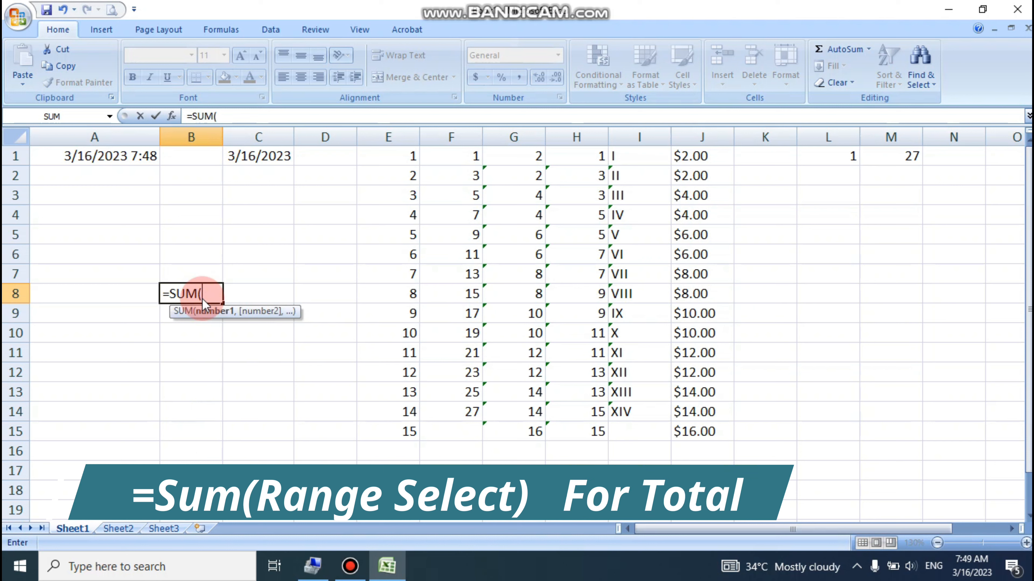
drag(411, 161, 557, 431)
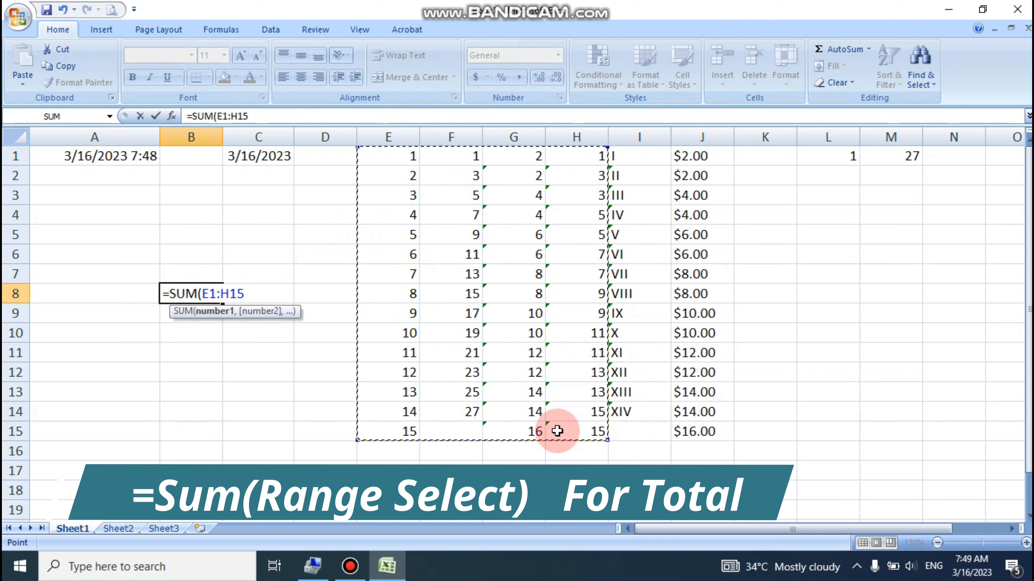
key(Return)
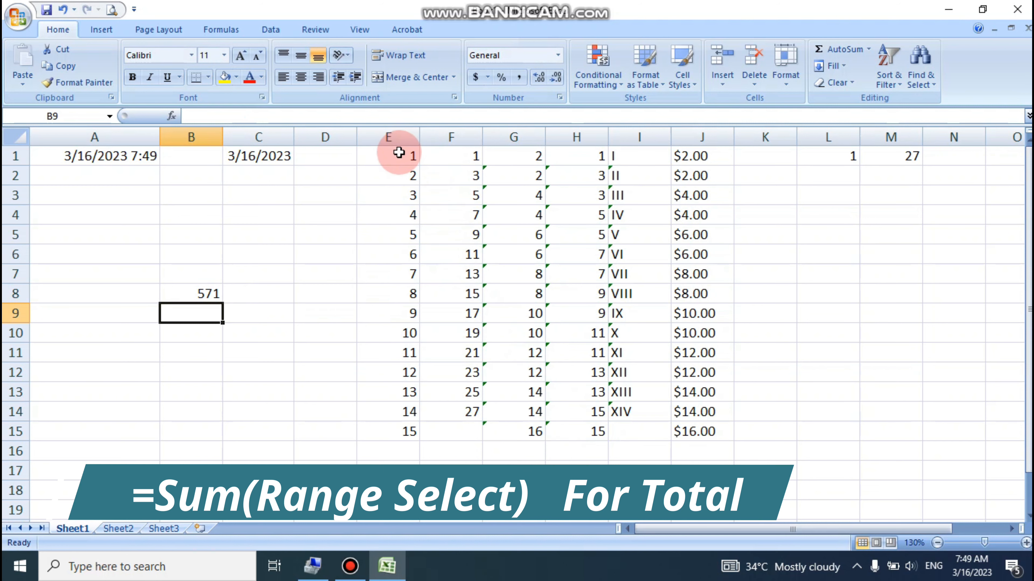
drag(401, 154, 559, 427)
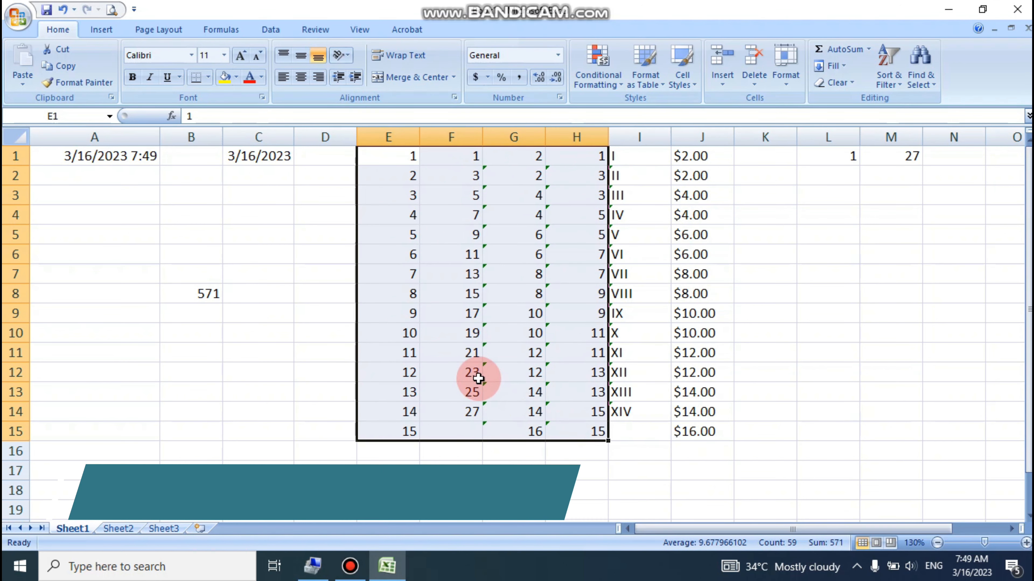
click(452, 373)
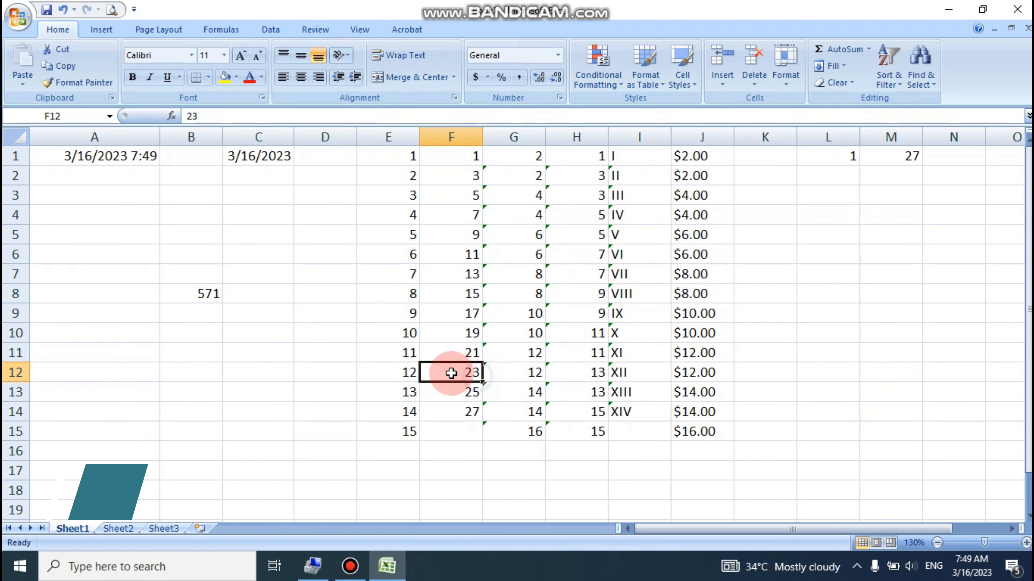
click(193, 292)
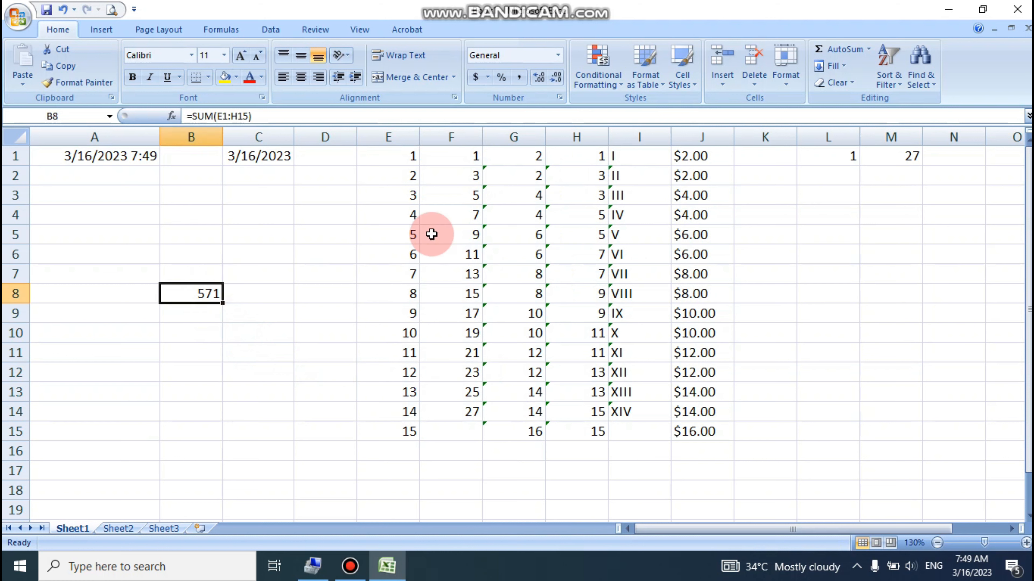
Set cell F14 to 80 to test how the MAX and SUM formulas recalculate, and restore it to 27.
click(472, 414)
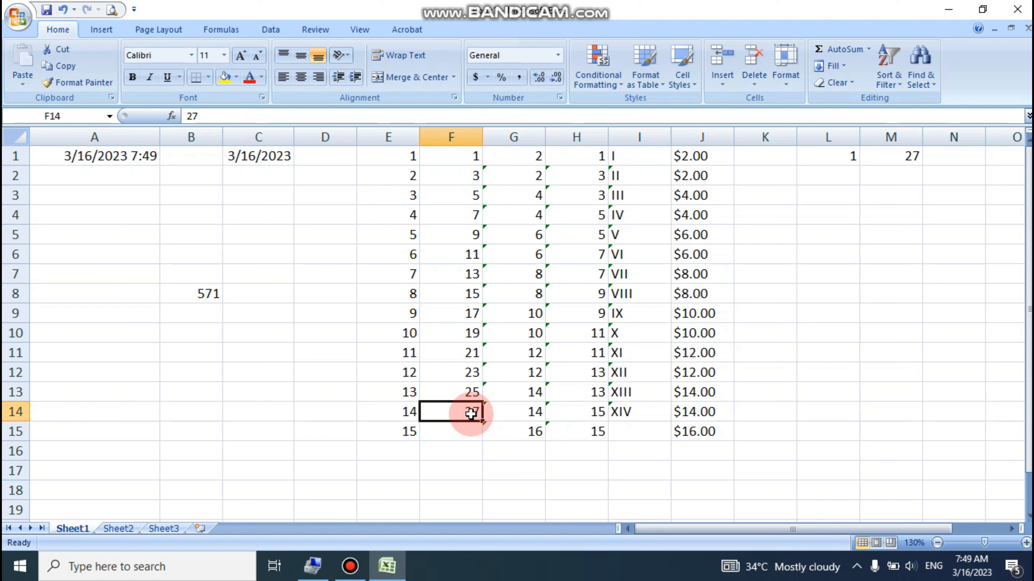
text(80)
click(468, 371)
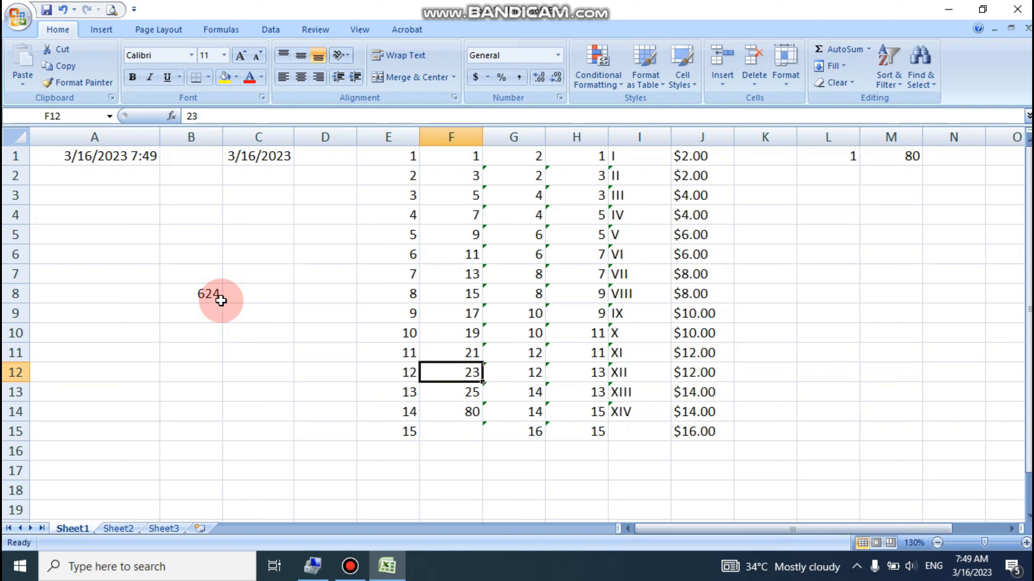
click(446, 416)
text(27)
click(407, 354)
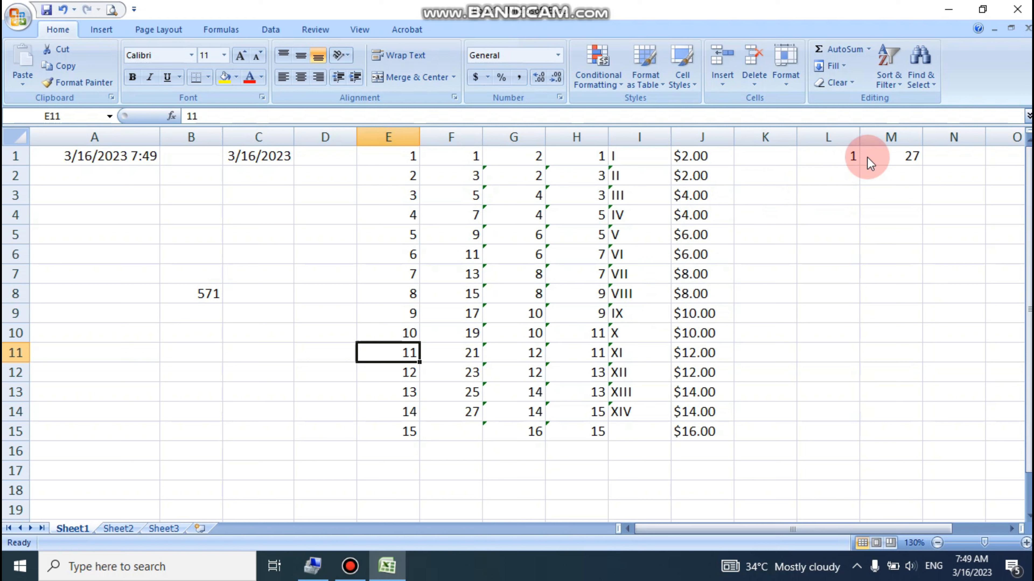
Enter 2 and 4 in cells K1 and K2 and fill the even number series down to K13.
click(772, 158)
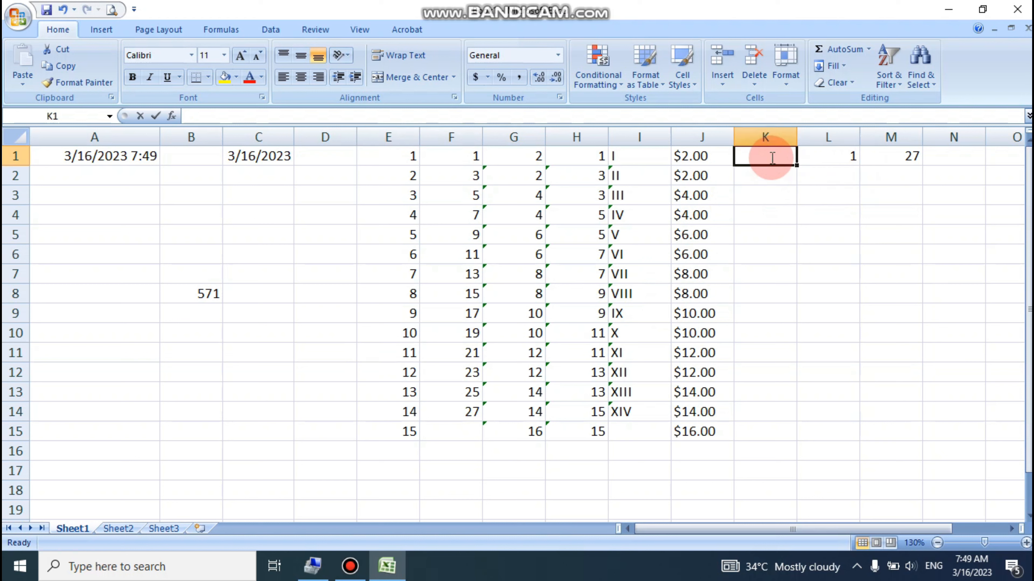
text(2)
key(Return)
text(4)
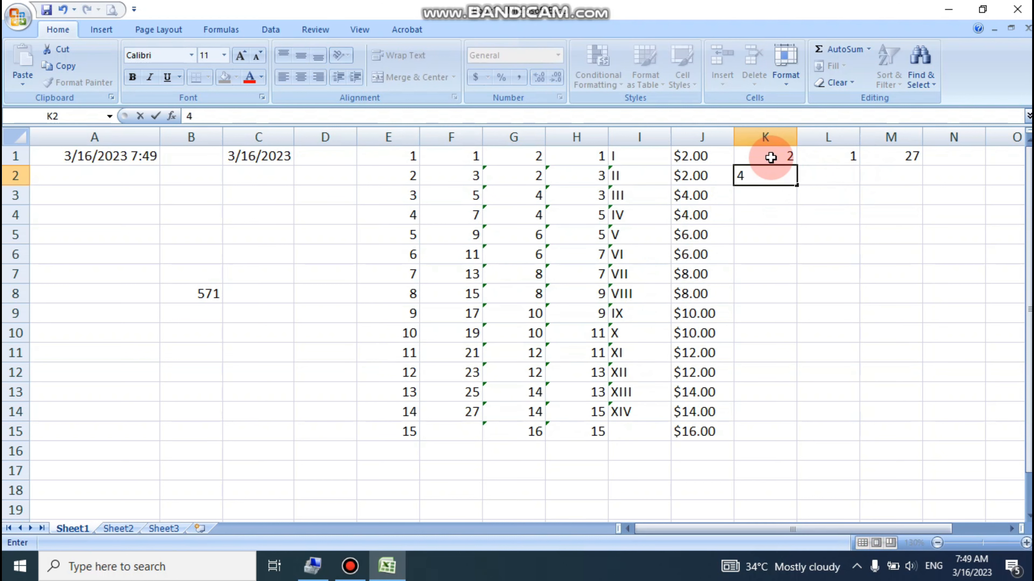
click(771, 158)
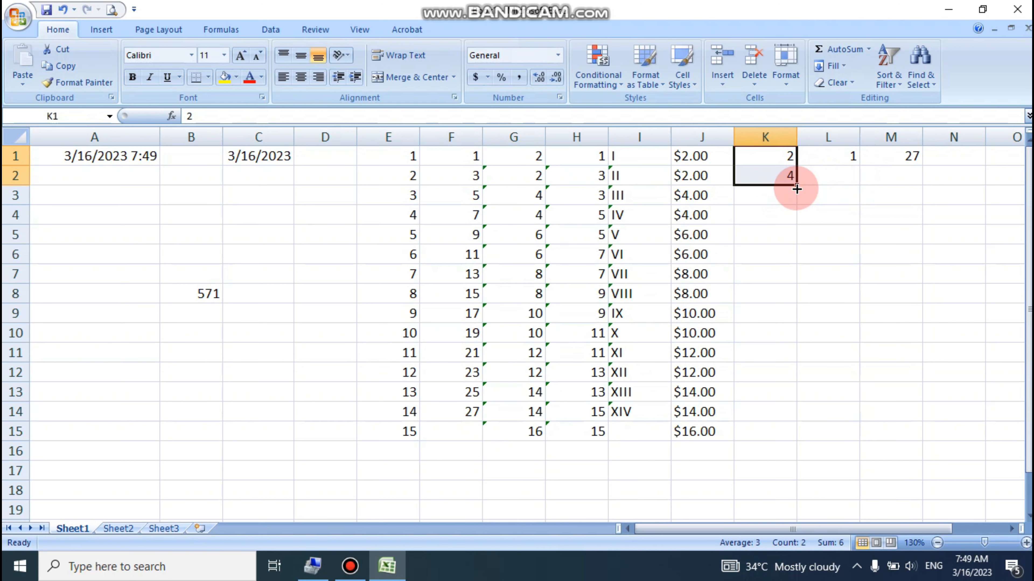
drag(796, 185, 820, 401)
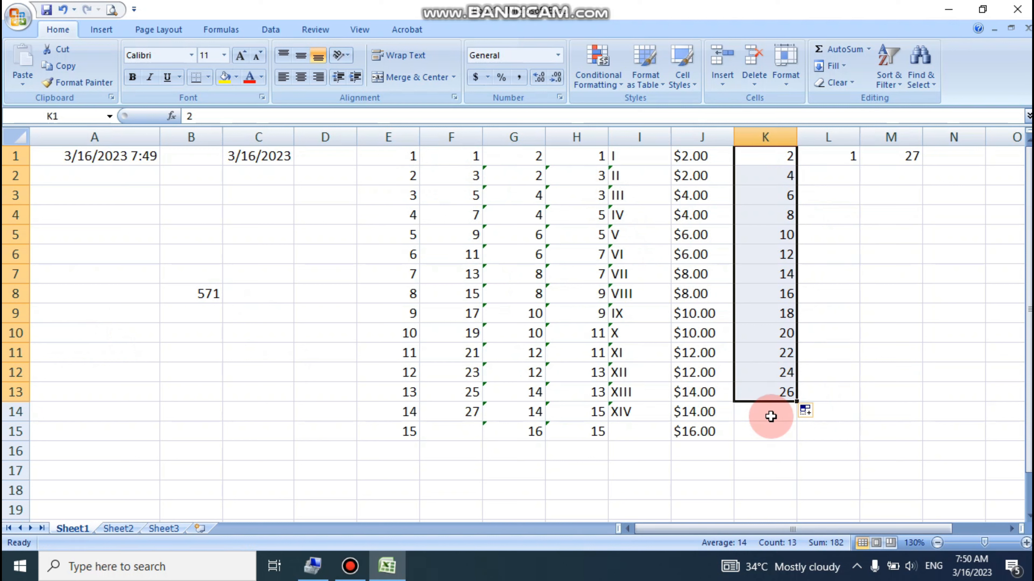
Enter the formula =SUM(E1:H15,K1:K13) in cell C10 to total the two separate ranges, and review the formula.
click(247, 341)
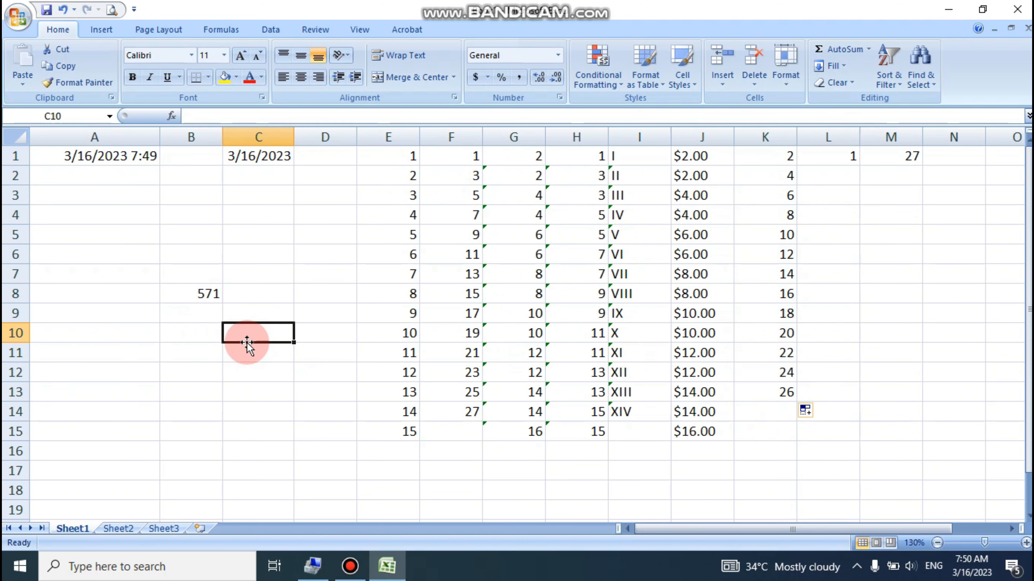
text(=sum)
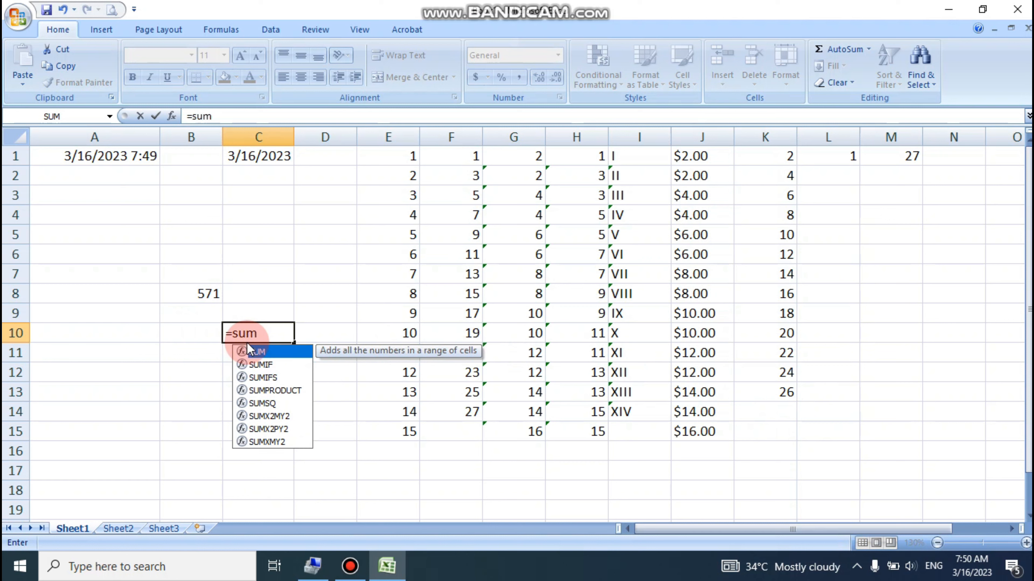
double_click(247, 343)
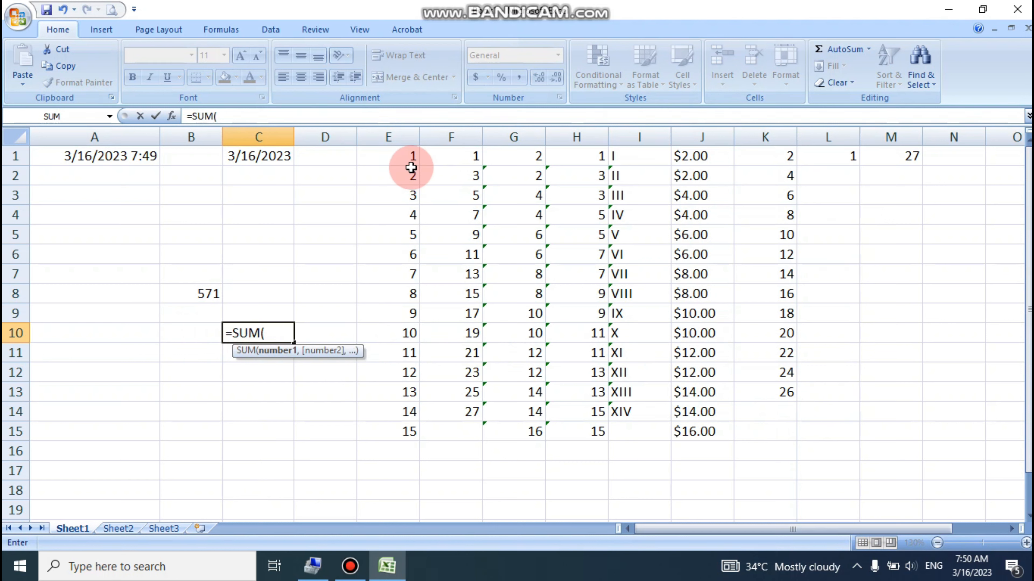
drag(410, 161, 556, 432)
text(,)
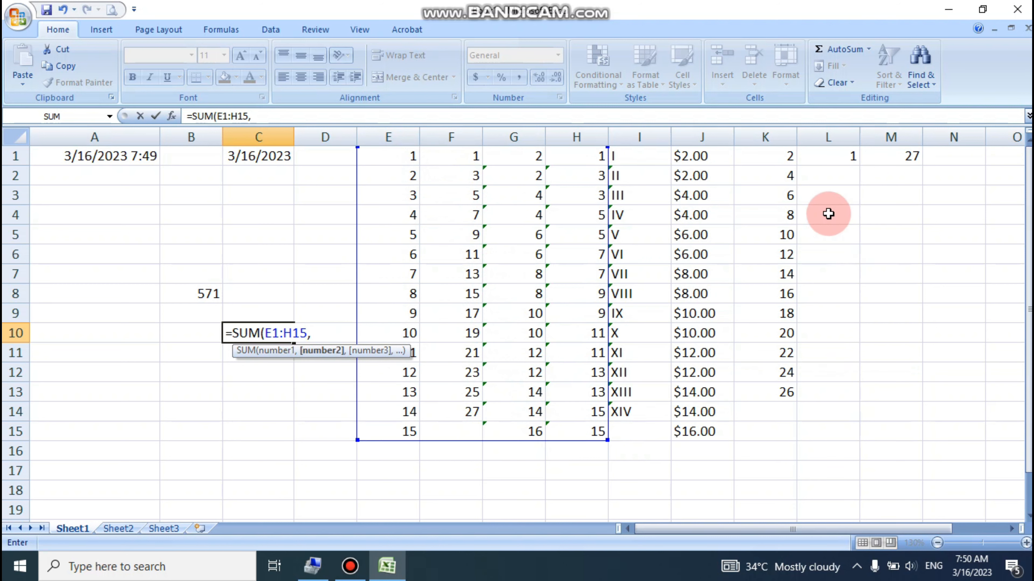
drag(784, 157, 785, 390)
key(Return)
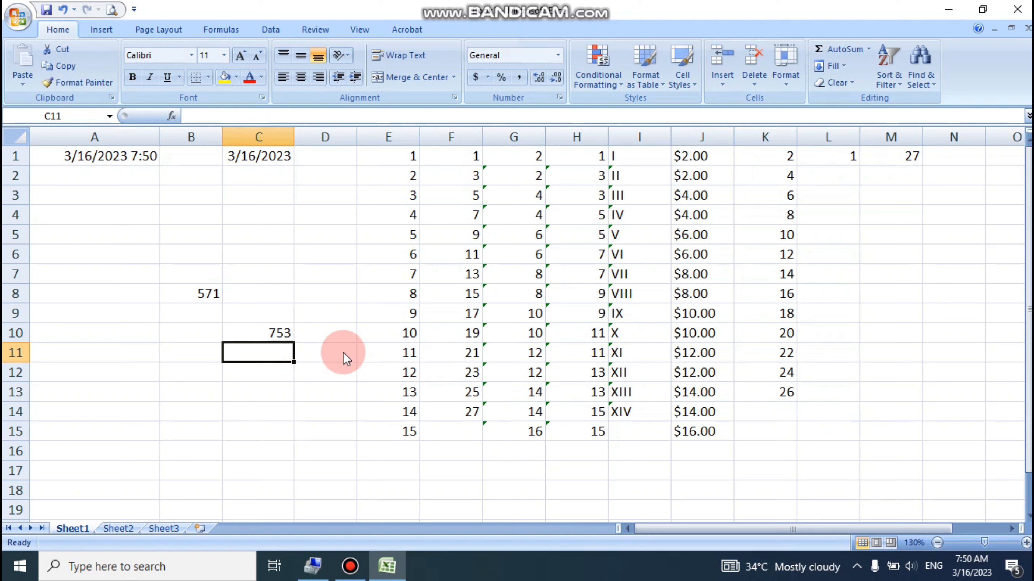
click(274, 333)
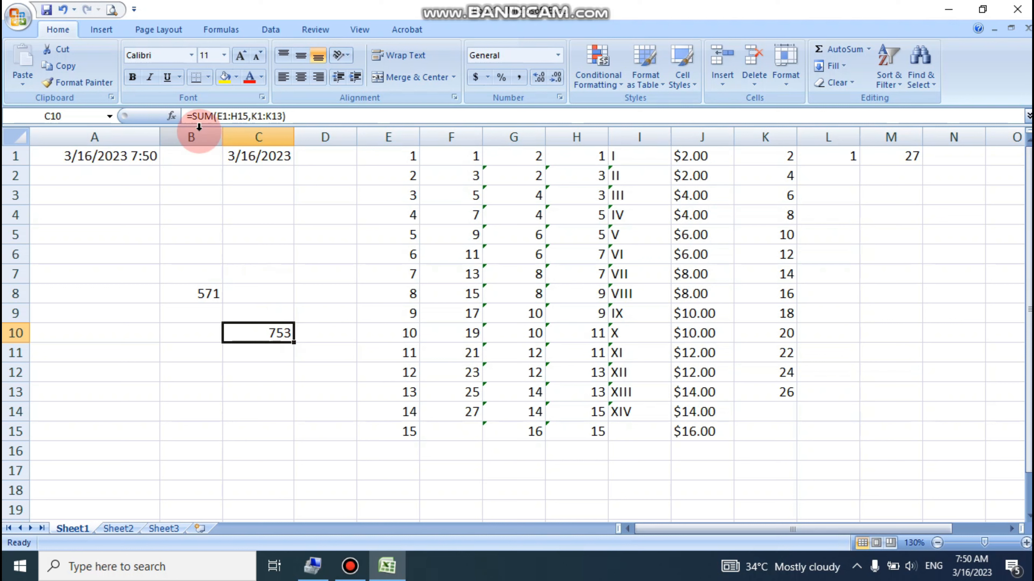
Enter the formula =SUM(E8,G9,K7) in cell C11 to add three separate cells.
click(277, 361)
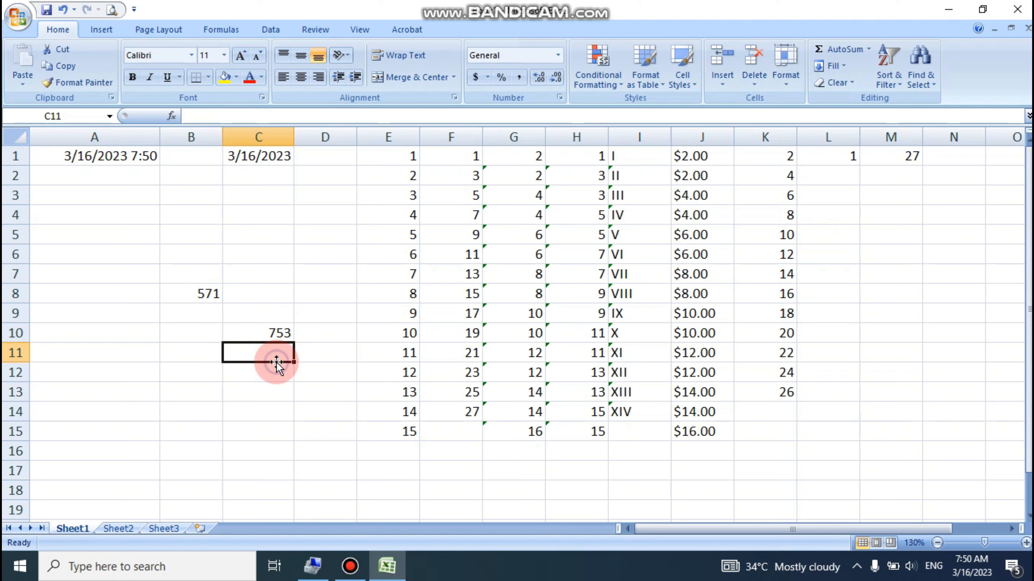
text(=sum)
key(Tab)
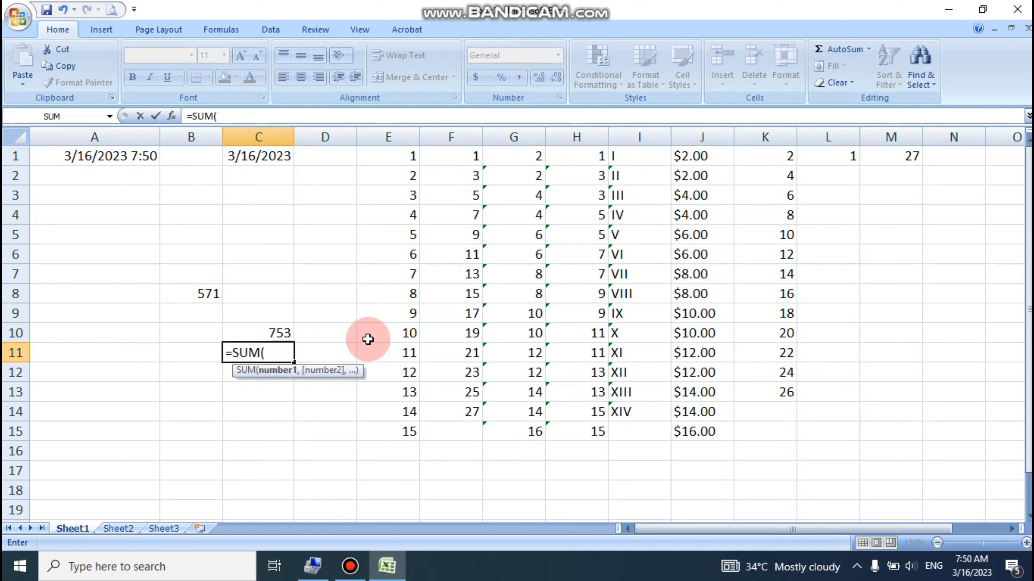
click(415, 294)
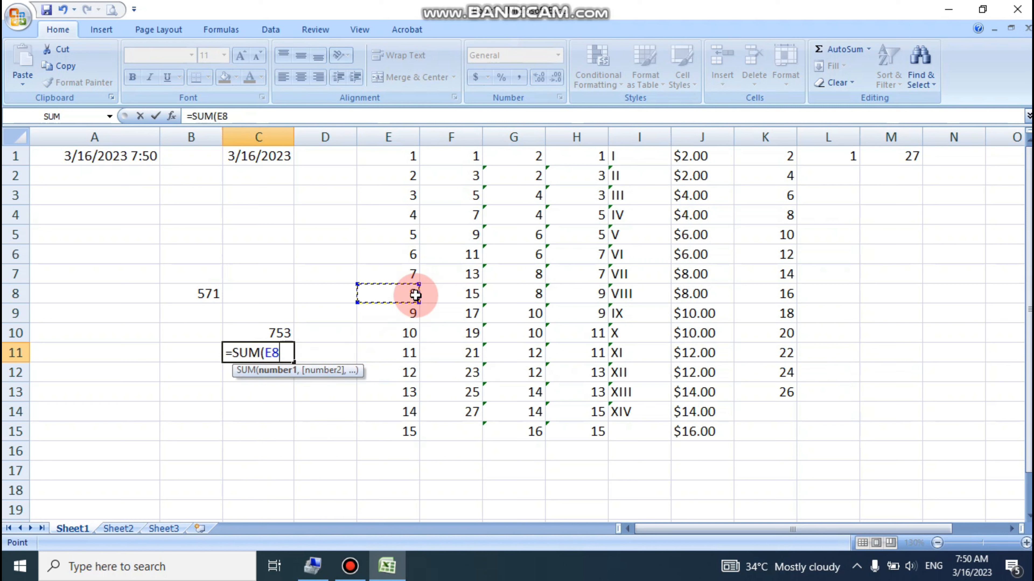
text(,)
click(535, 312)
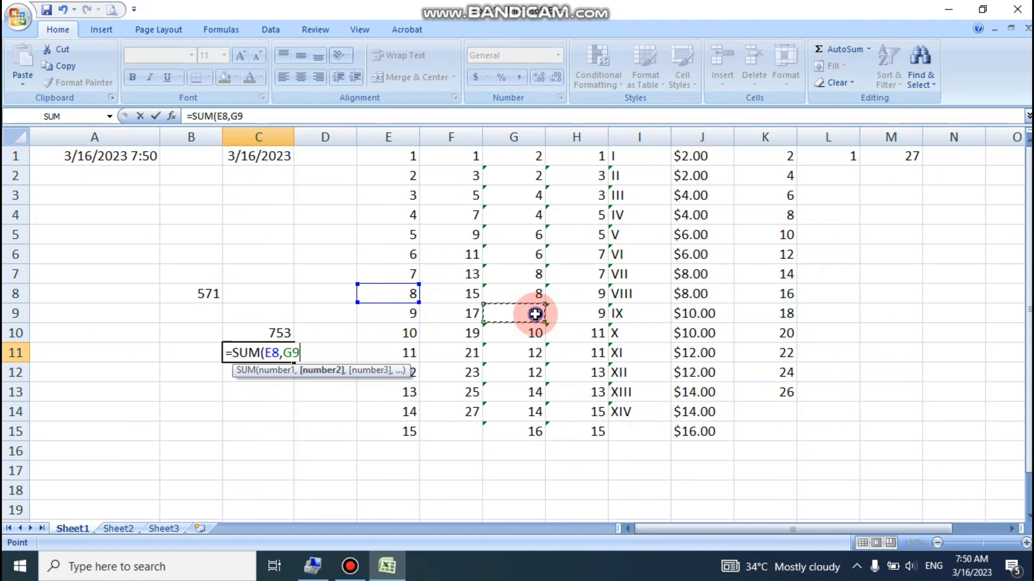
text(,)
click(763, 269)
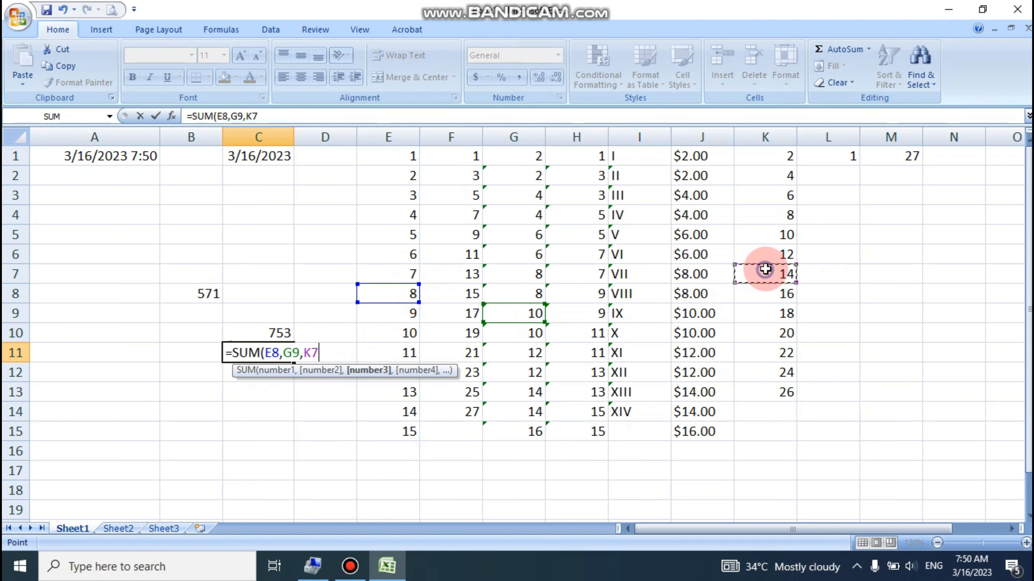
key(Return)
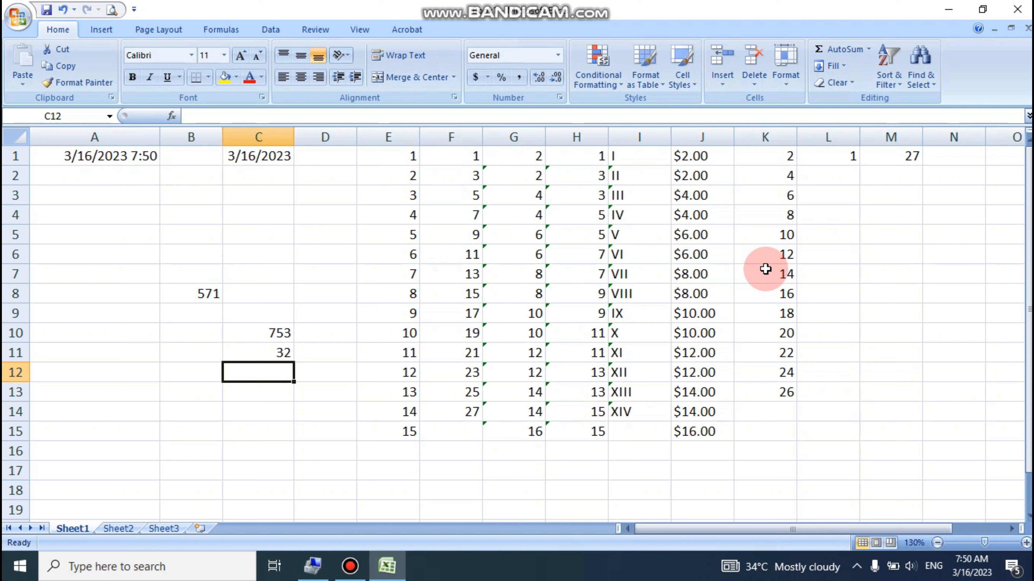
Enter the formula =SUM(C10-B8) in cell B11 to subtract one total from the other, and review the formula.
click(176, 355)
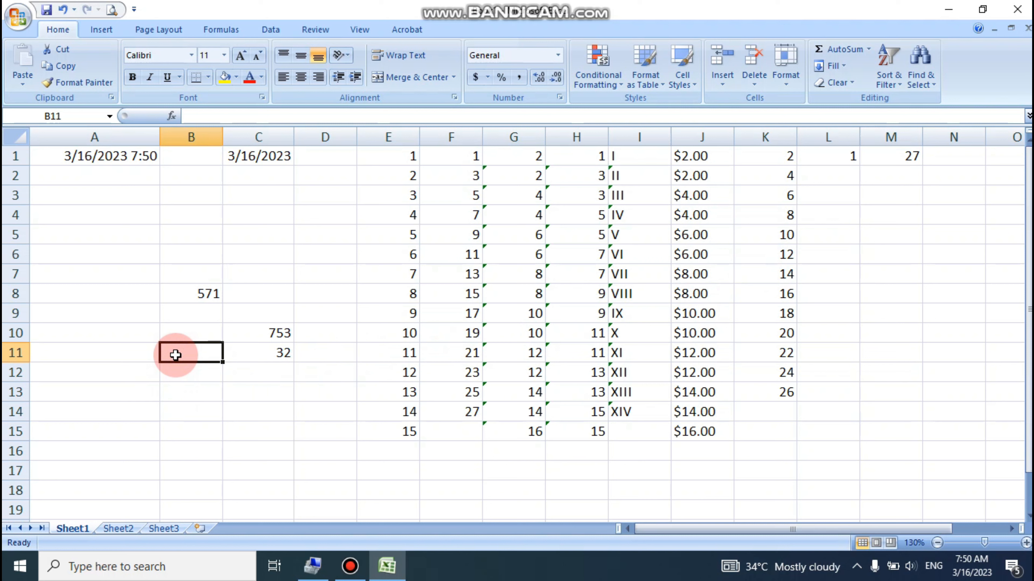
text(=sum)
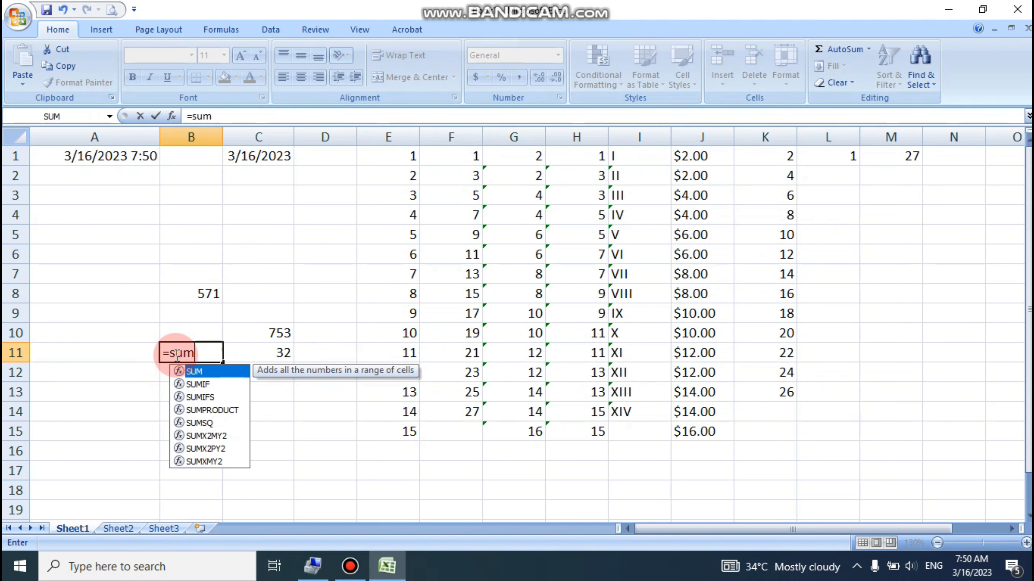
key(Tab)
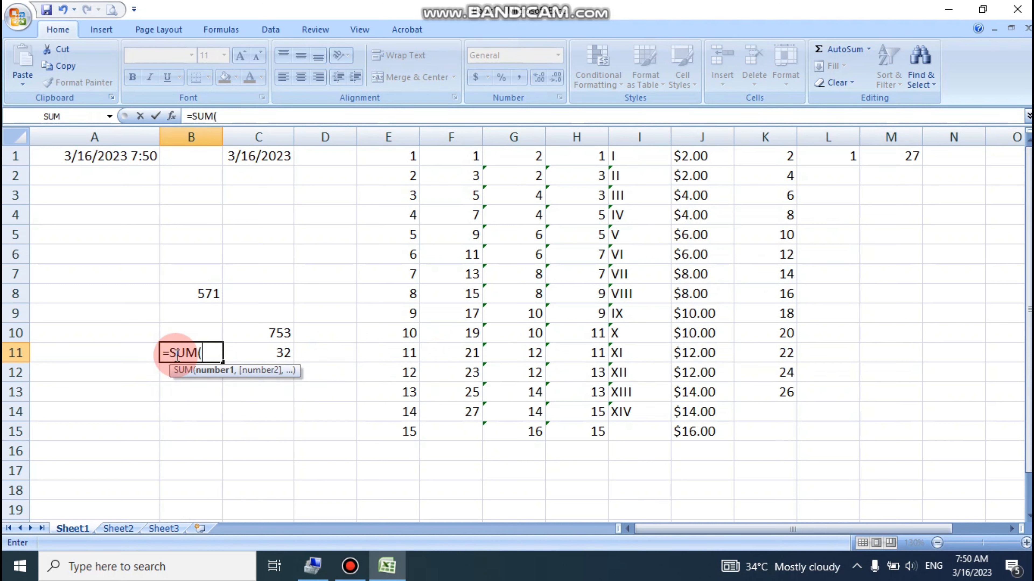
click(281, 335)
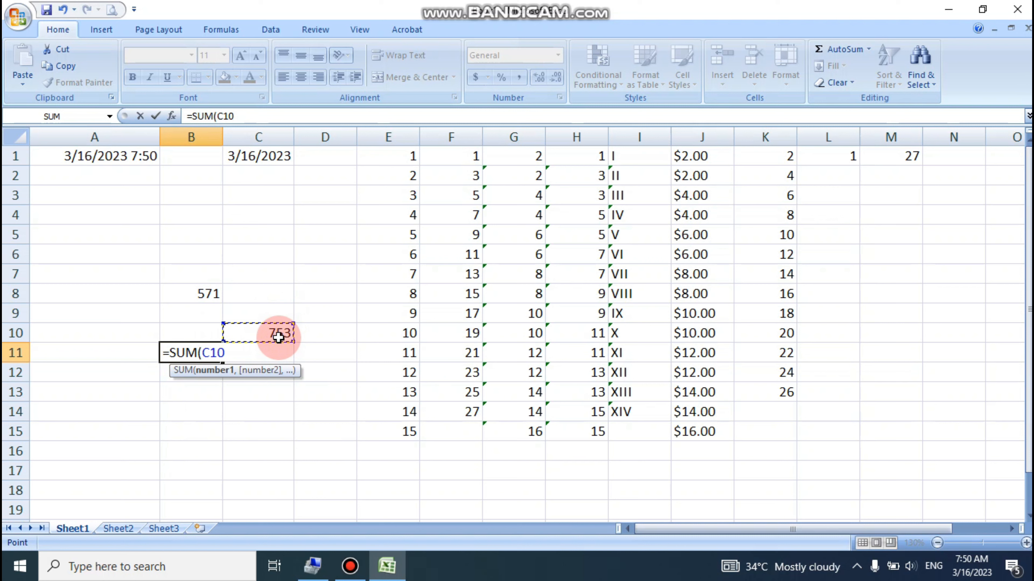
text(-)
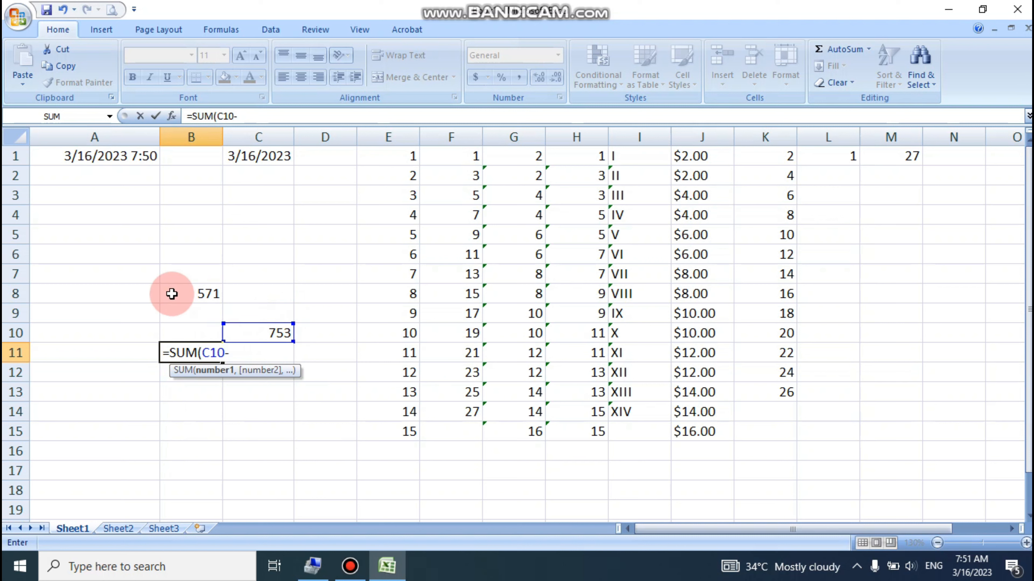
click(186, 296)
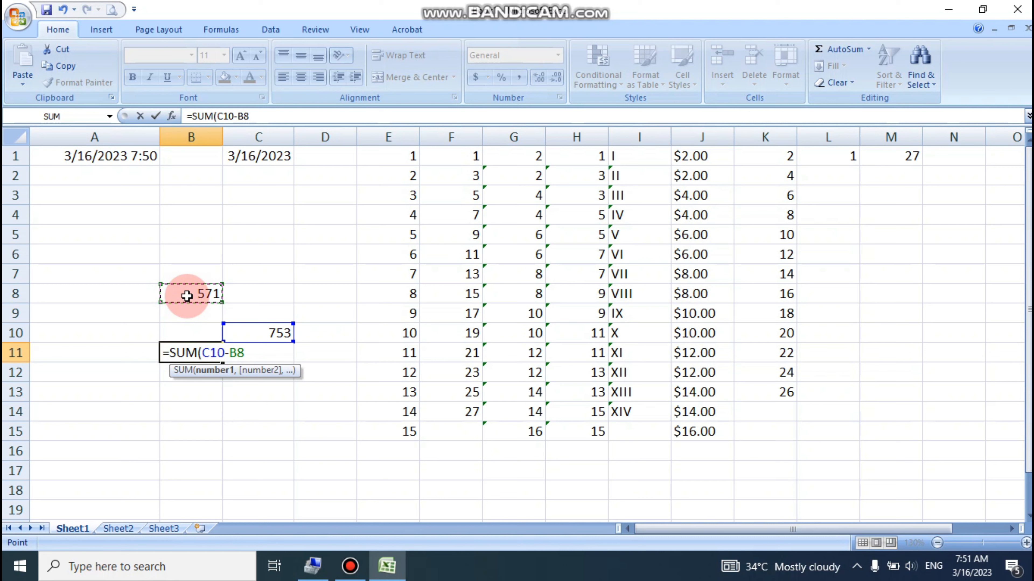
key(Return)
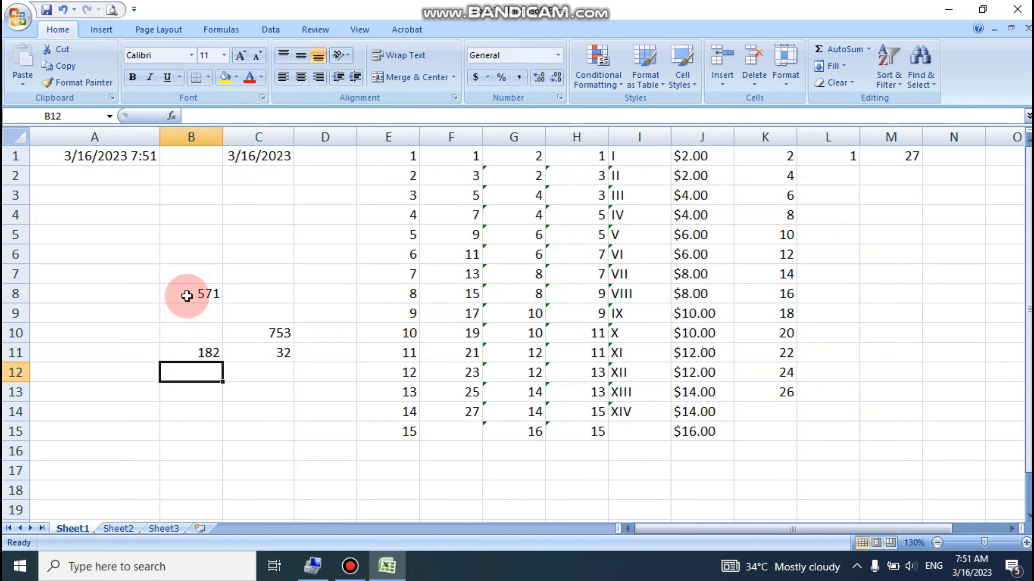
click(202, 354)
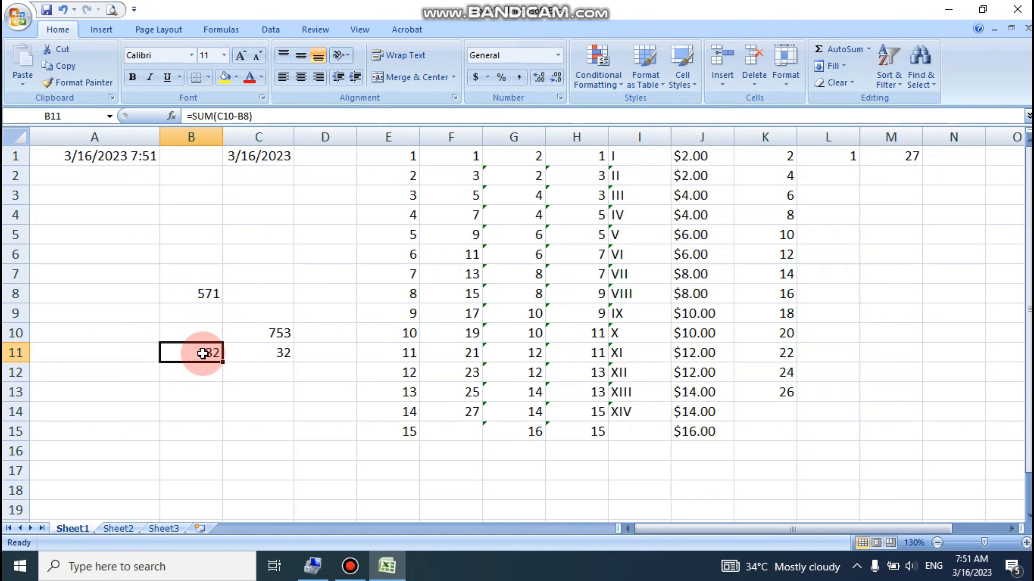
Enter the formula =SUM(753-571) in cell B13 to subtract the numbers directly instead of using cell references.
click(197, 390)
text(=sum)
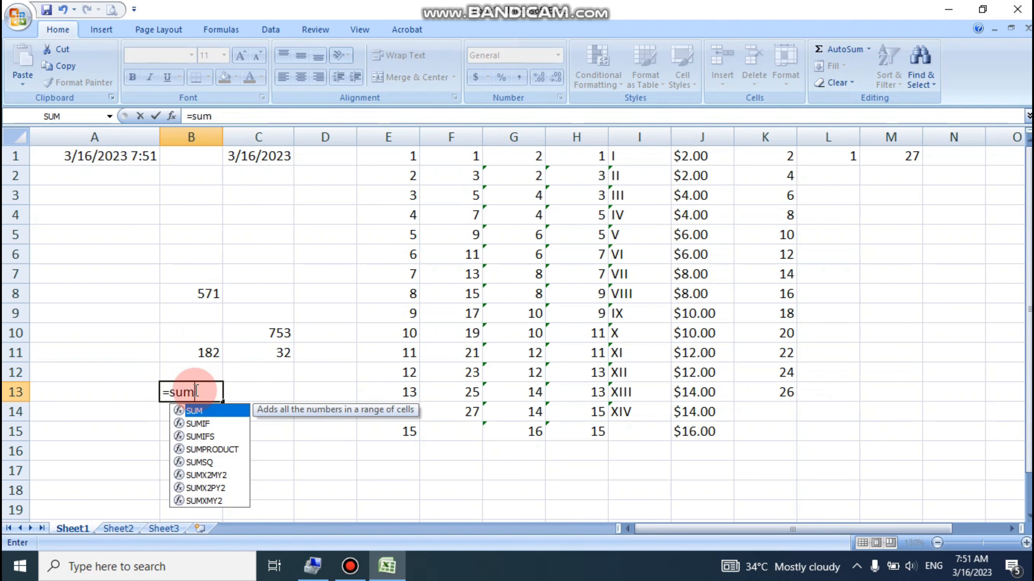
key(Tab)
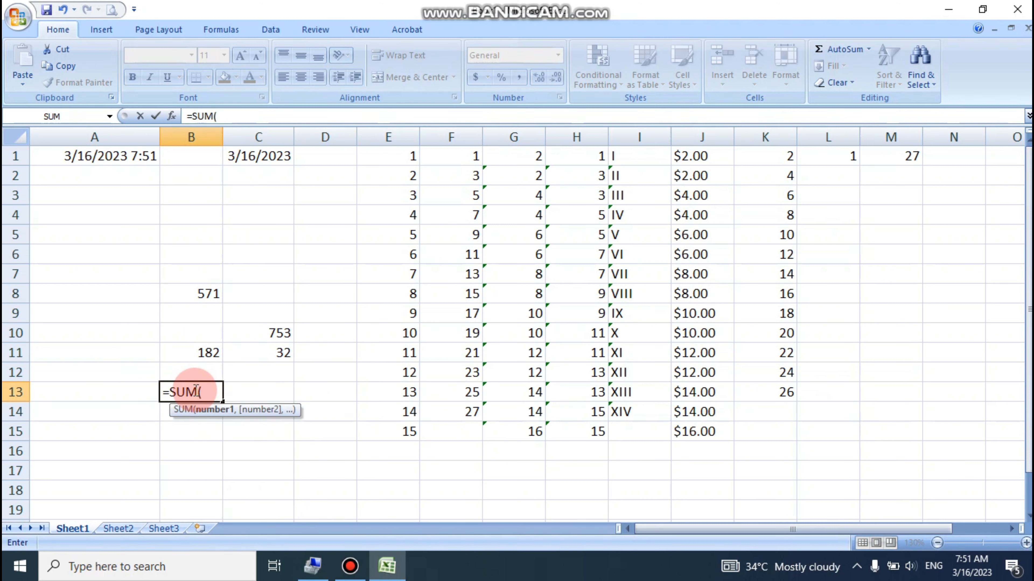
text(753-571)
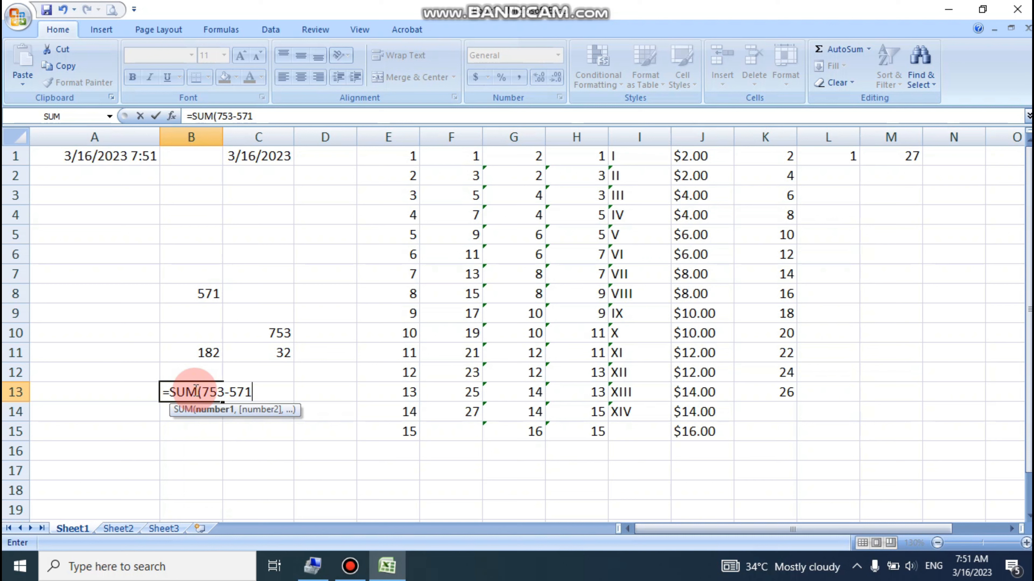
key(Return)
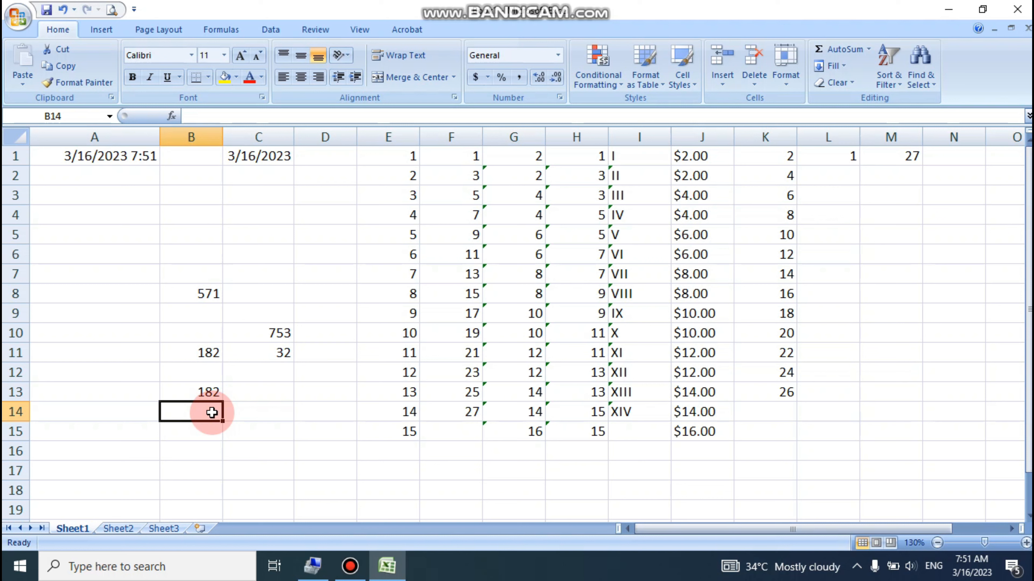
Enter the formula =SUM(C11*E11) in cell C15 to multiply the two cells.
click(270, 424)
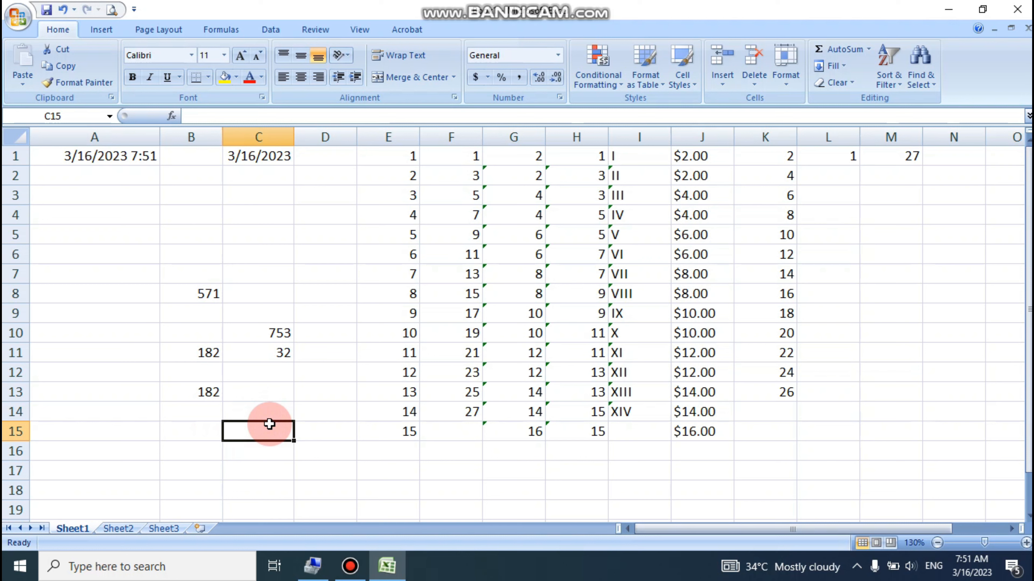
text(=SUM()
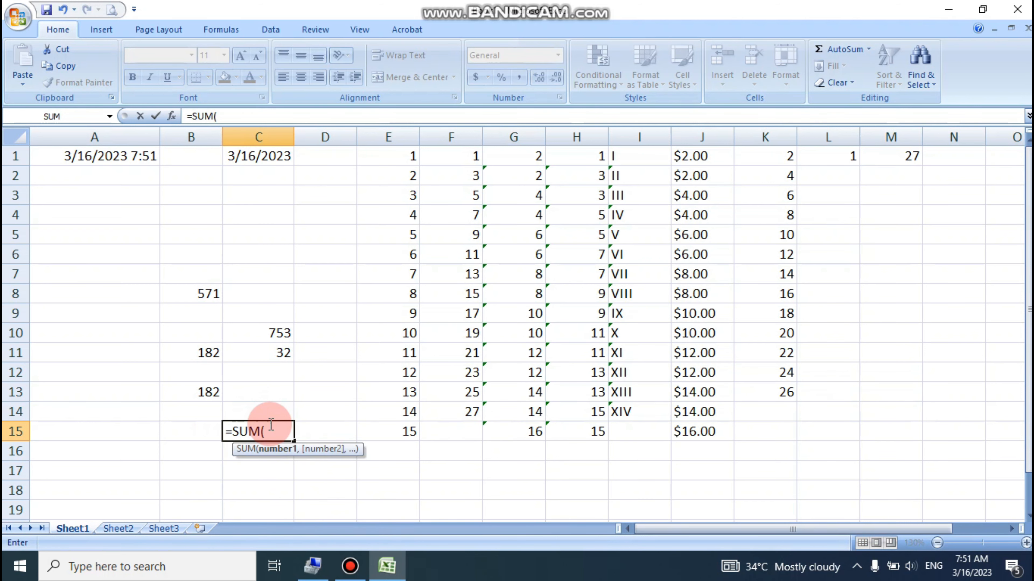
click(262, 356)
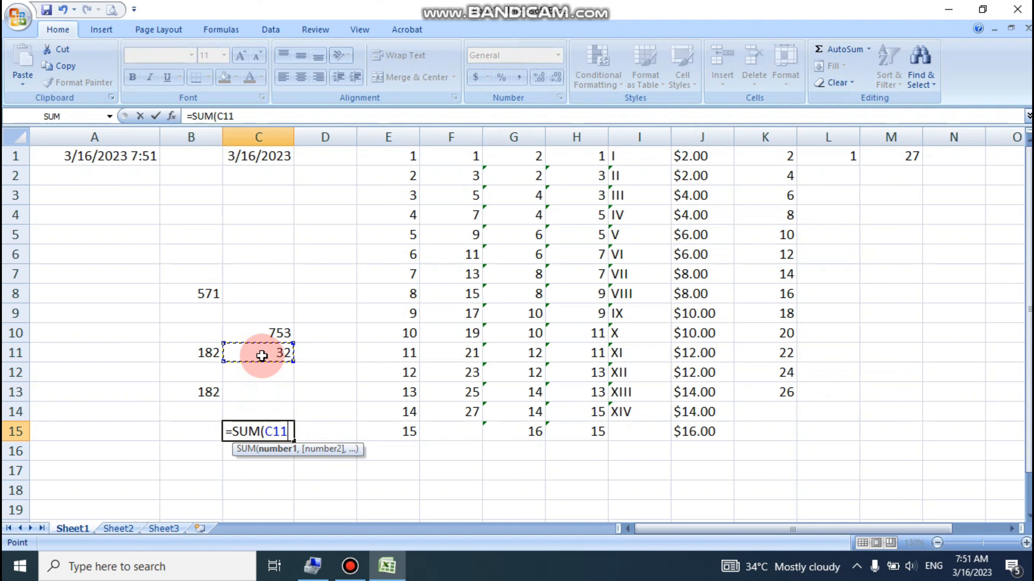
text(*)
click(407, 354)
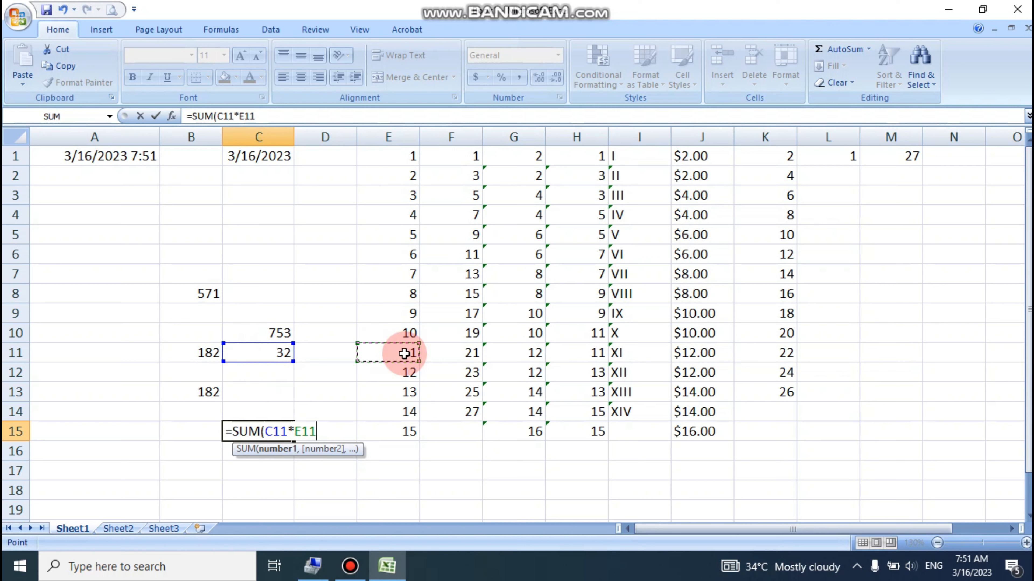
key(Return)
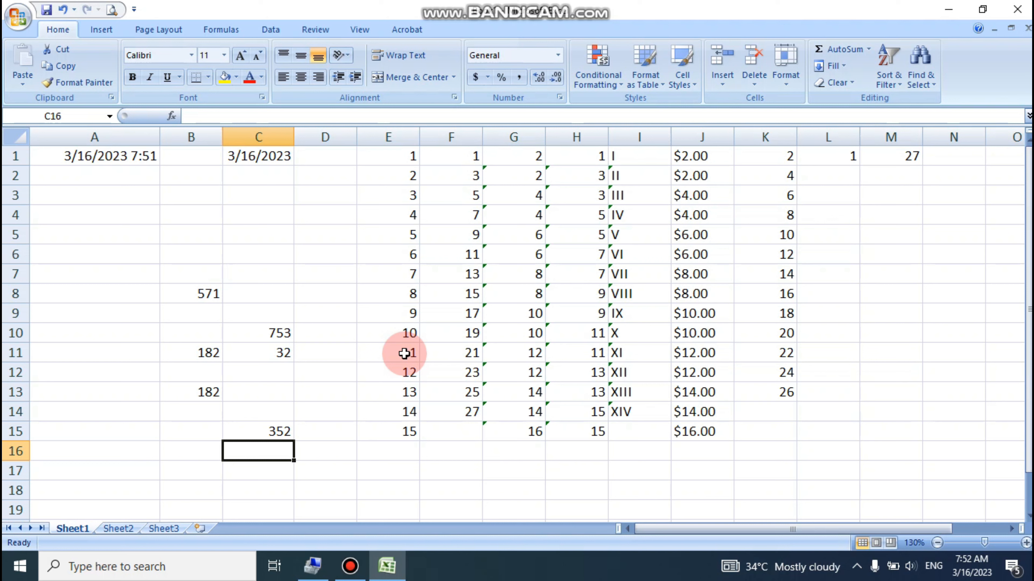
Enter the formula =PRODUCT(E11,E13,E14,E15) in cell C16 to multiply the four cells.
text(=)
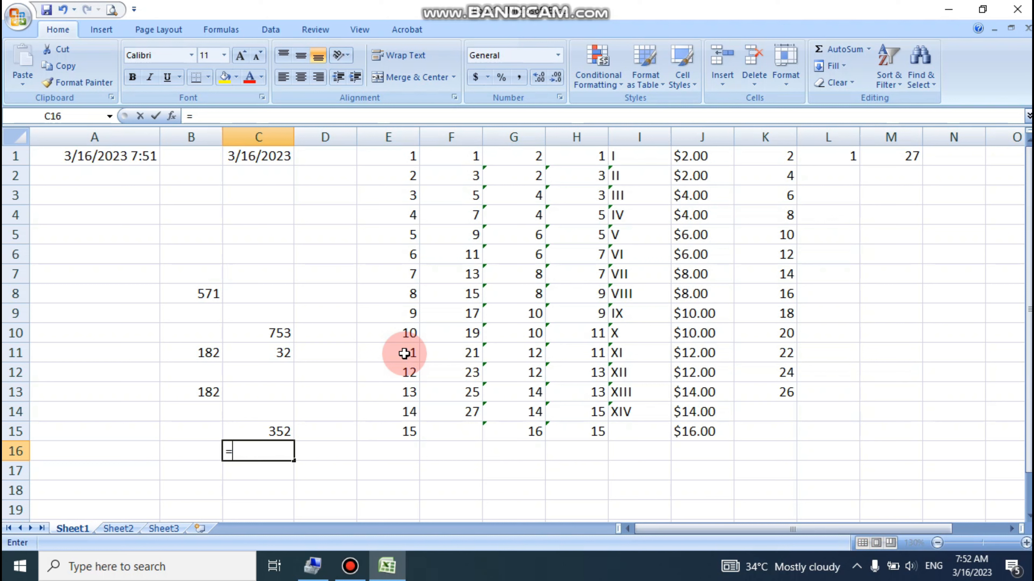
text(product()
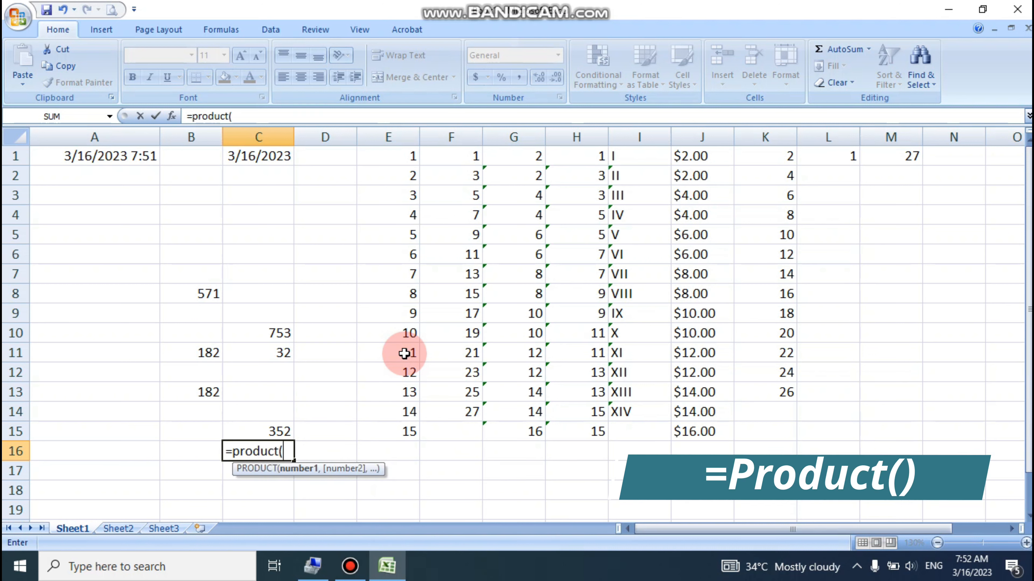
click(405, 353)
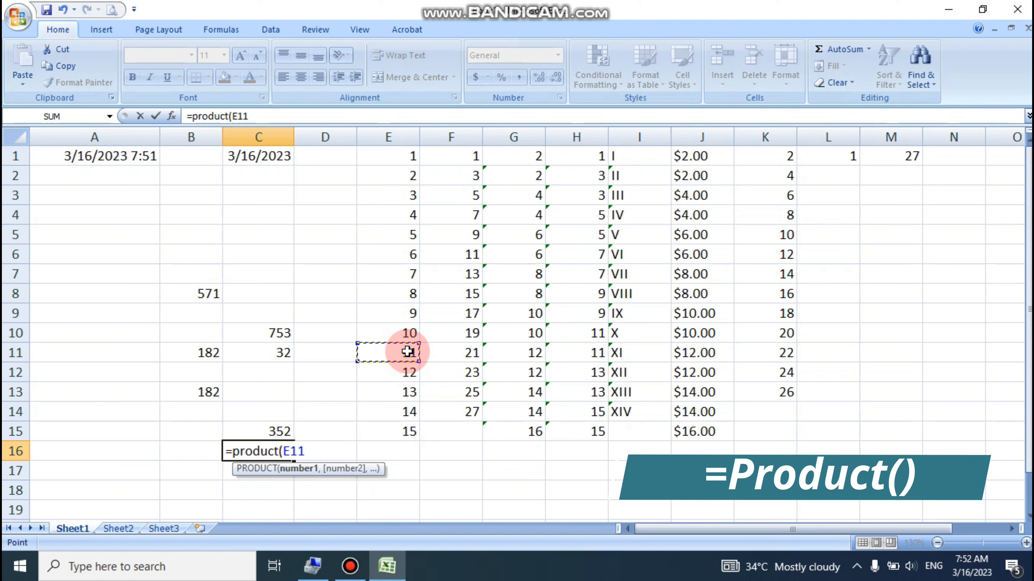
text(,)
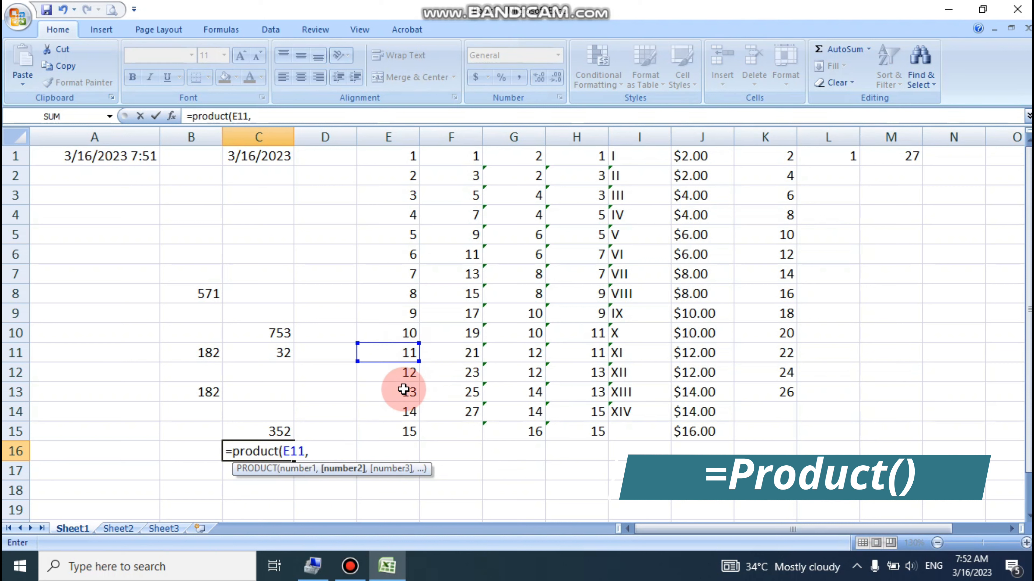
click(404, 392)
text(,)
click(402, 410)
text(,)
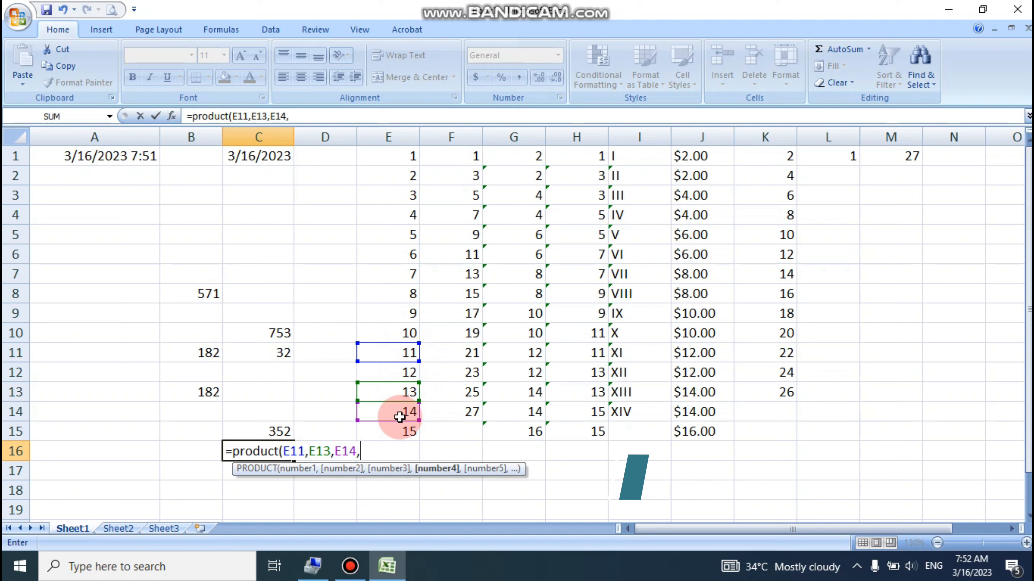
click(398, 433)
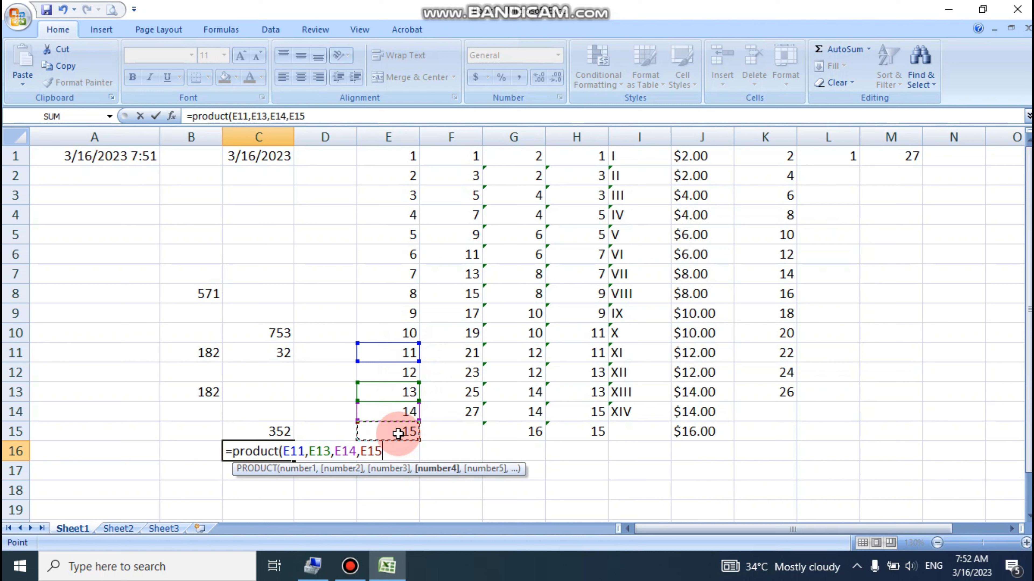
key(Return)
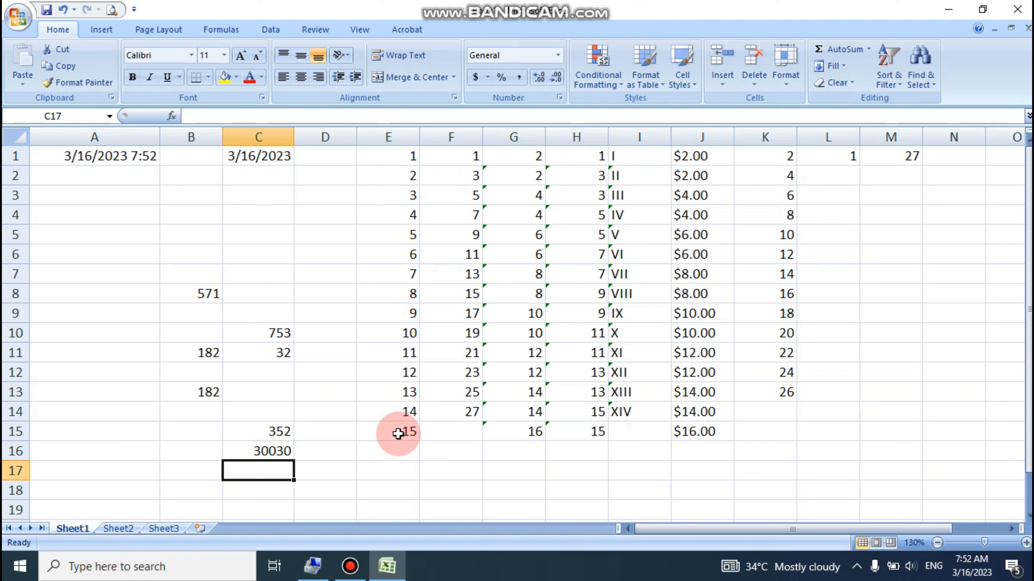
Enter the formula =MMULT(E13,E14) in cell C17 to multiply the two cells.
text(=mmult)
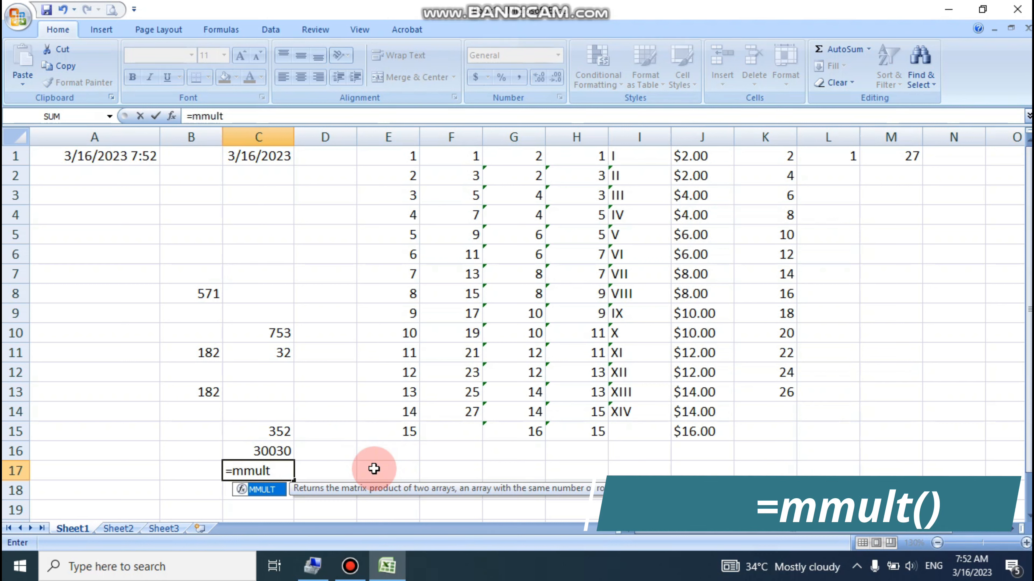
key(Tab)
click(387, 389)
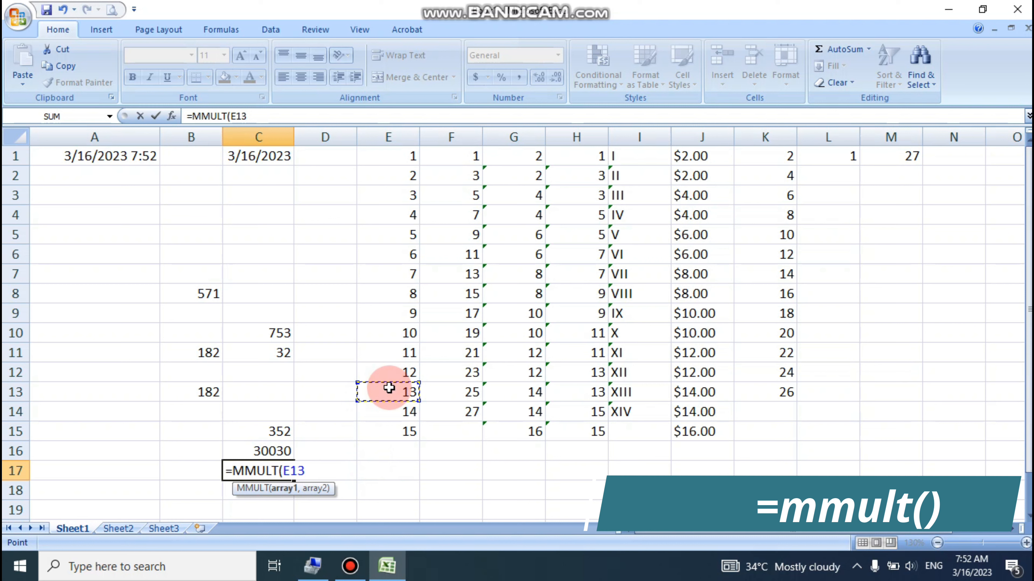
text(,)
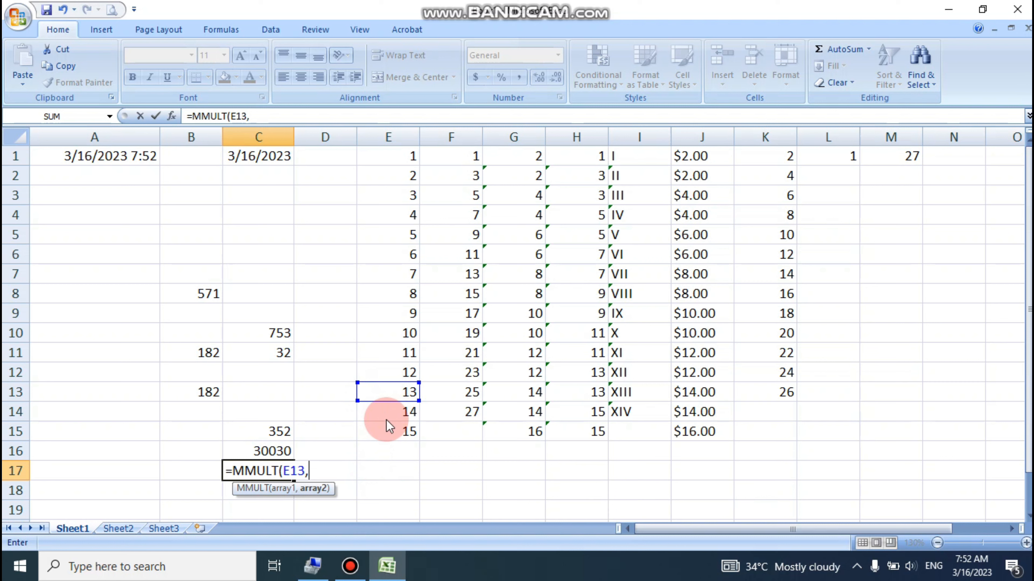
click(386, 419)
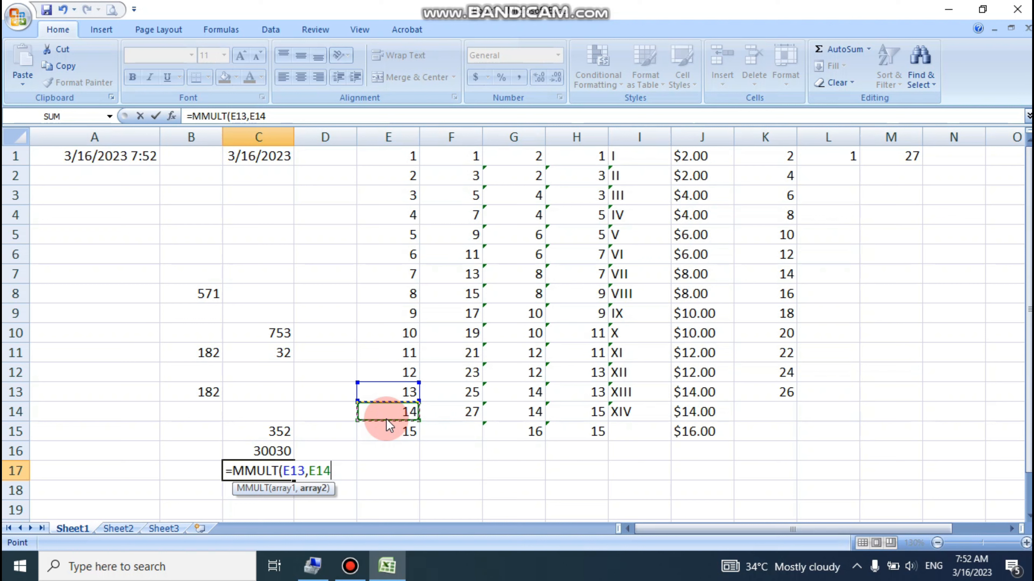
key(Return)
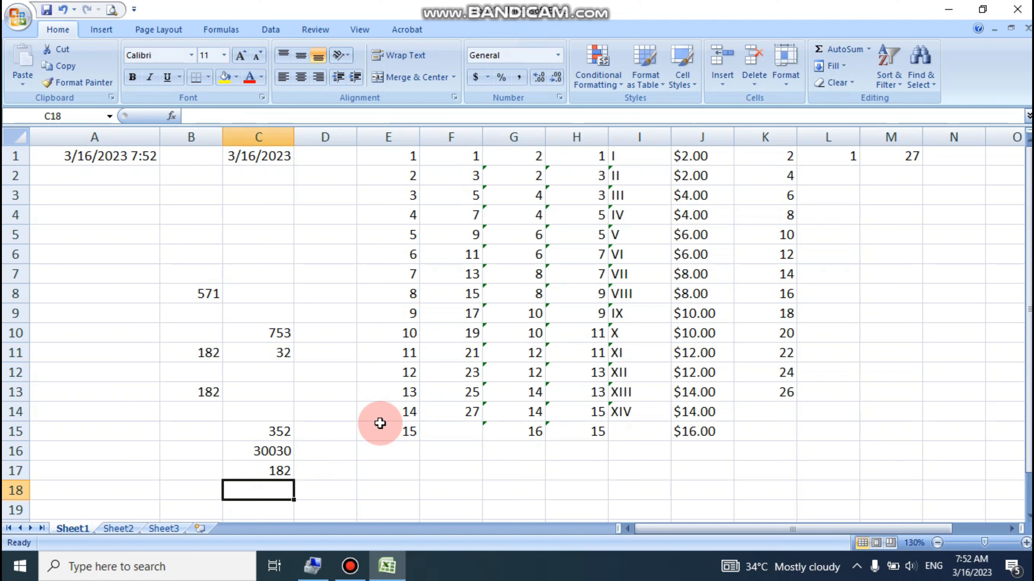
Enter a POWER formula in cell E18 that raises the value of cell E15 to the power of 2.
click(397, 426)
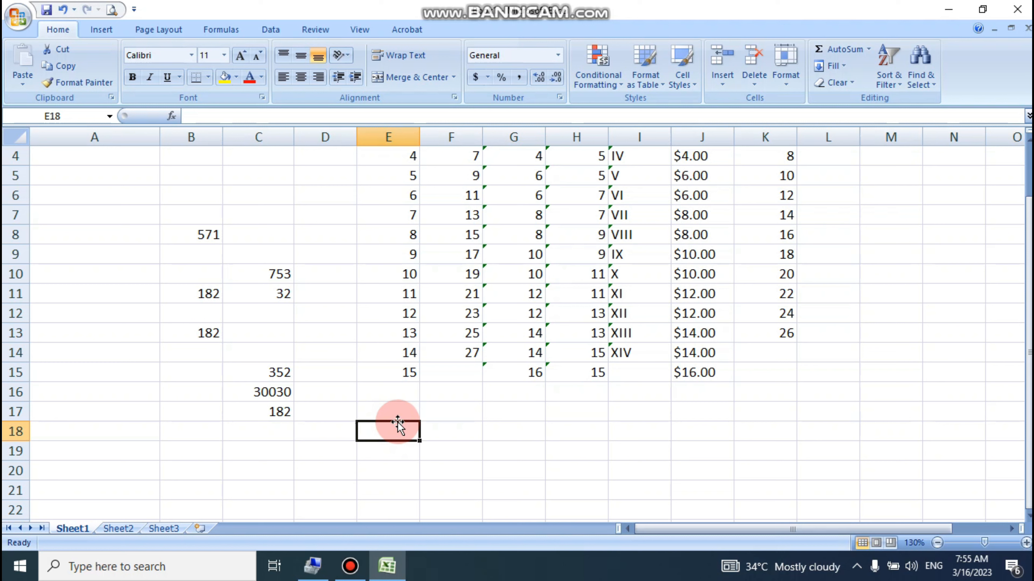
text(=p)
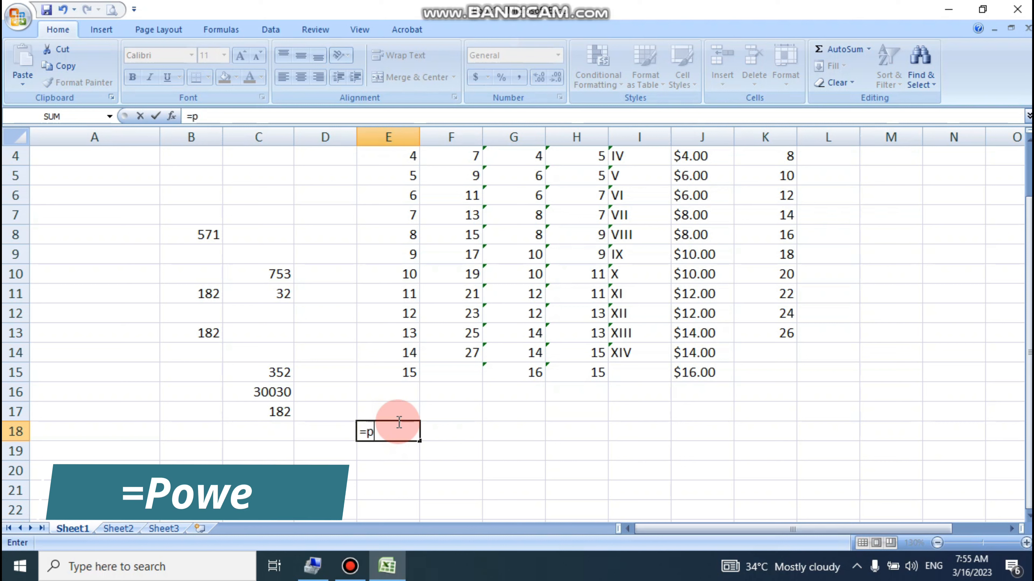
text(ower)
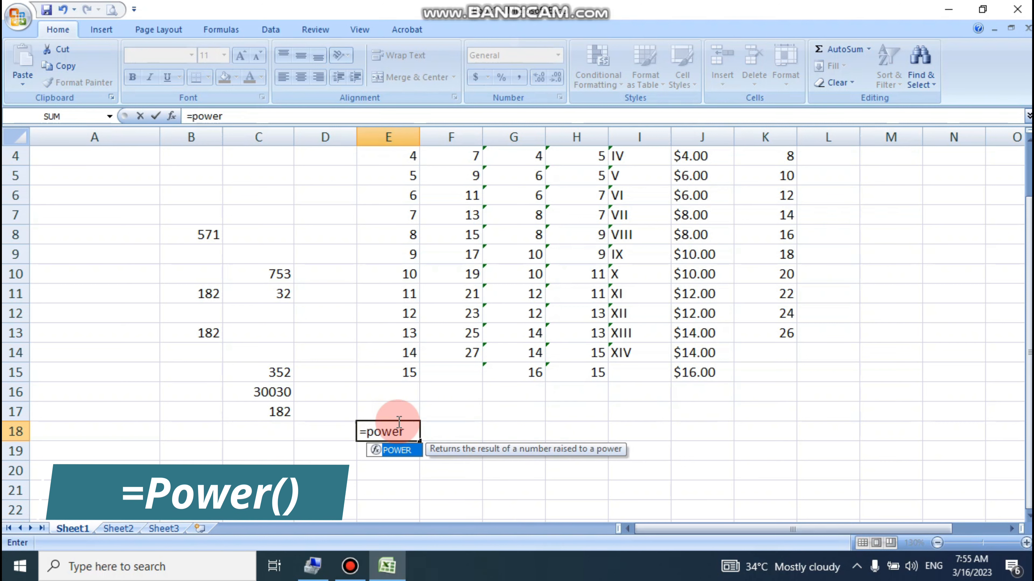
text(()
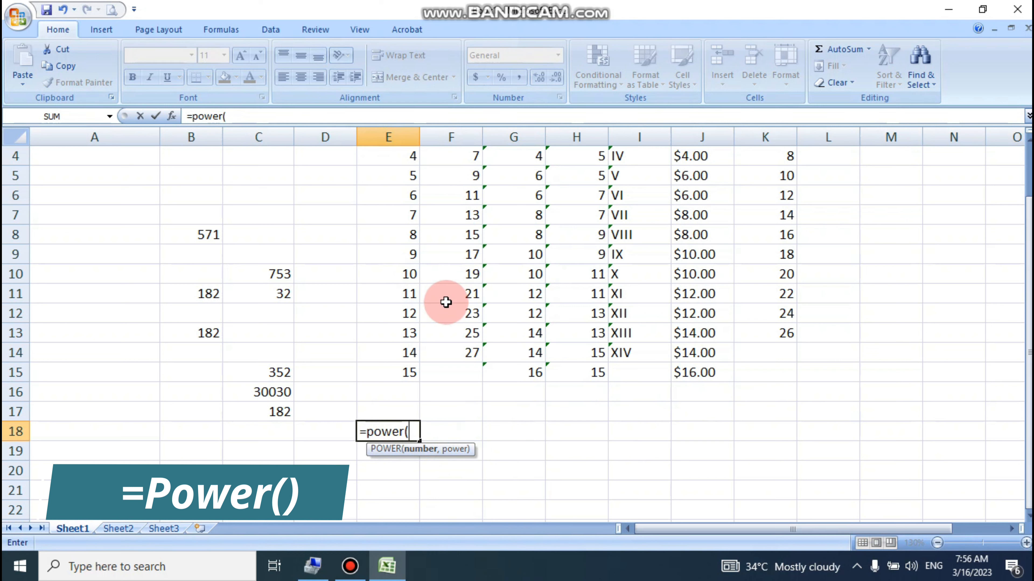
click(399, 374)
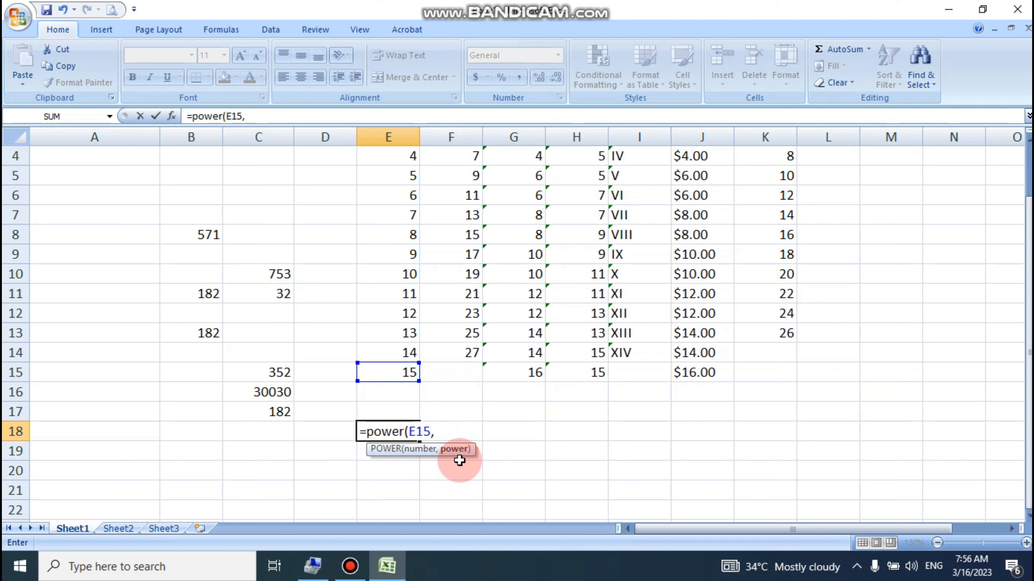
text(2)
key(Return)
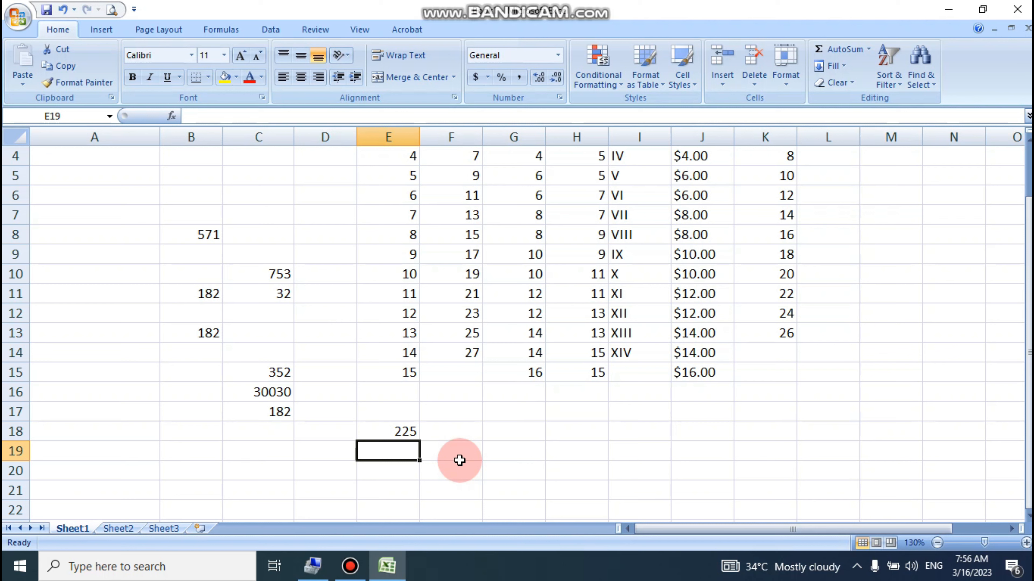
Enter the formula =POWER(25,2) in cell G18 to square the number directly.
click(522, 427)
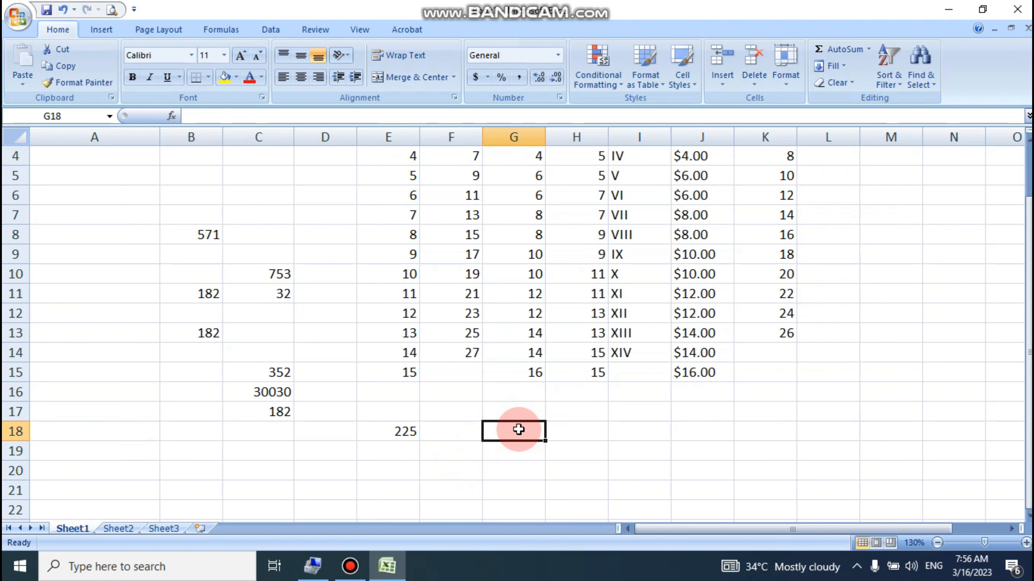
scroll(520, 425, up, 1)
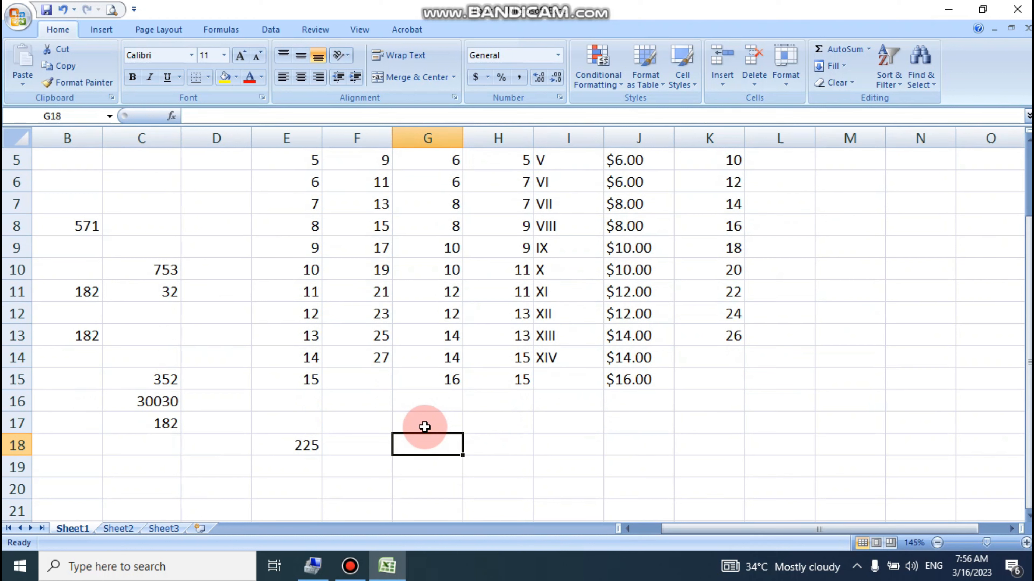
text(=power)
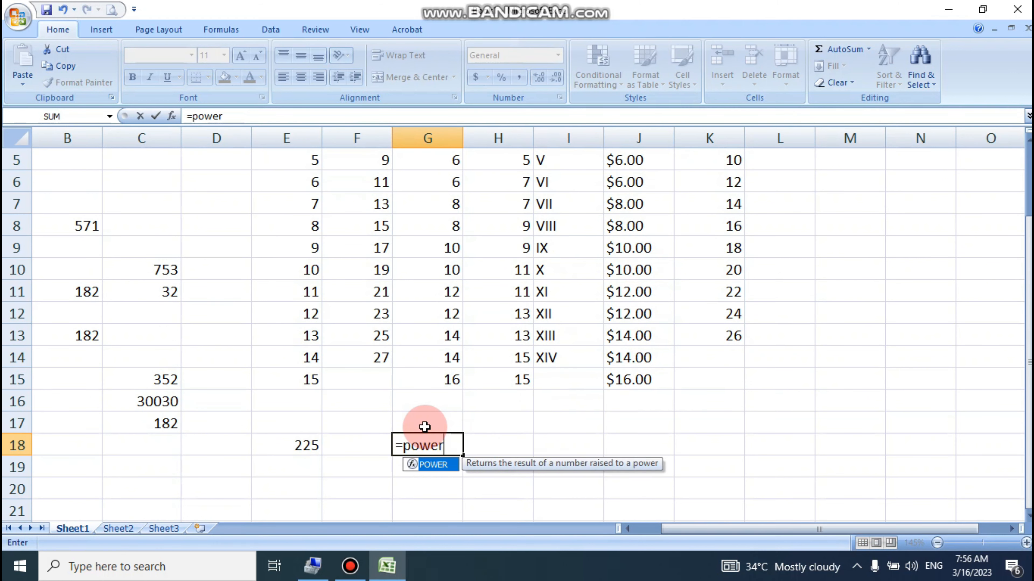
key(Tab)
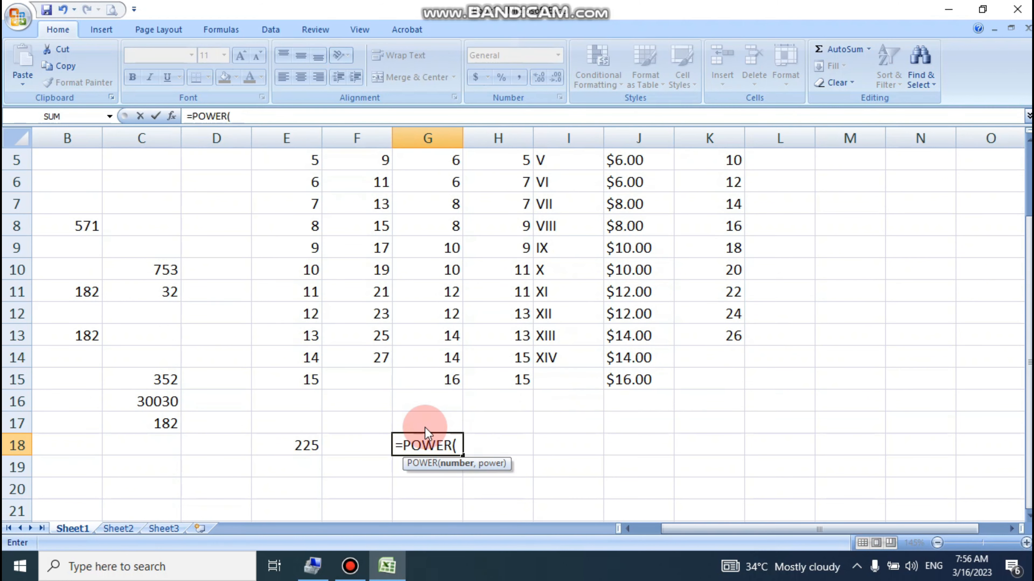
text(25,)
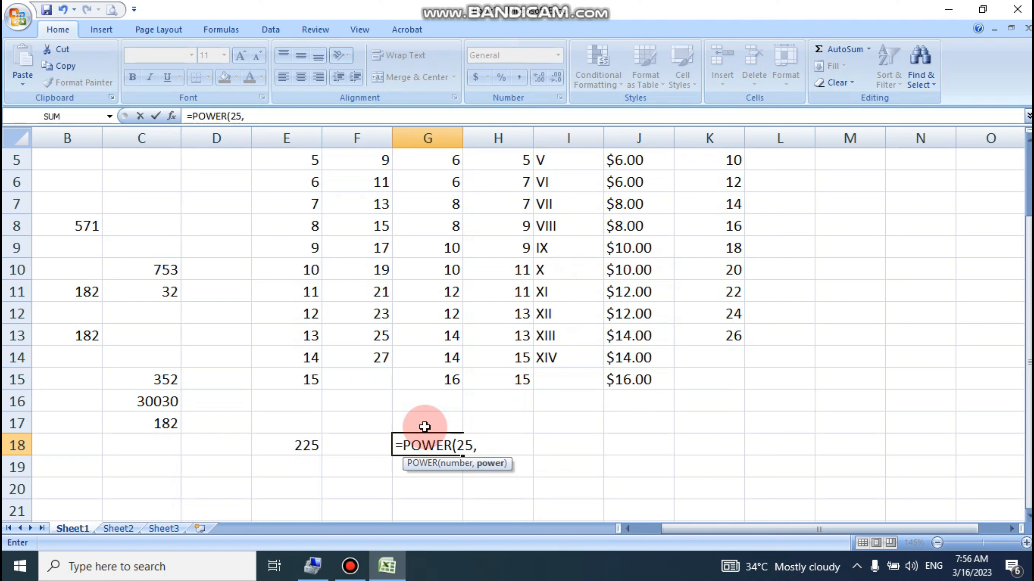
text(2))
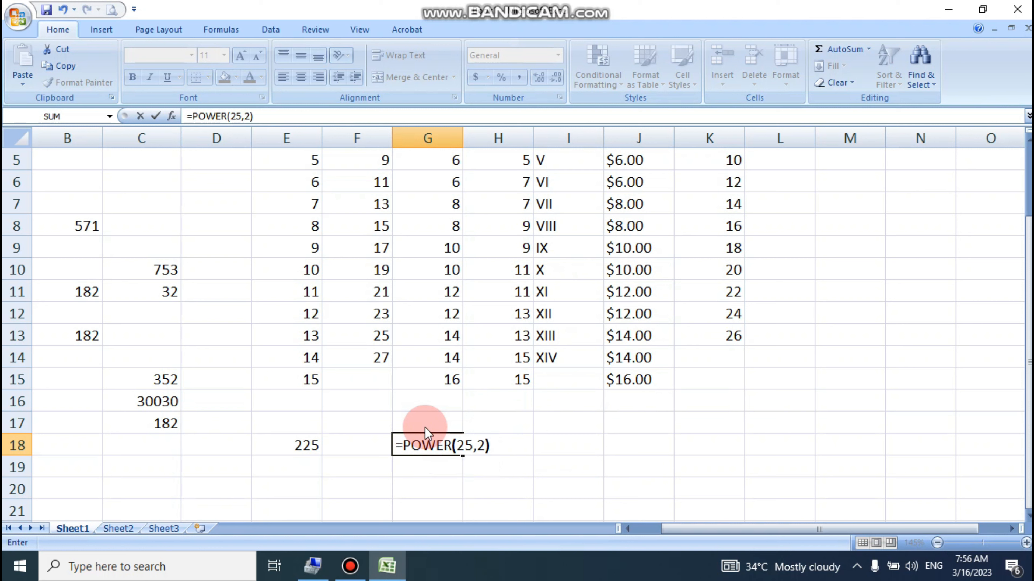
key(Return)
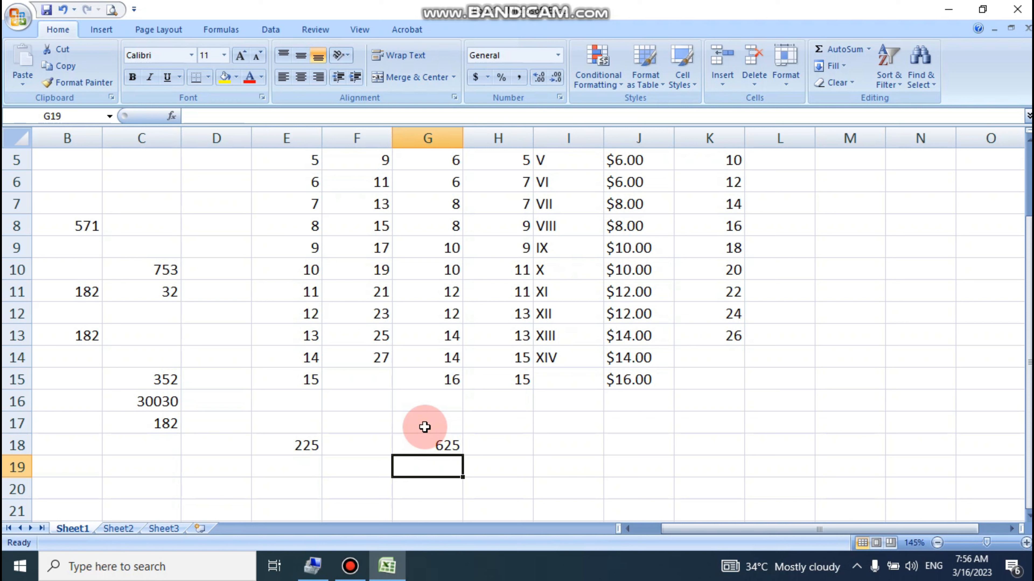
Enter a POWER formula in cell G19 that raises 2 to the power of 3.
text(=power)
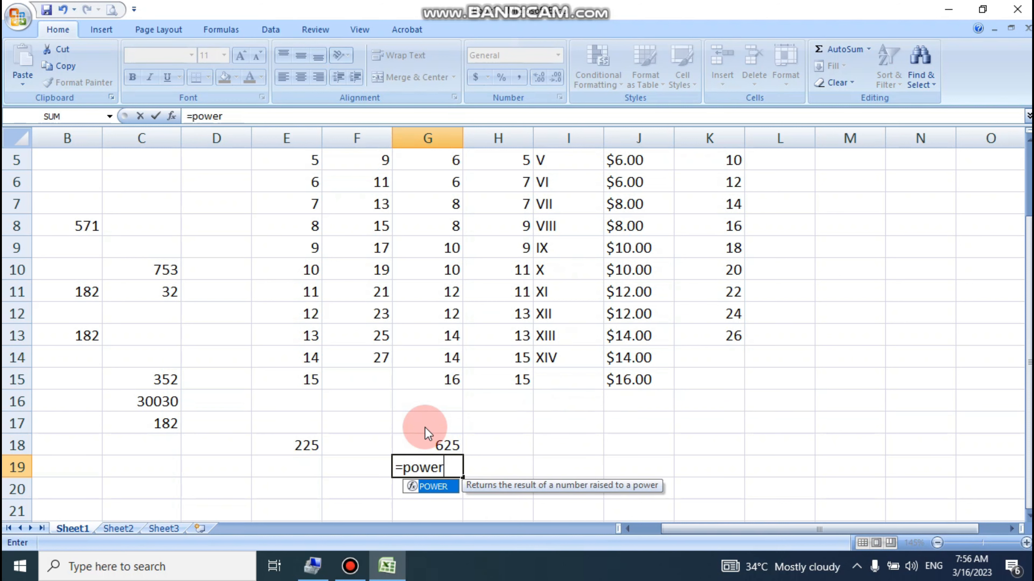
key(Tab)
text(2)
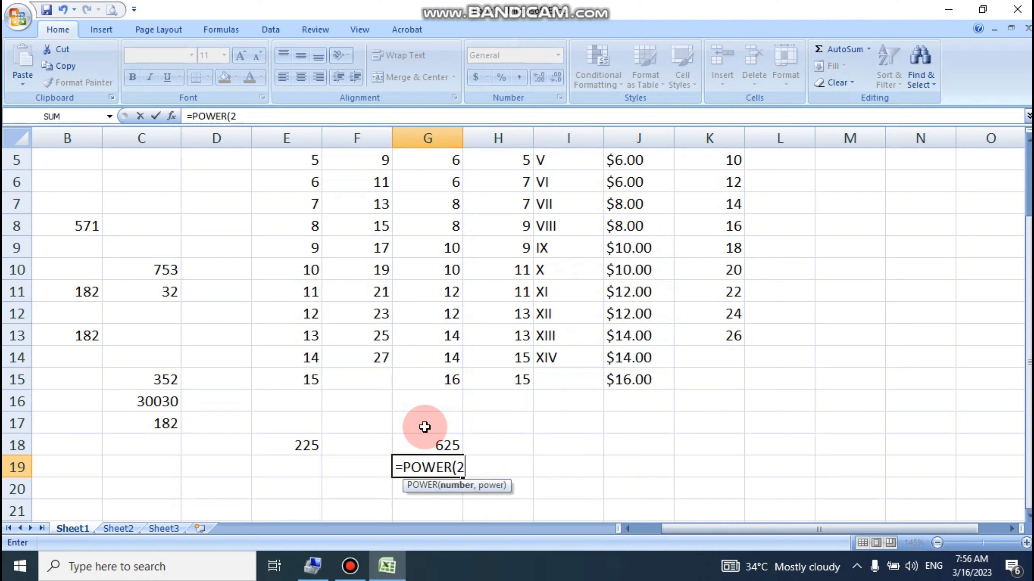
text(,3)
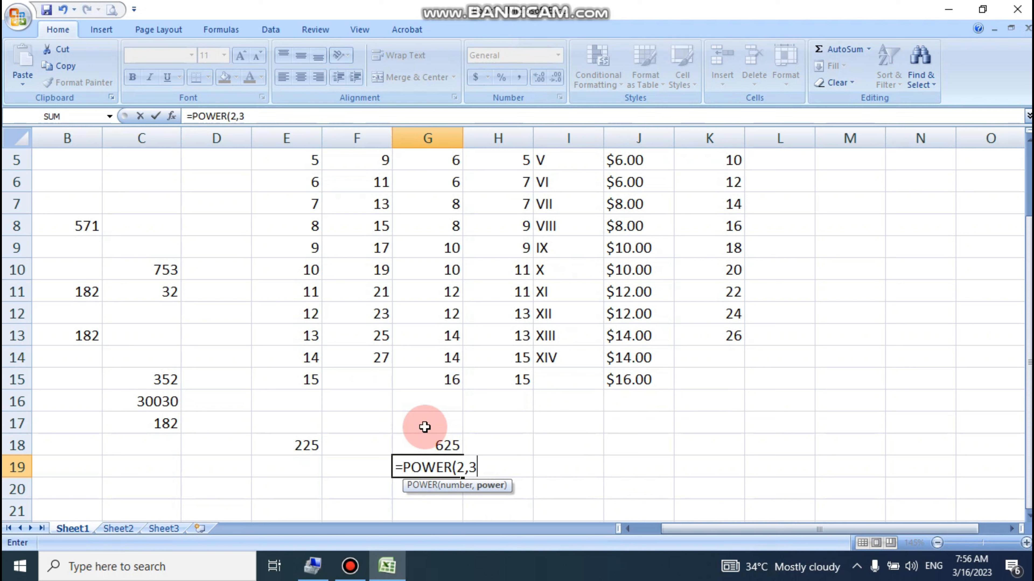
key(Return)
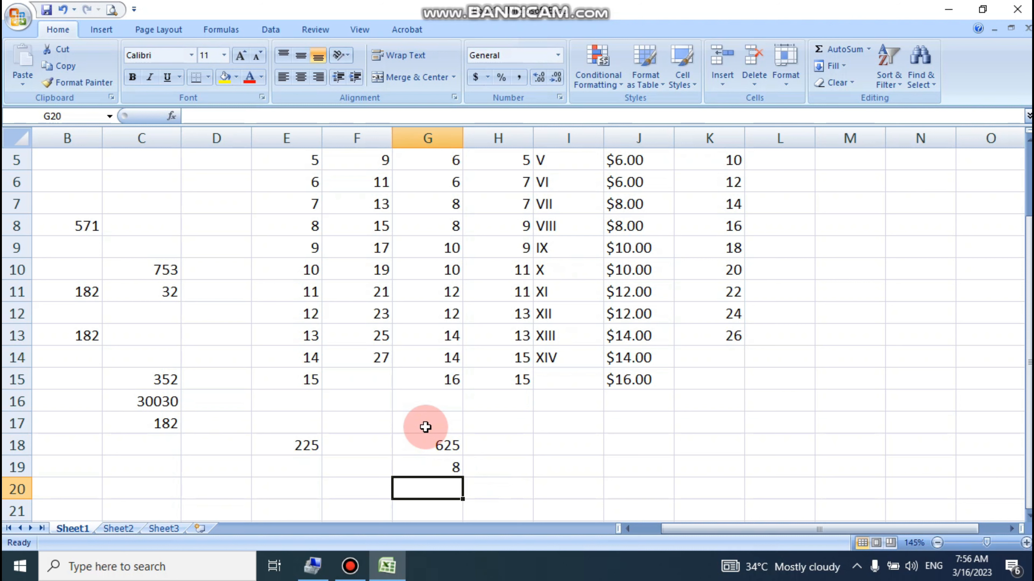
Enter a SQRT formula in cell H18 that takes the square root of cell G18.
scroll(425, 426, down, 2)
click(511, 318)
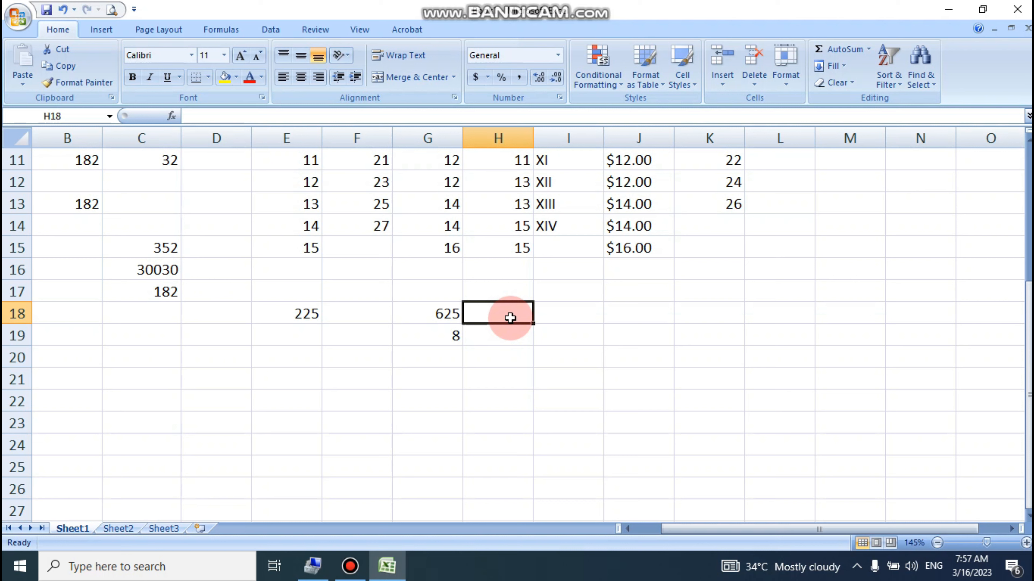
text(=s)
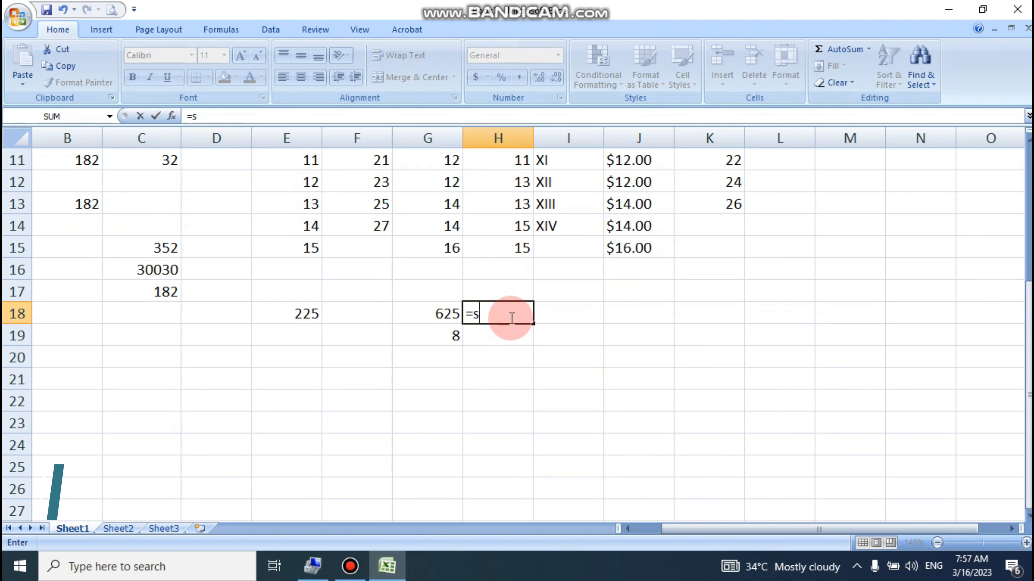
text(q)
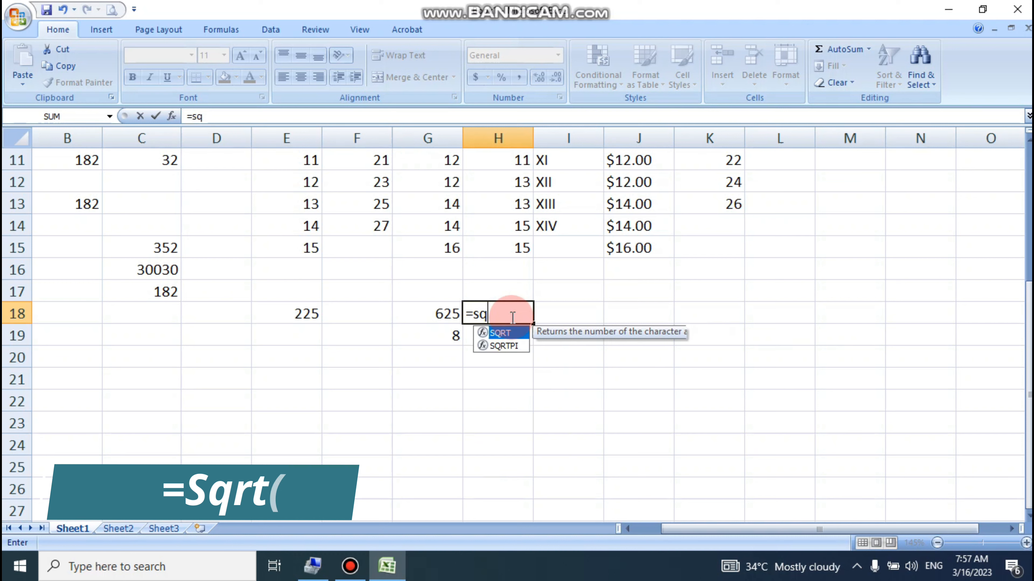
text(rt)
key(Tab)
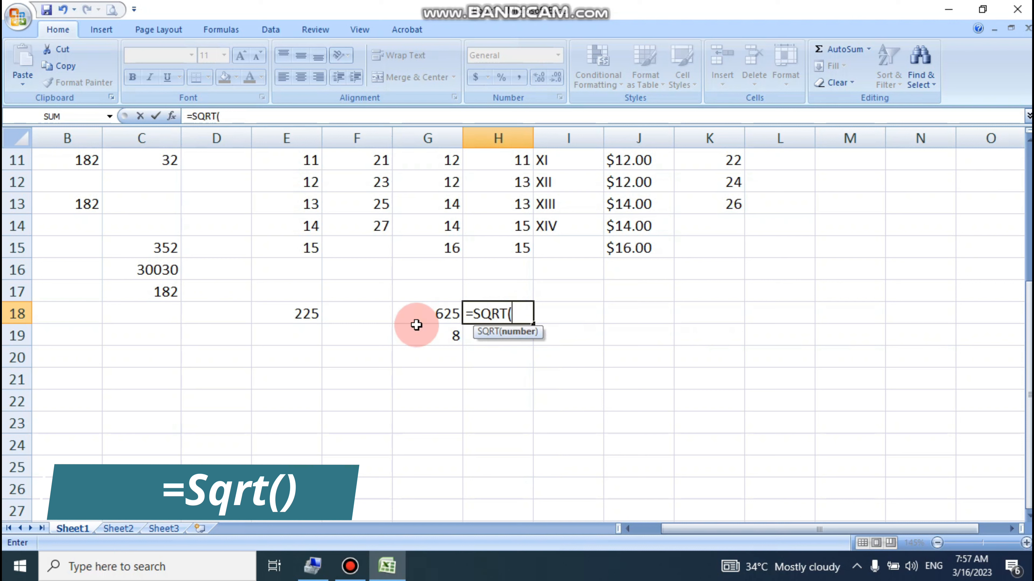
click(417, 317)
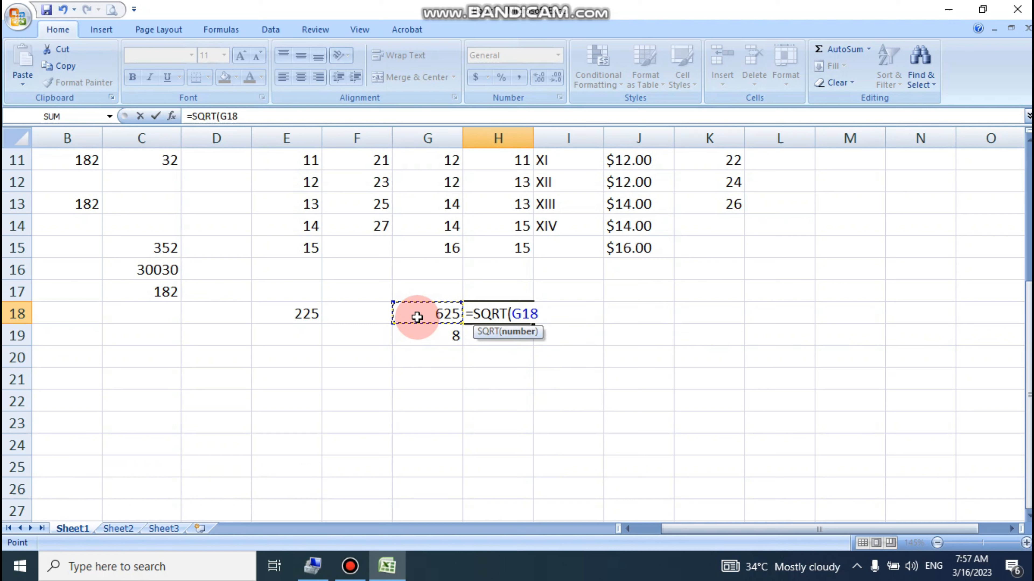
key(Return)
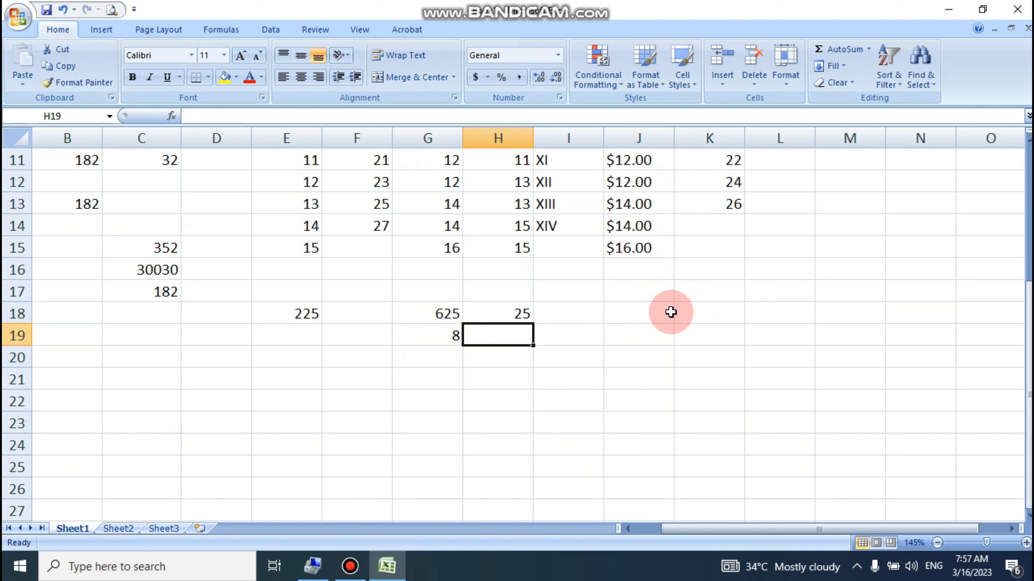
Enter the formula =SUM(145/12) in cell J18 to divide the two numbers.
click(639, 312)
scroll(640, 313, up, 1)
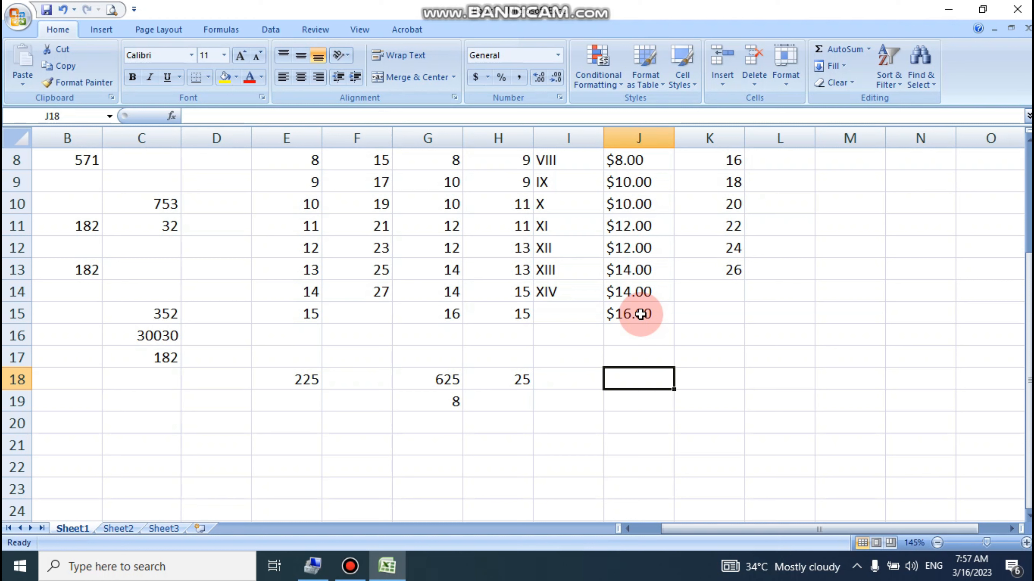
text(=sum)
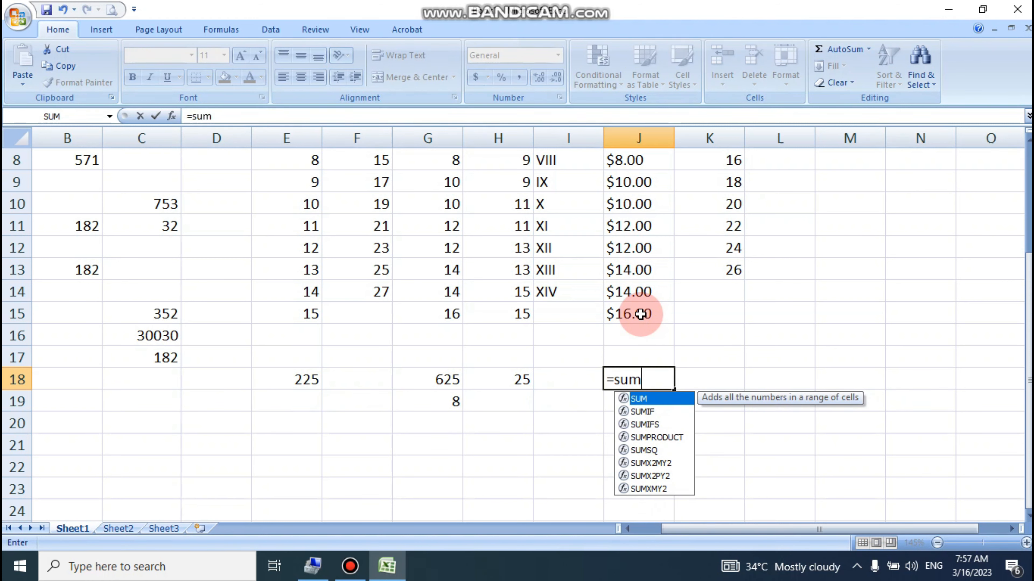
key(Tab)
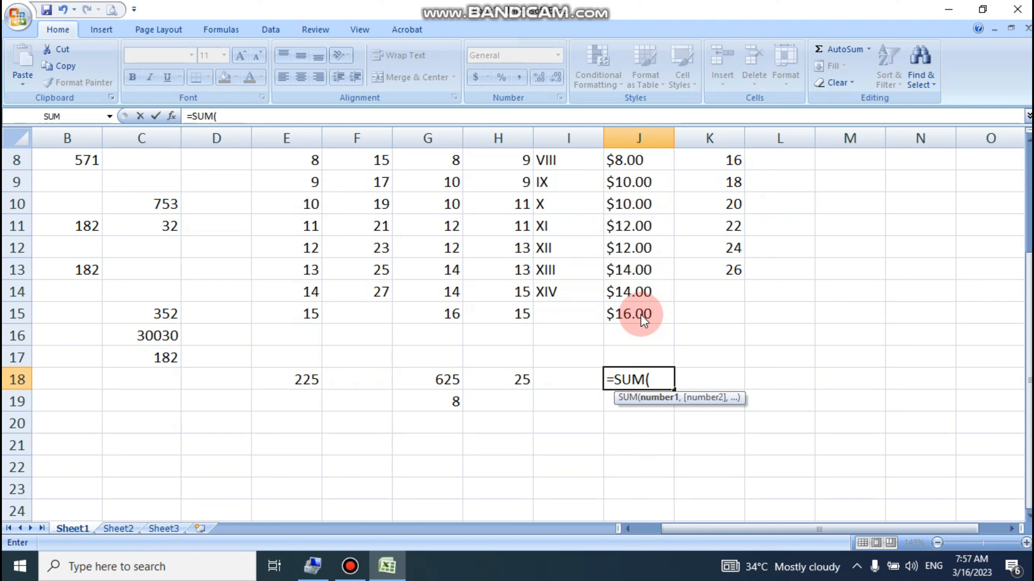
text(145/)
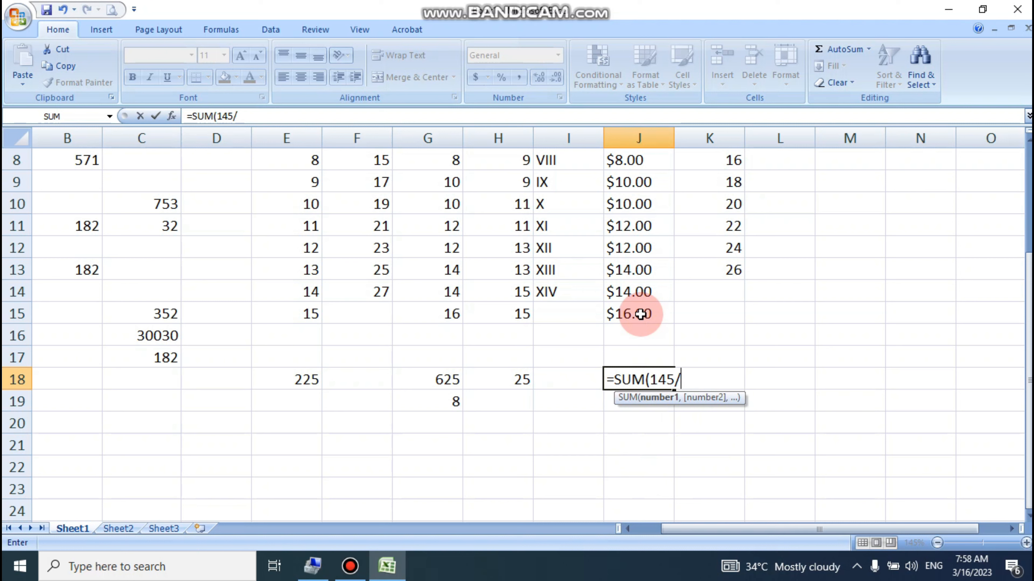
text(12)
key(Return)
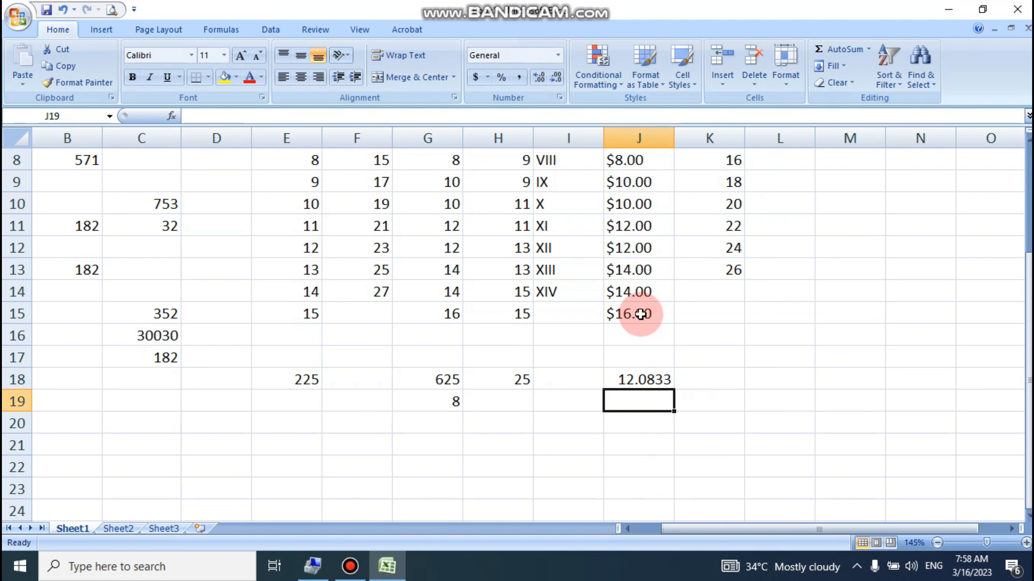
click(629, 380)
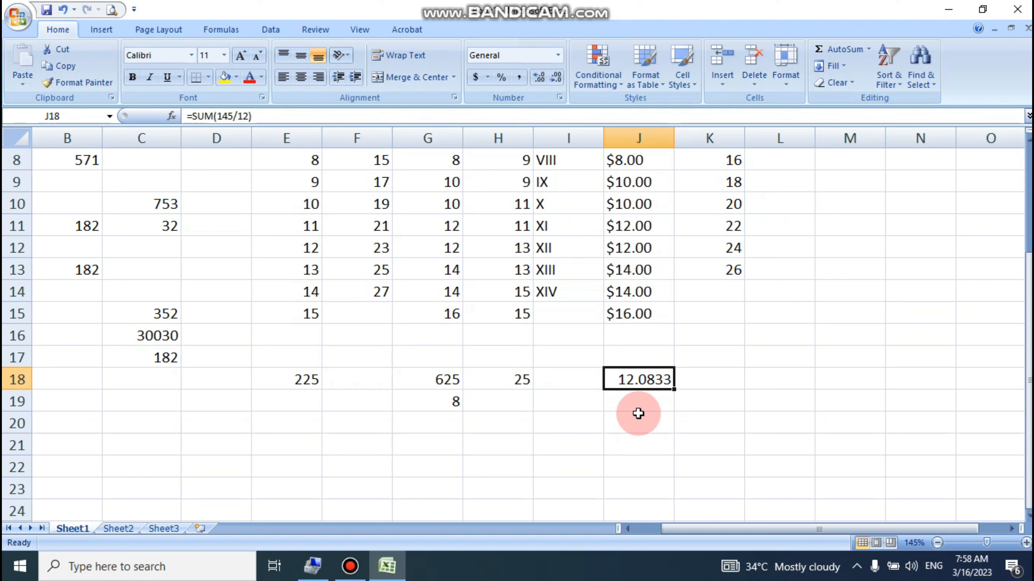
Enter the formula =MOD(145,12) in cell J20 to get the remainder of the division.
click(635, 428)
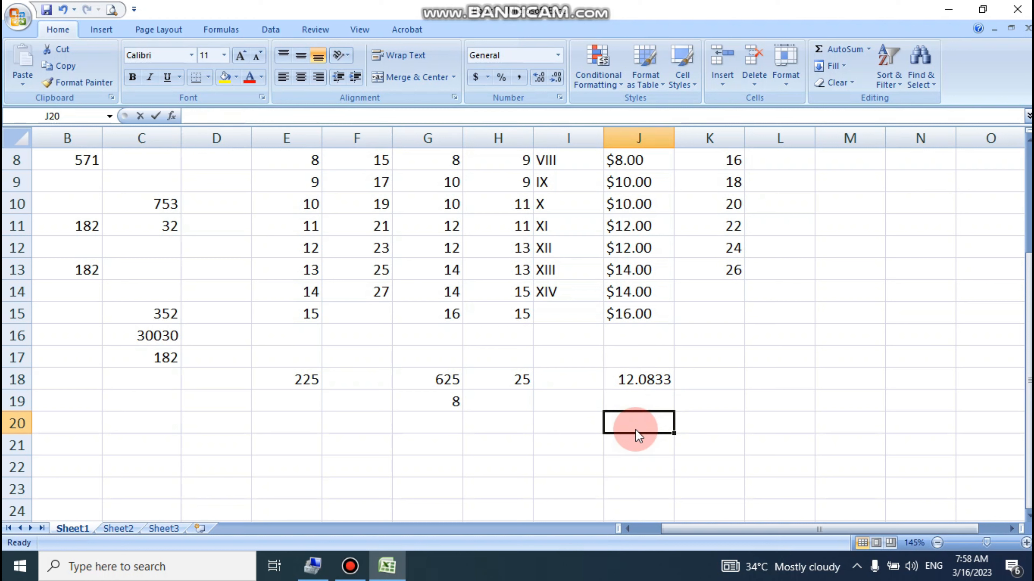
text(=mod)
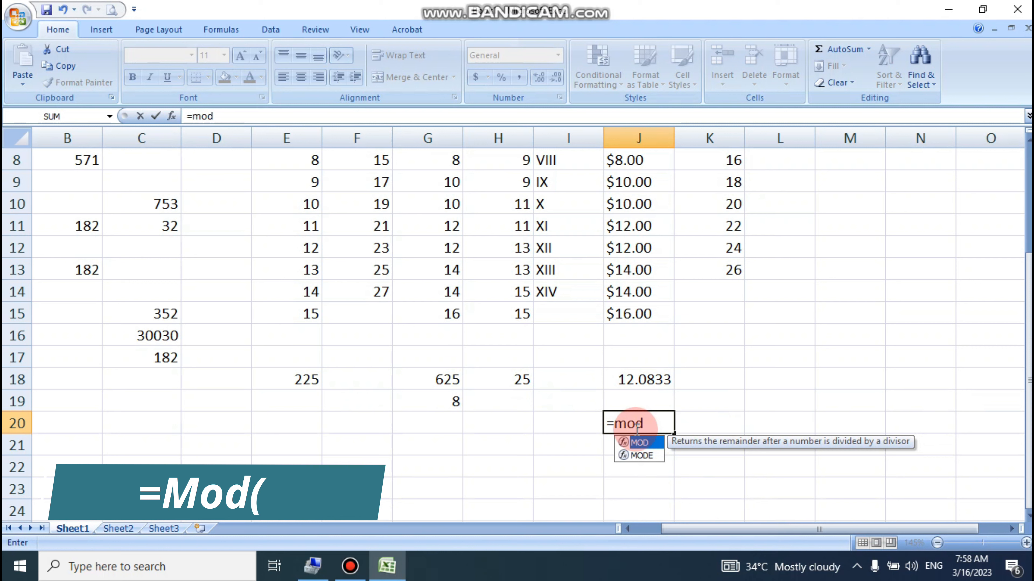
key(Tab)
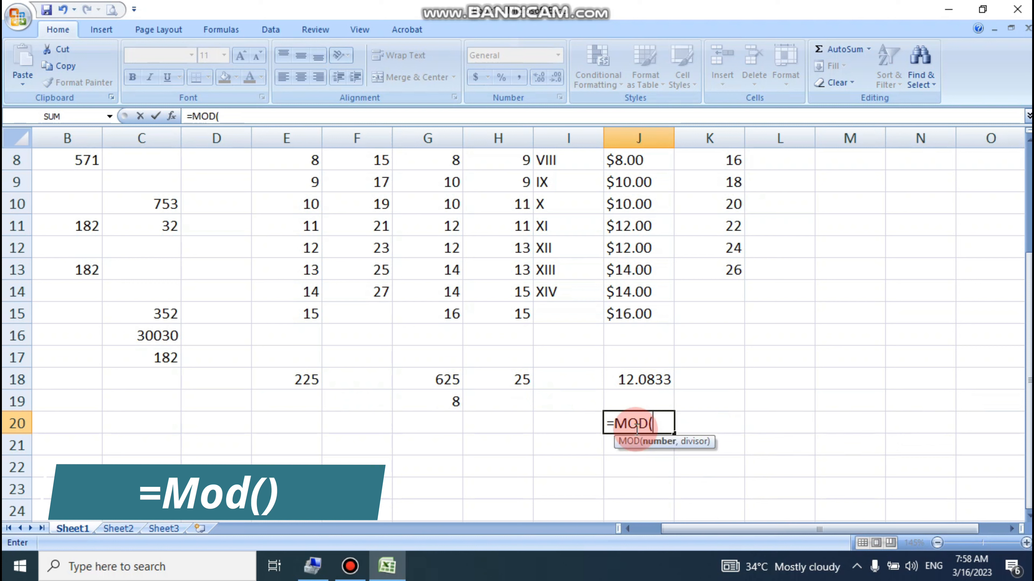
text(145)
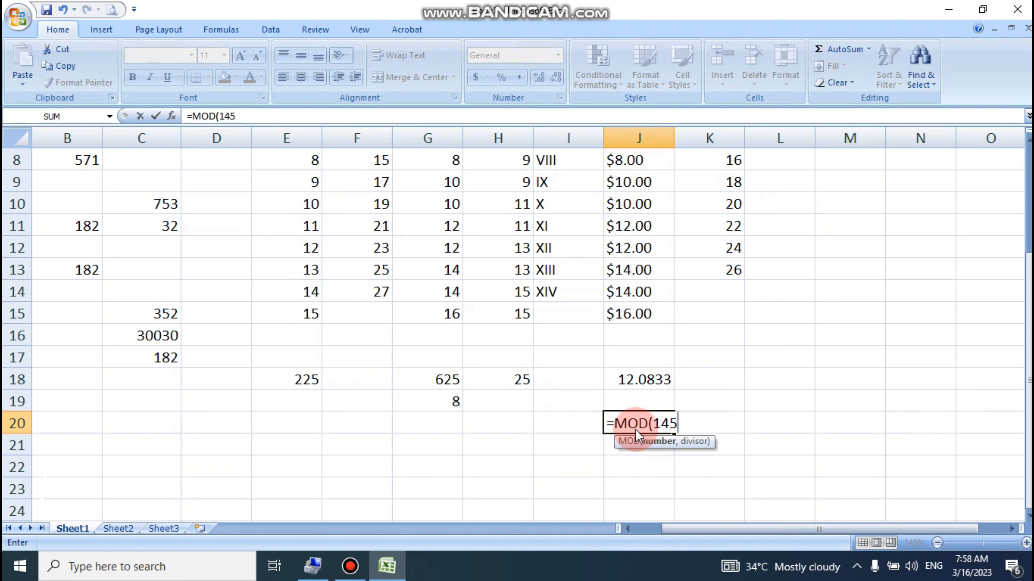
text(,12)
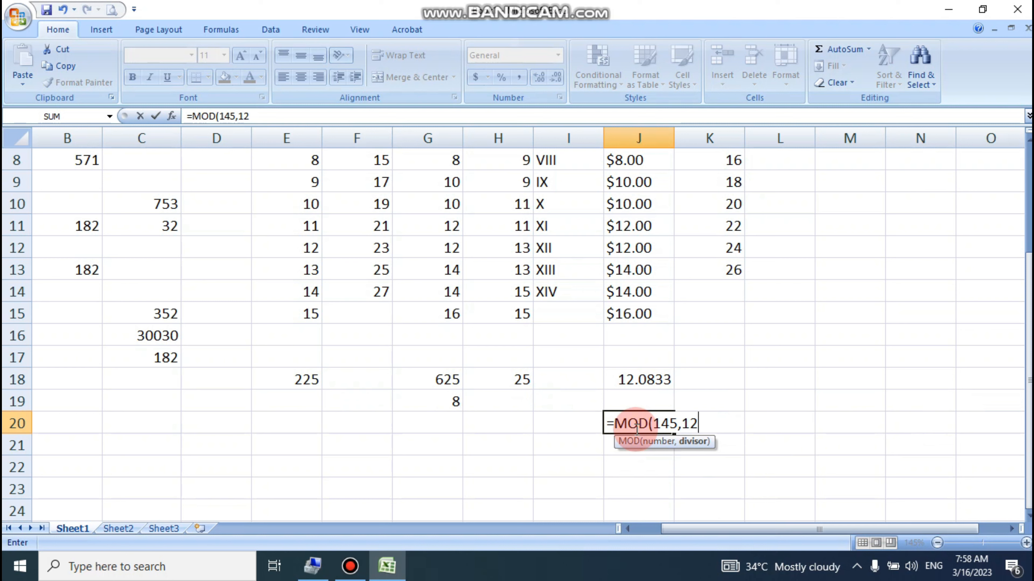
key(Return)
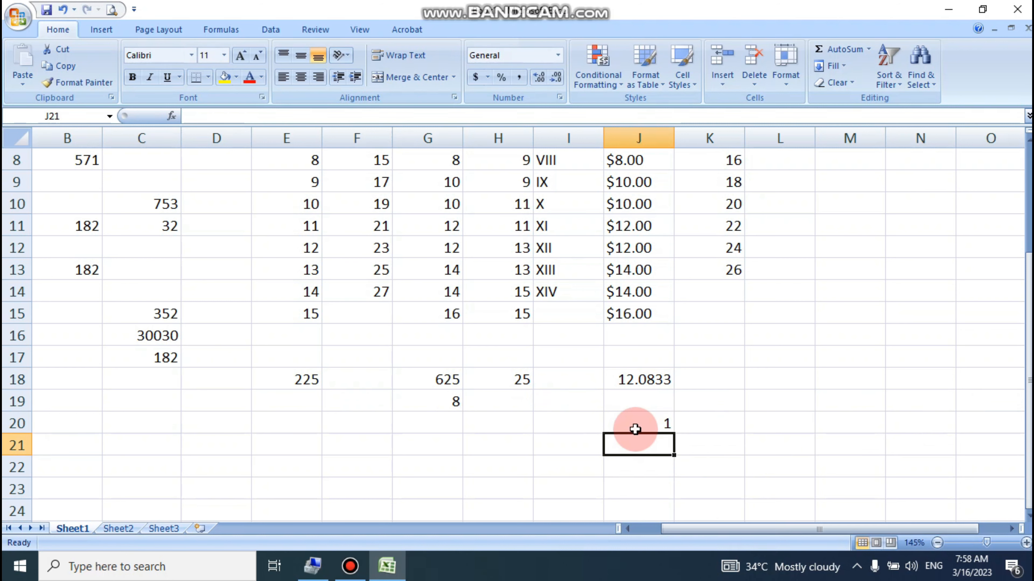
click(634, 429)
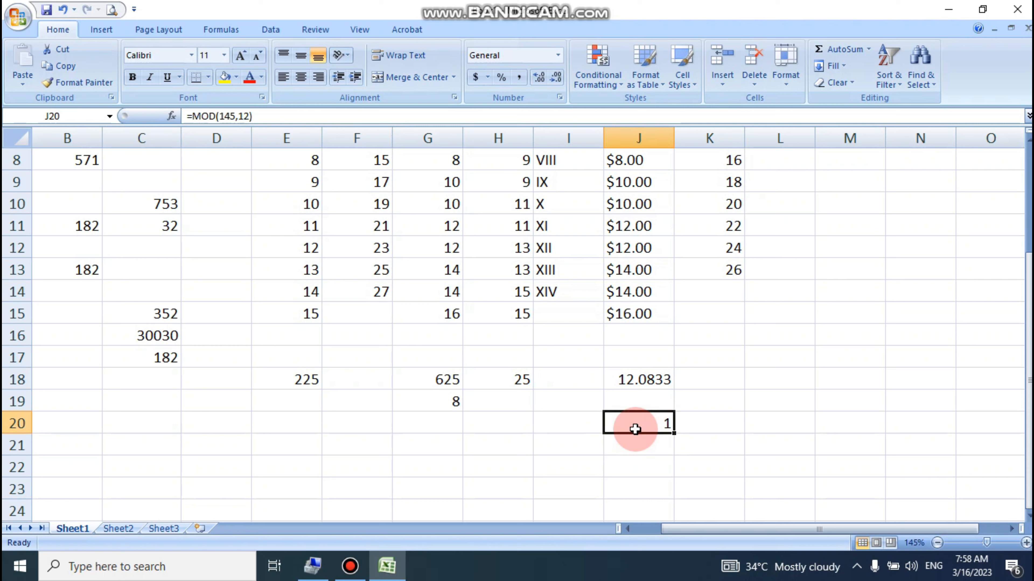